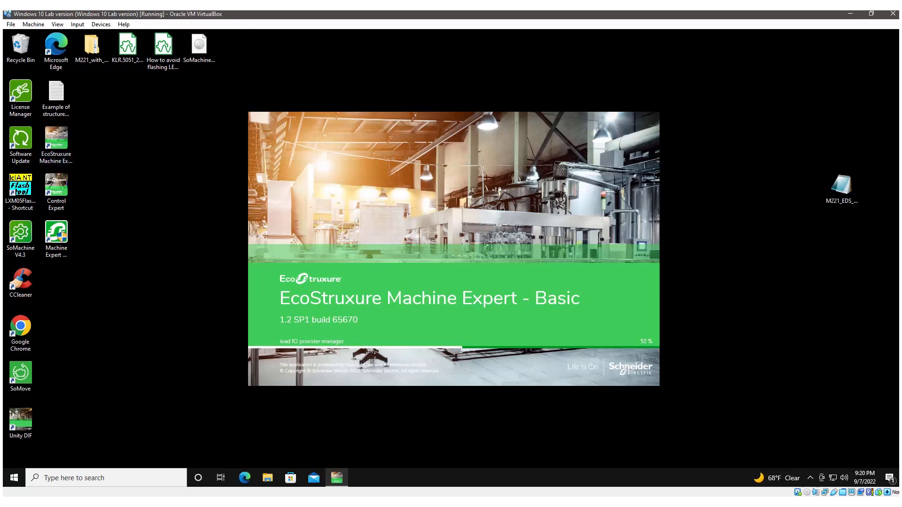
Replace the project's default controller with the TM221CE16R logic controller and accept the replacement
left_click(858, 471)
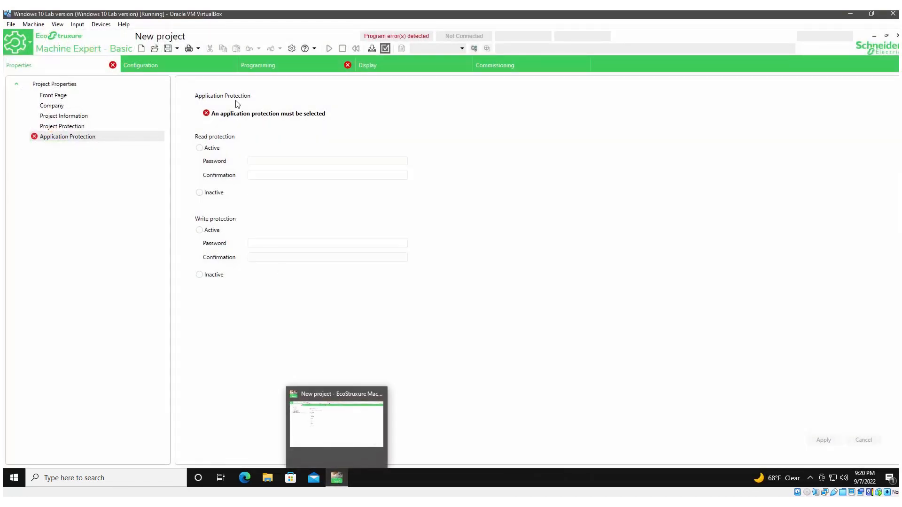
left_click(158, 66)
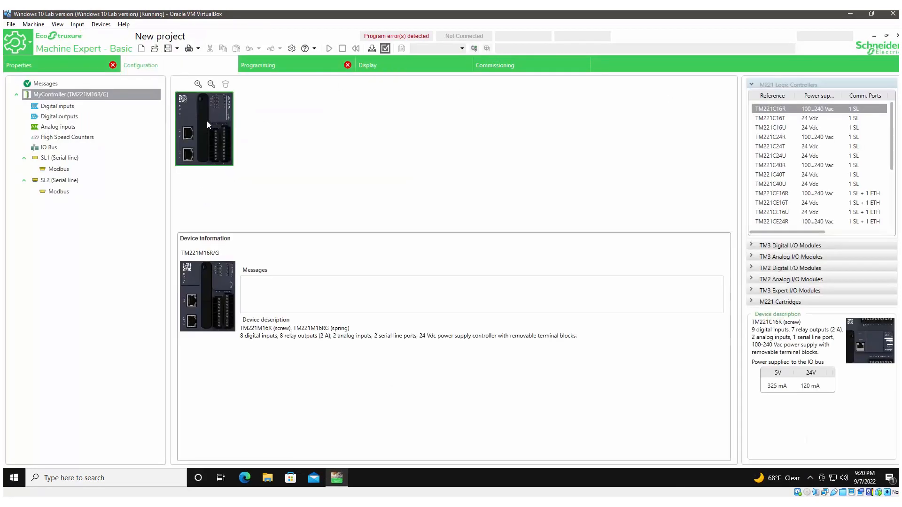
left_click(784, 197)
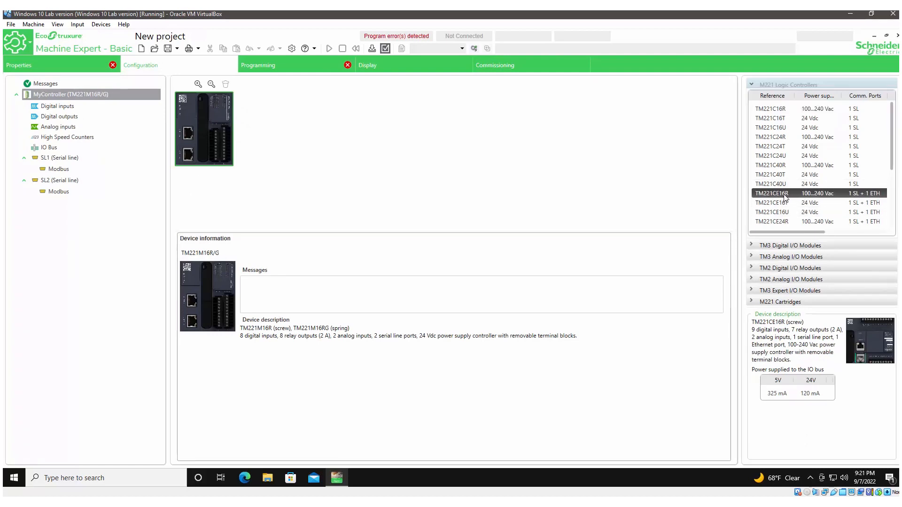
left_click_drag(783, 197, 189, 137)
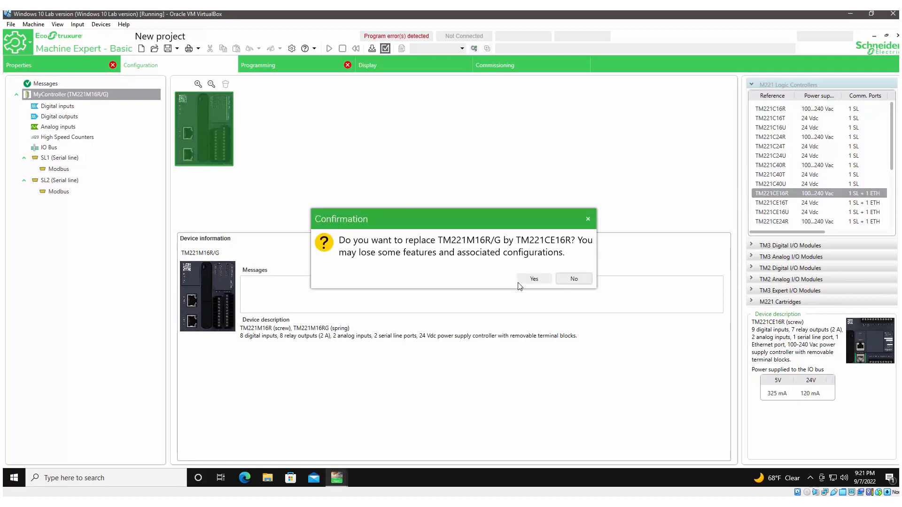
left_click(531, 280)
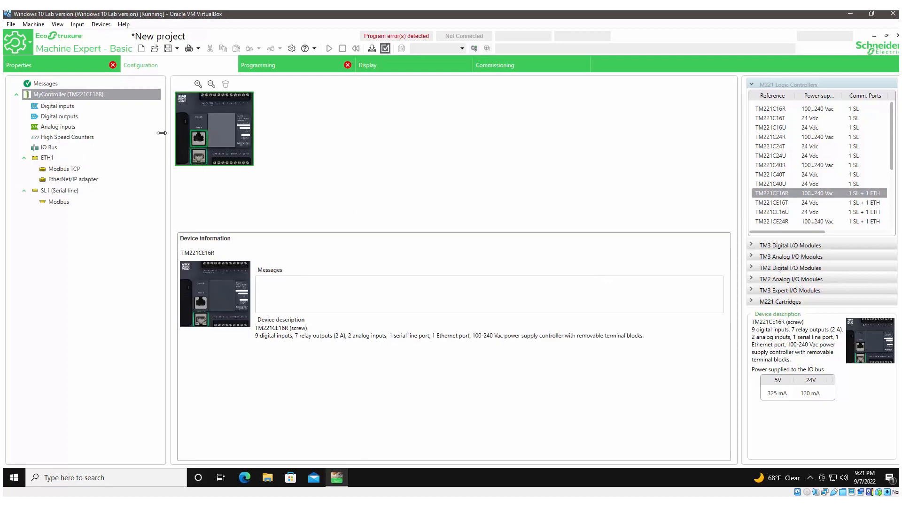
Set the fixed IP address of the controller's ETH1 port to 10.0.0.200
left_click(200, 157)
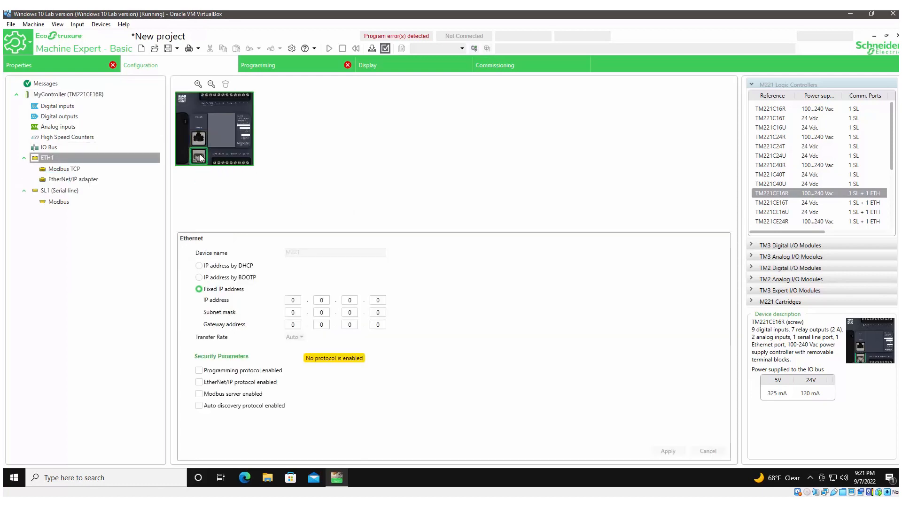
left_click(292, 304)
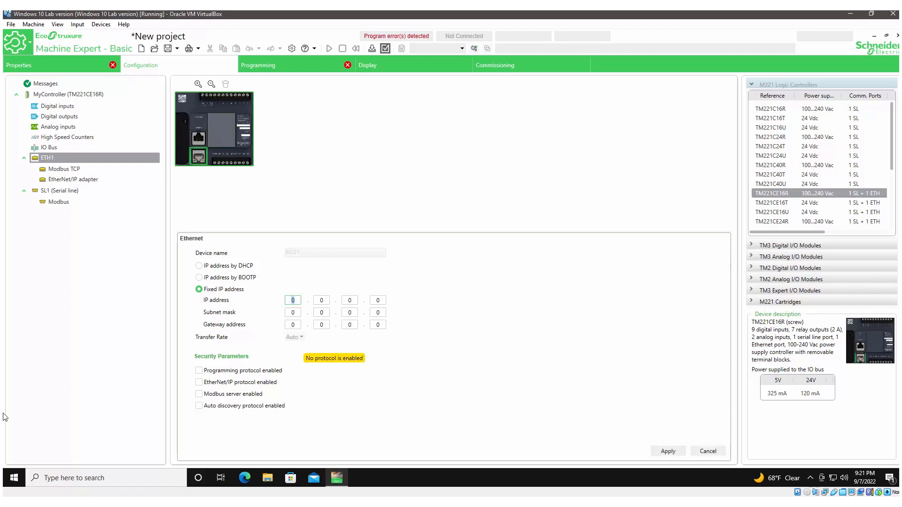
type("10")
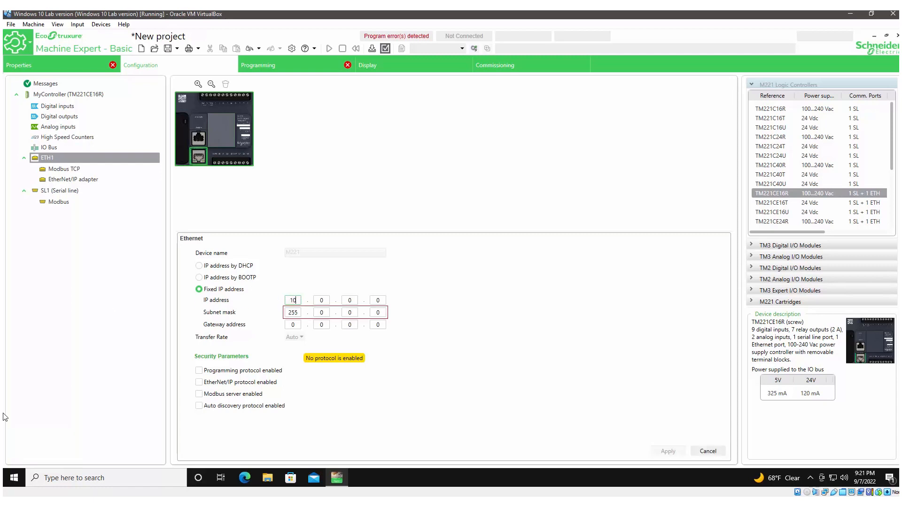
left_click(323, 300)
left_click(383, 302)
type("200")
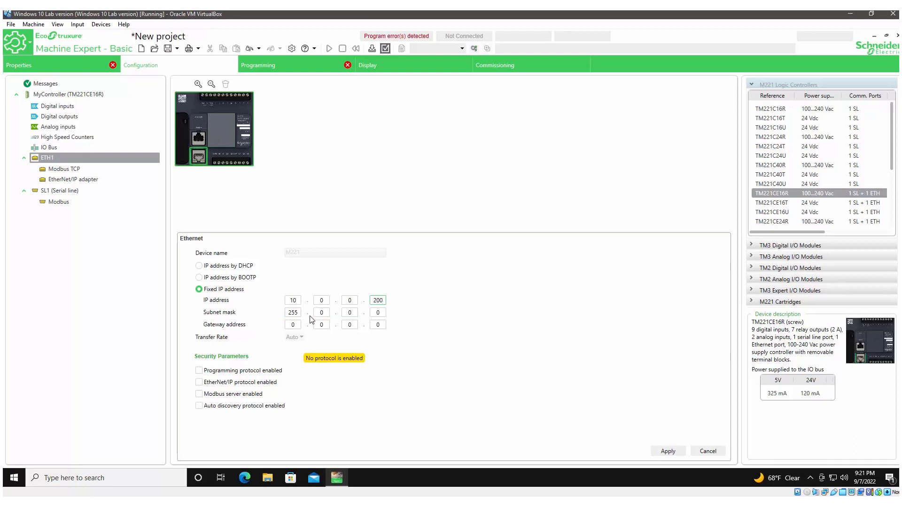
Enter 255.255.250.0 as the subnet mask of the ETH1 port
left_click(326, 313)
type("255")
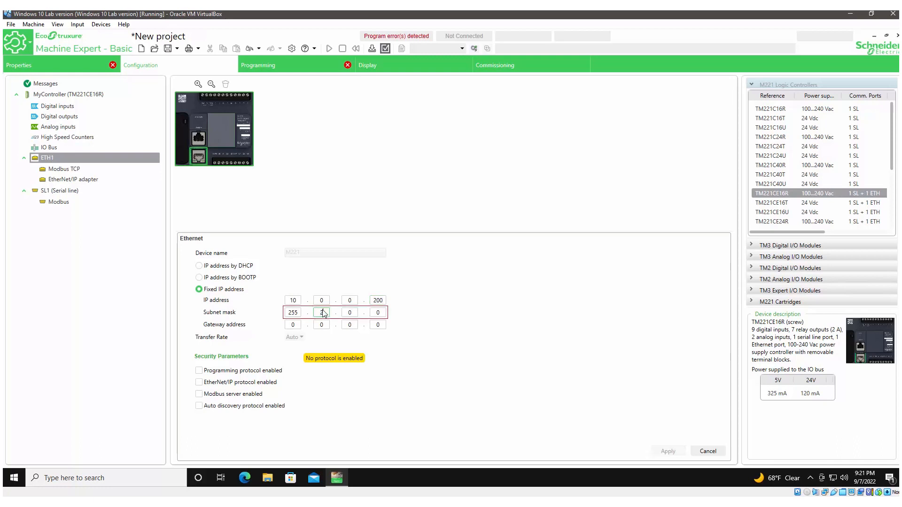
left_click(350, 313)
type("5")
key("BackSpace")
type("25")
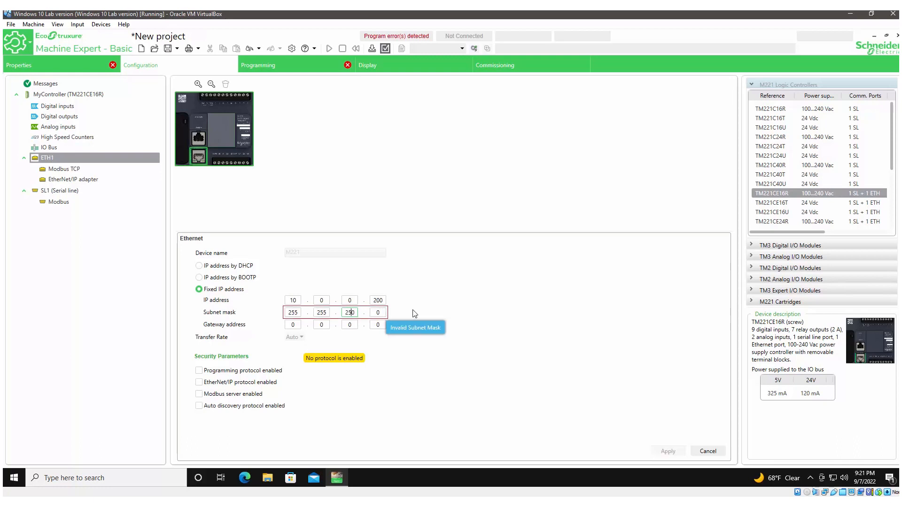
Set the ETH1 gateway address to 10.0.0.1 and enable the EtherNet/IP and programming protocols
left_click(293, 325)
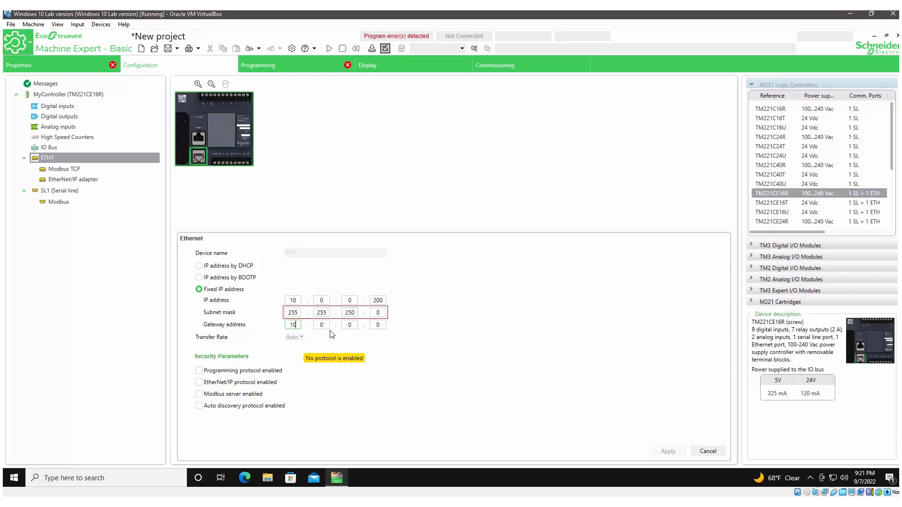
left_click(382, 326)
type("1")
left_click(410, 327)
left_click(199, 382)
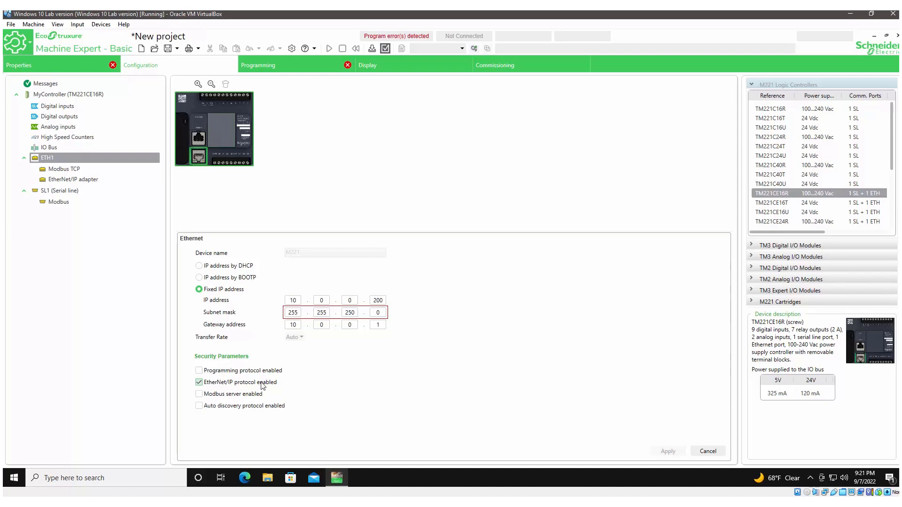
left_click(200, 371)
Set both read protection and write protection of the application to Inactive and apply the settings
left_click(41, 72)
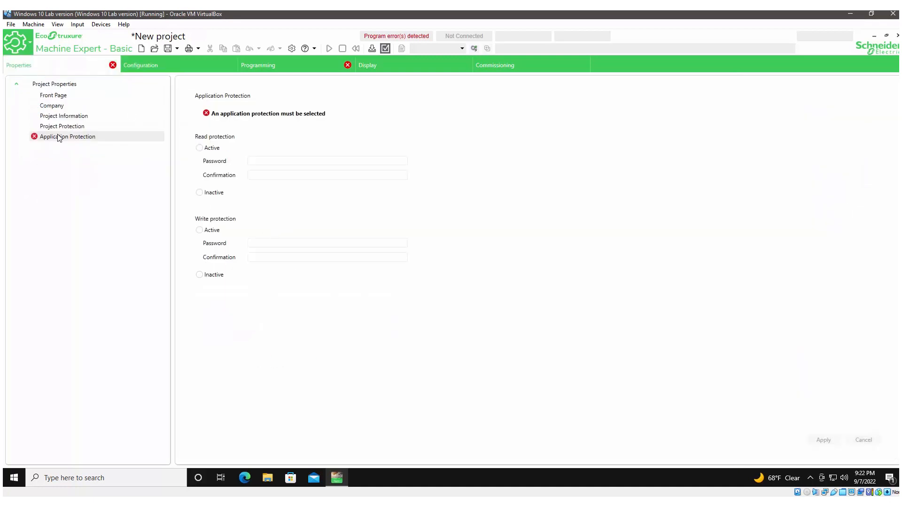
left_click(199, 192)
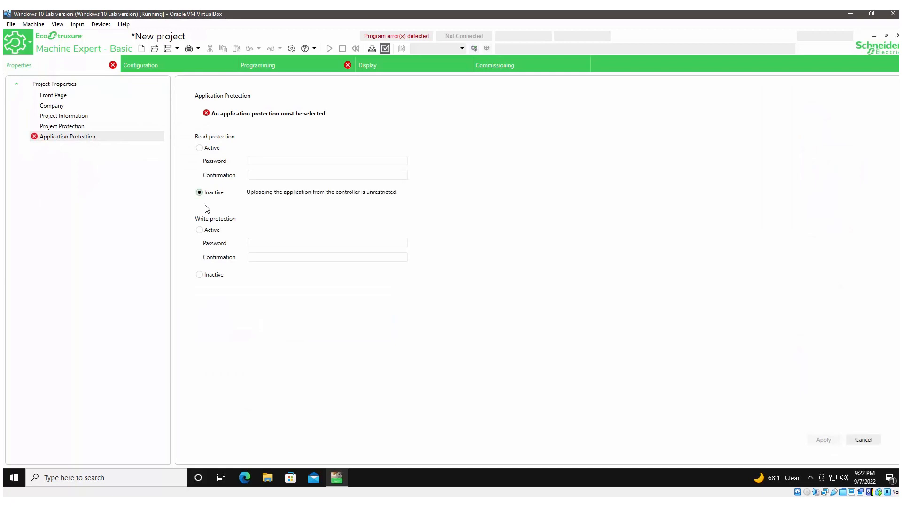
left_click(199, 275)
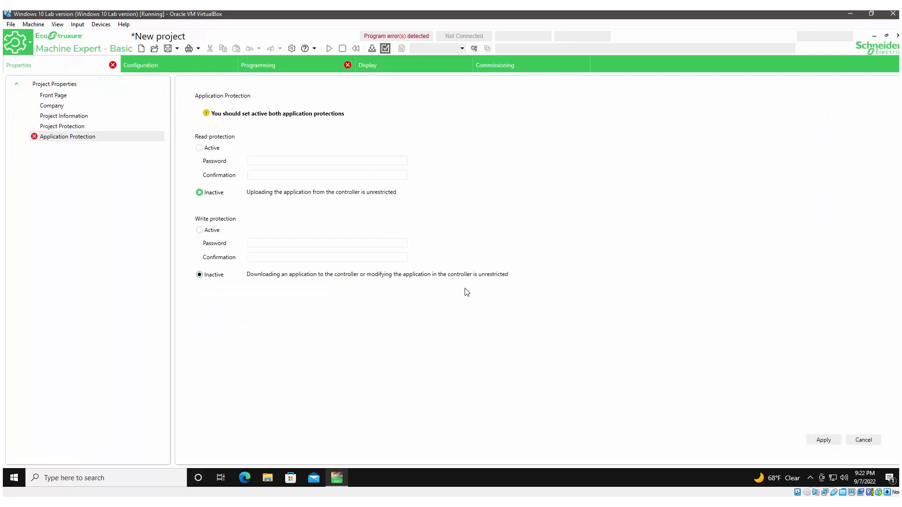
left_click(822, 439)
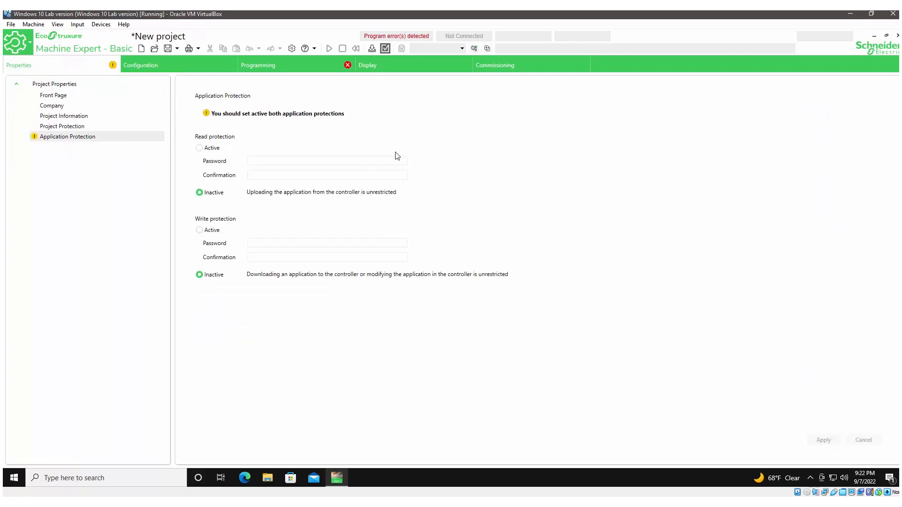
Insert a normally open contact at the start of Rung0 and assign it the address %I0.0
left_click(255, 66)
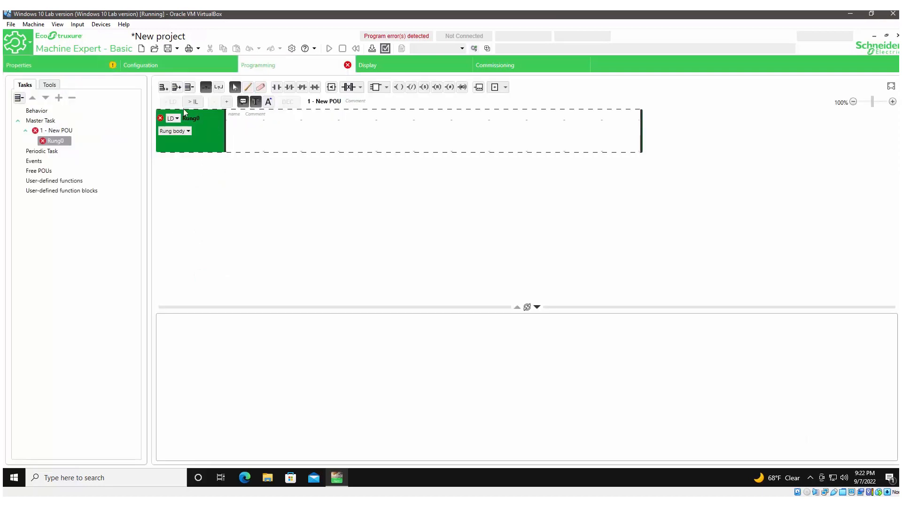
left_click(277, 86)
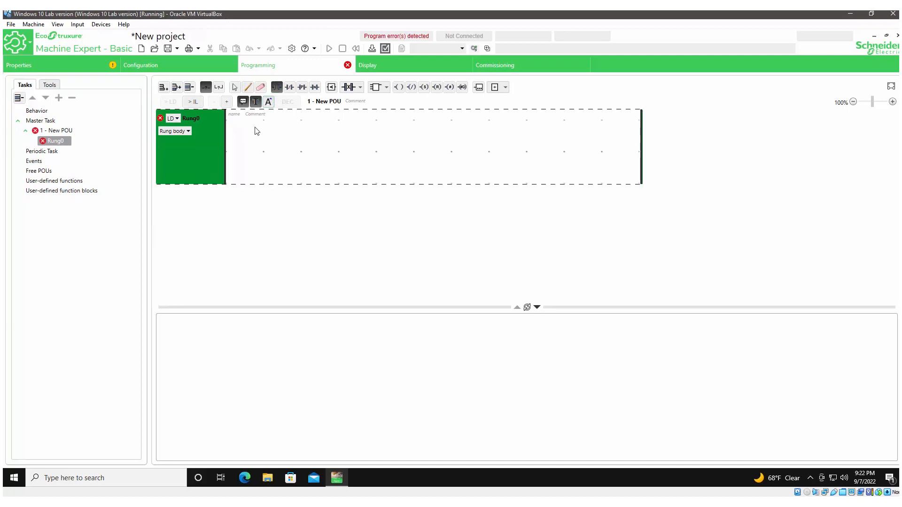
left_click(238, 144)
left_click(237, 137)
double_click(239, 136)
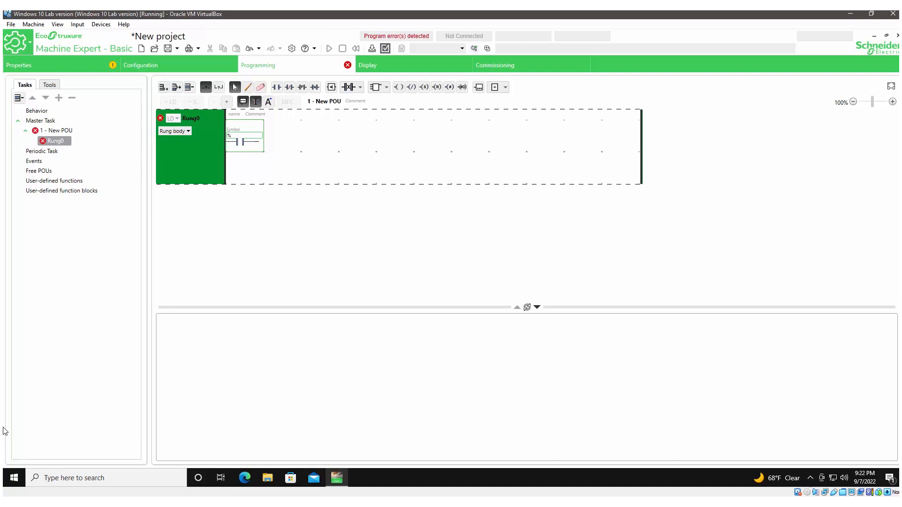
type("I")
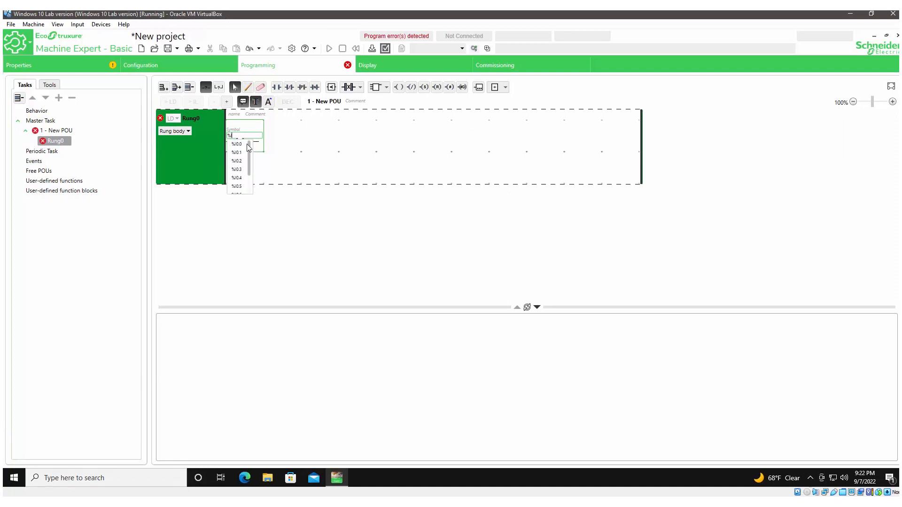
left_click(237, 144)
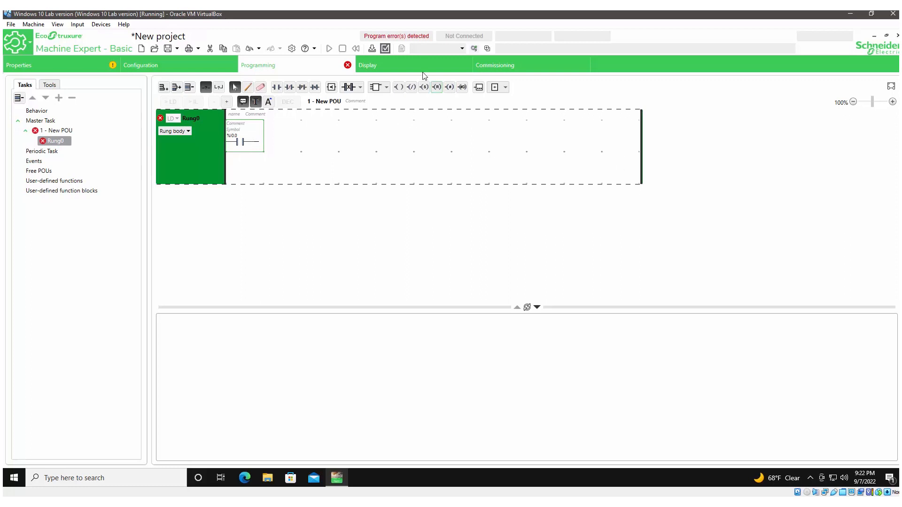
Insert an output coil at the end of Rung0 and assign it the address %Q0.0
left_click(398, 87)
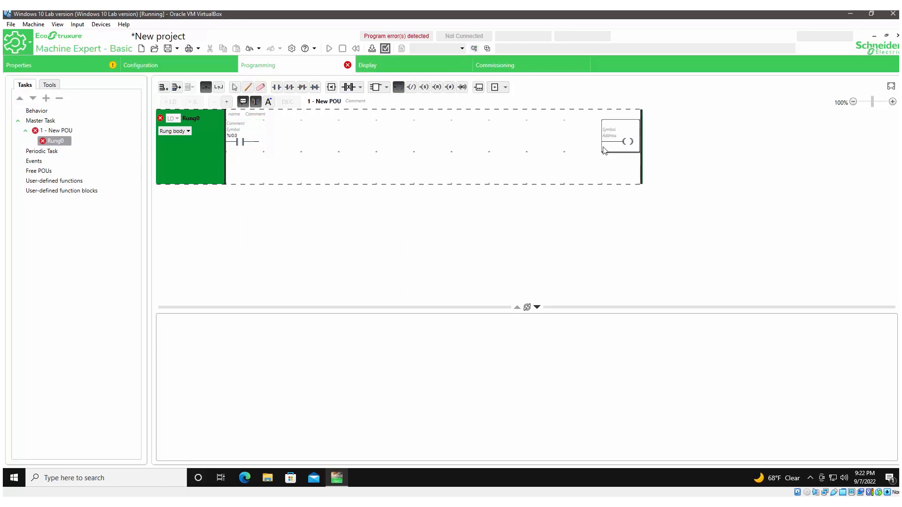
left_click(615, 140)
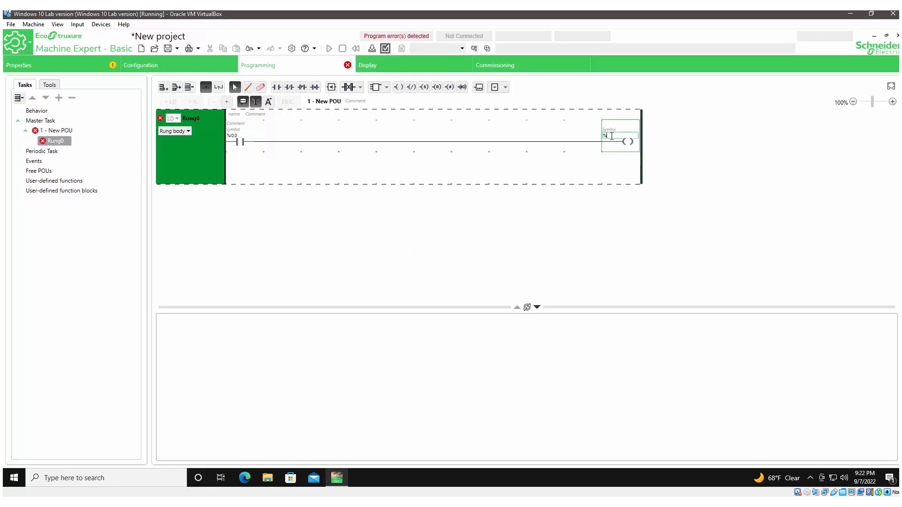
type("Q")
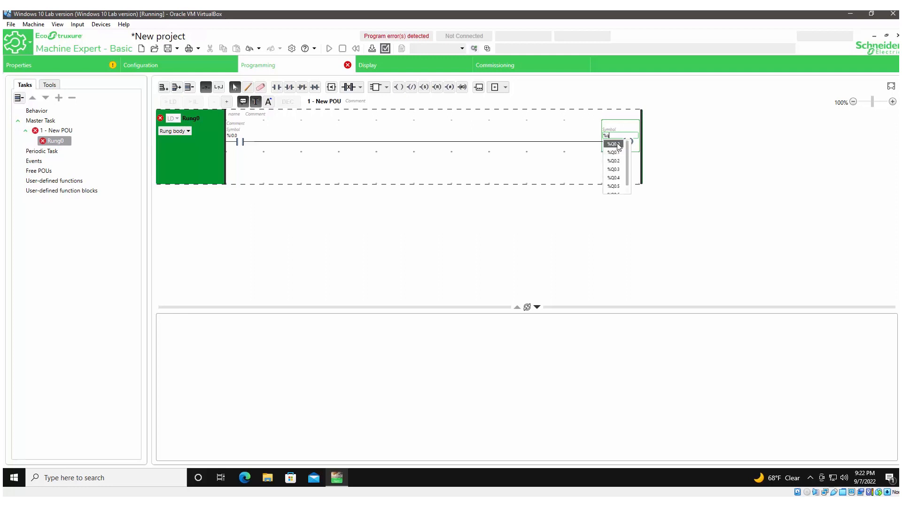
left_click(616, 143)
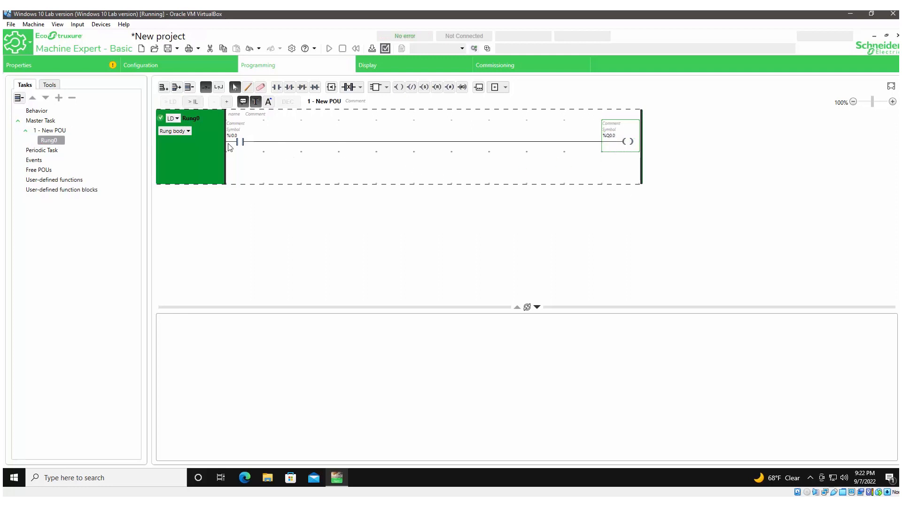
Enable the programming protocol and the EtherNet/IP protocol in the ETH1 security parameters
left_click(156, 66)
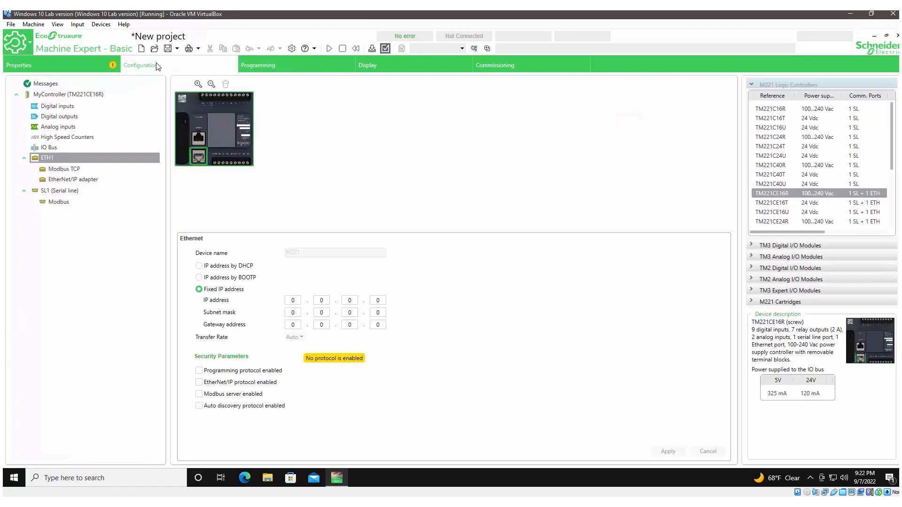
left_click(198, 370)
left_click(199, 382)
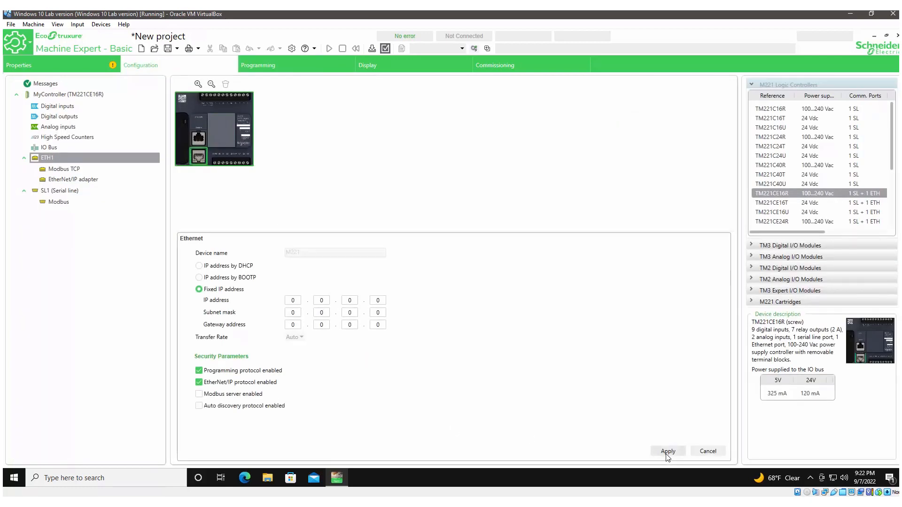
Enter 10.0.0.200 as the fixed IP address in the ETH1 settings
left_click(296, 301)
type("10")
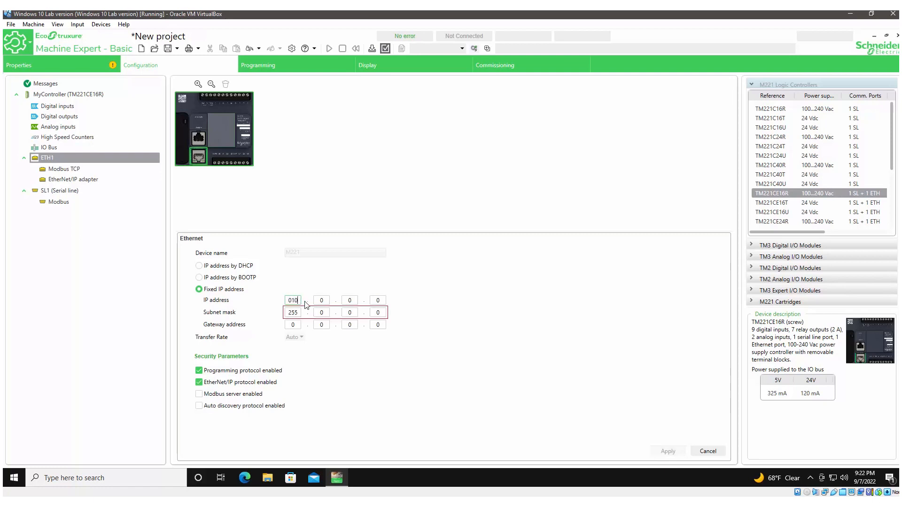
left_click(324, 302)
left_click(290, 300)
left_click(291, 302)
double_click(298, 302)
type("10")
left_click(378, 300)
type("200")
Set the ETH1 subnet mask to 255.255.255.0
left_click(317, 314)
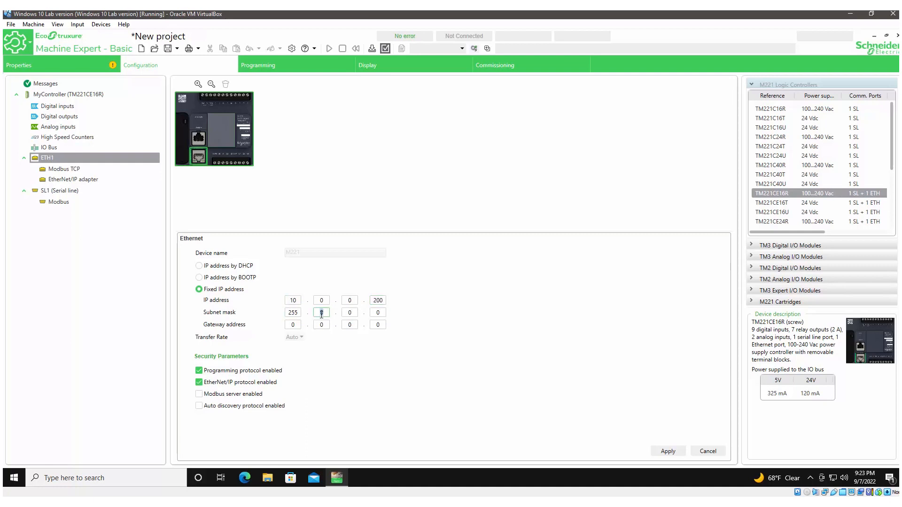
type("255")
left_click(352, 312)
type("255")
Set the ETH1 gateway address to 10.0.0.1 and apply the Ethernet settings
left_click(286, 325)
type("10")
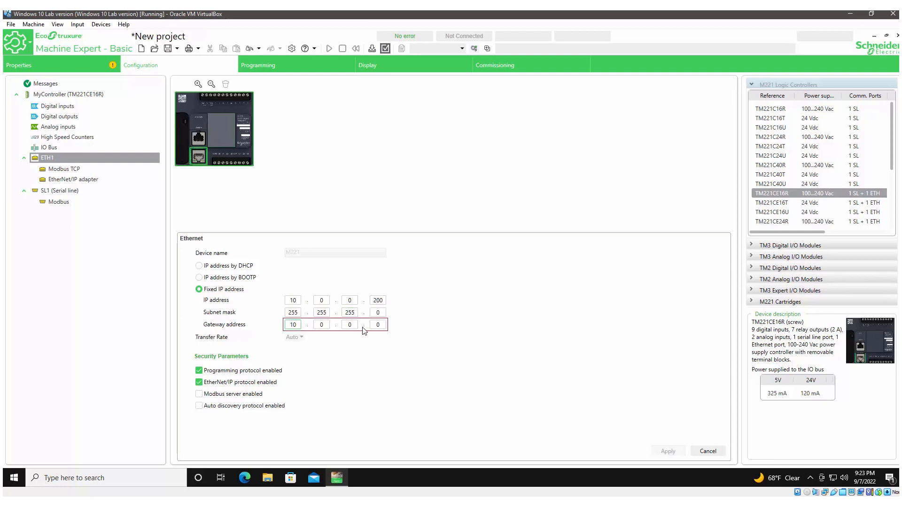
left_click(378, 325)
type("1")
left_click(443, 340)
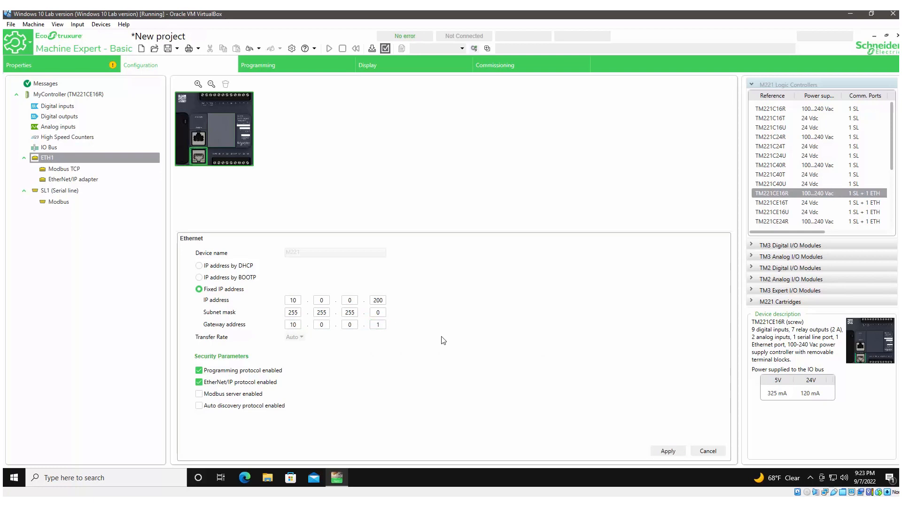
left_click(672, 452)
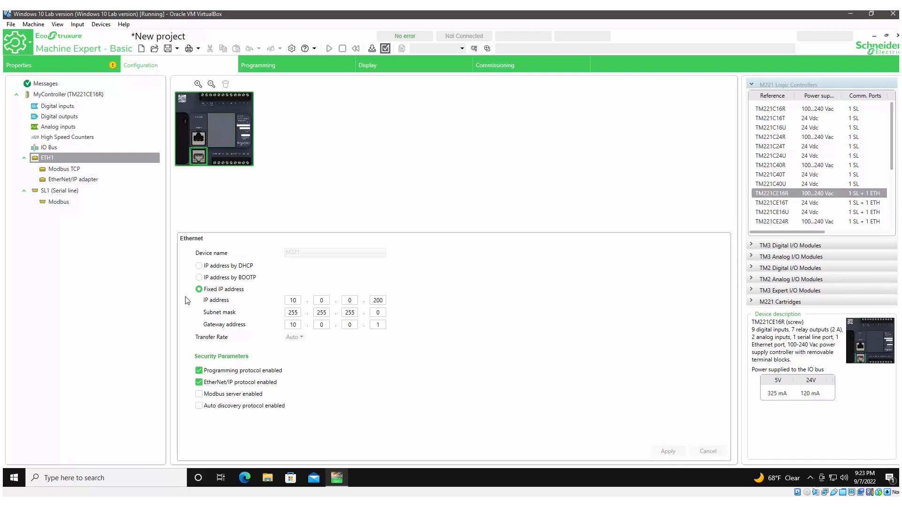
Enable the EtherNet/IP adapter under ETH1 and reduce its input assembly size to 10 words
left_click(65, 183)
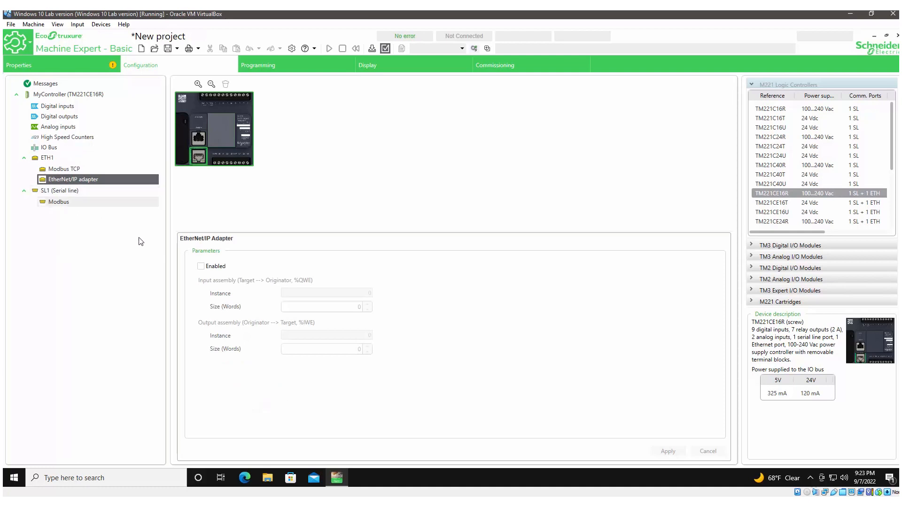
left_click(201, 267)
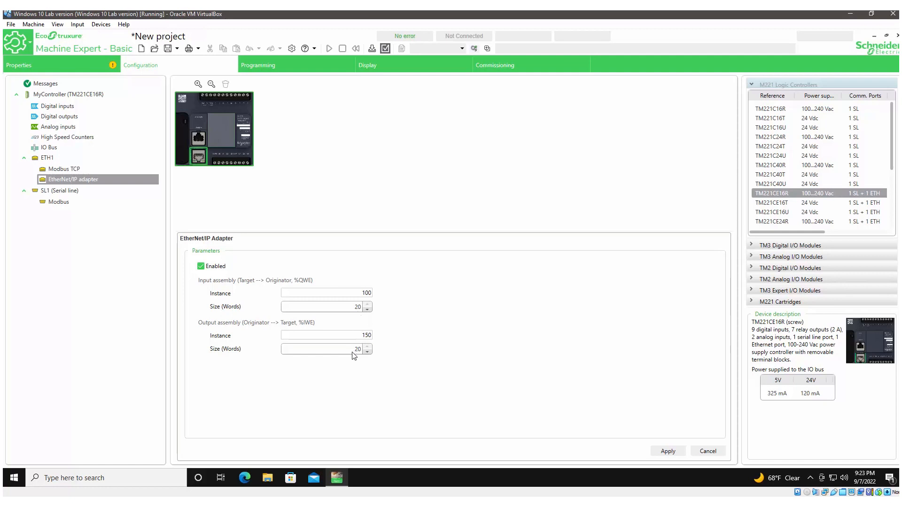
left_click(368, 310)
left_click(367, 310)
left_click(367, 305)
left_click(367, 305)
left_click(367, 311)
left_click(367, 311)
left_click(368, 310)
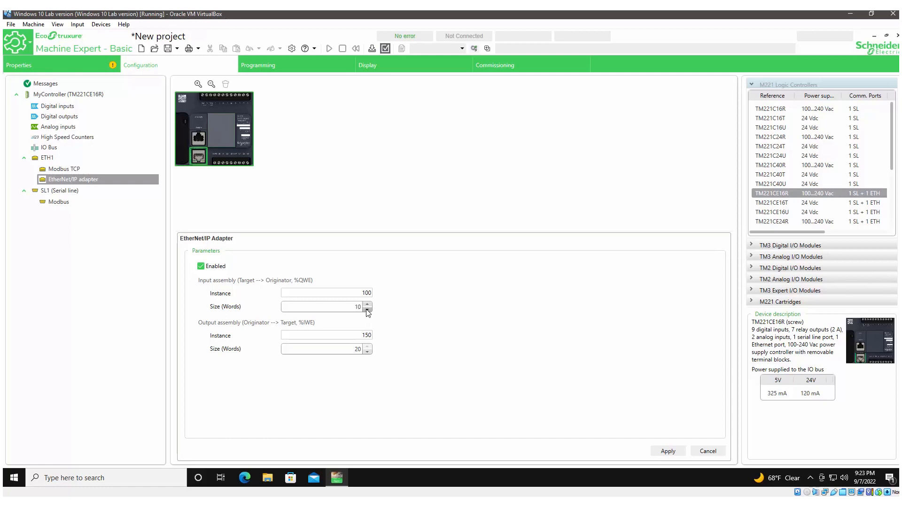
Set both the output and input assembly sizes of the EtherNet/IP adapter to 4 words and apply the settings
left_click(367, 352)
left_click(366, 352)
left_click(367, 352)
left_click(367, 352)
left_click(366, 352)
left_click(367, 351)
left_click(367, 352)
left_click(367, 352)
left_click(367, 351)
left_click(367, 310)
left_click(368, 310)
left_click(367, 310)
left_click(670, 454)
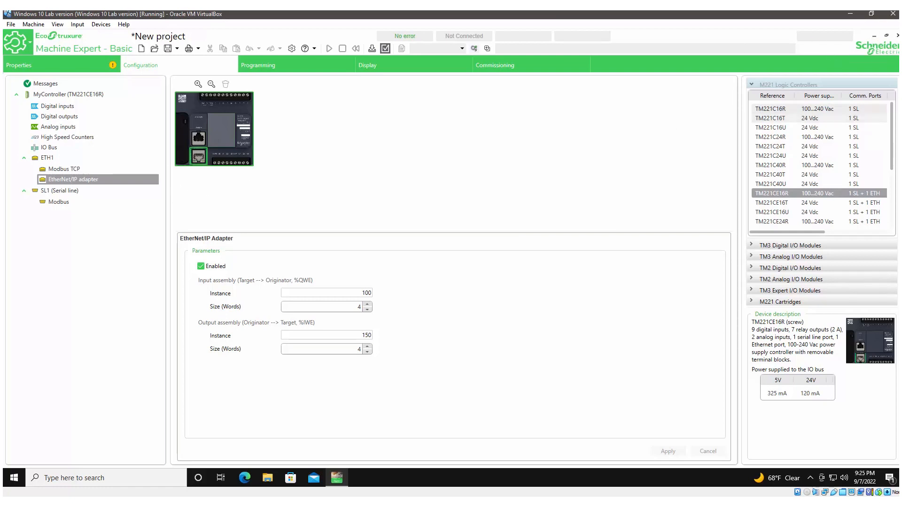
Switch to File Explorer and browse to C:\Program Files (x86)\Schneider Electric\EcoStruxure Machine Expert - Basic\Firmwares & PostConfiguration\M221
left_click(873, 36)
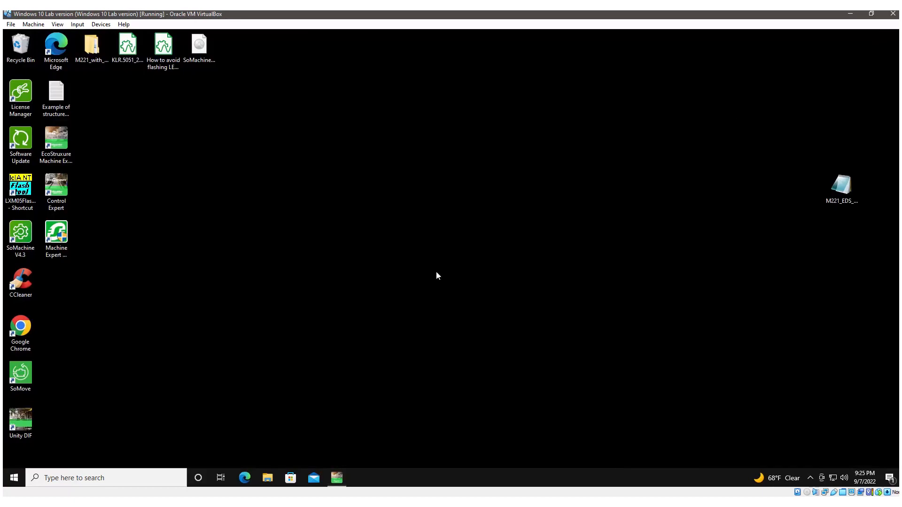
left_click(268, 478)
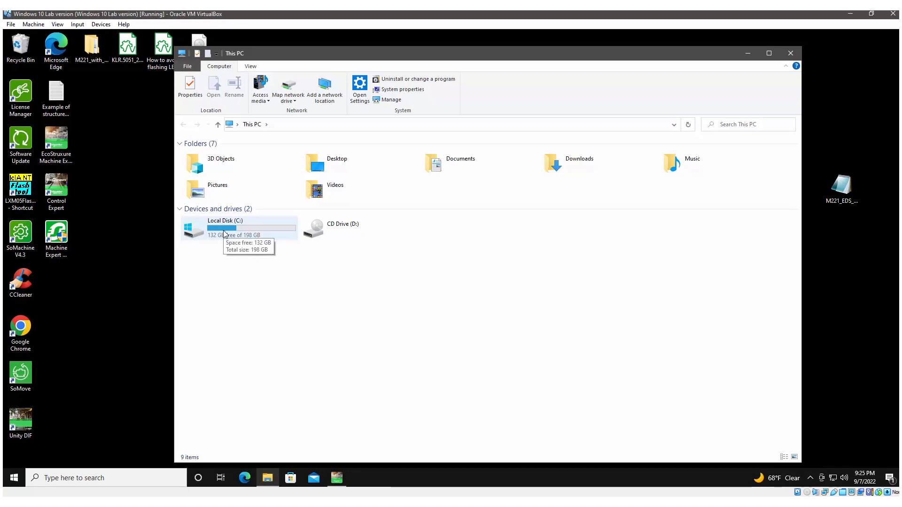
double_click(225, 231)
double_click(211, 204)
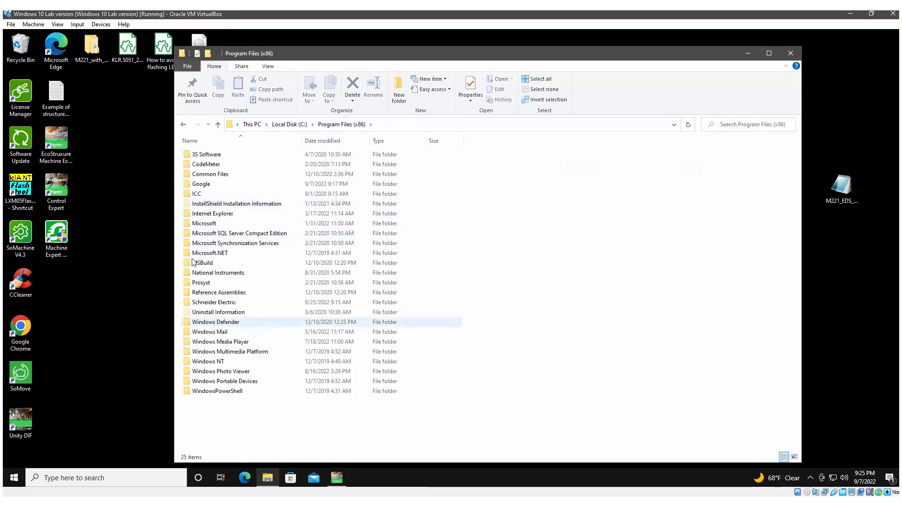
double_click(217, 303)
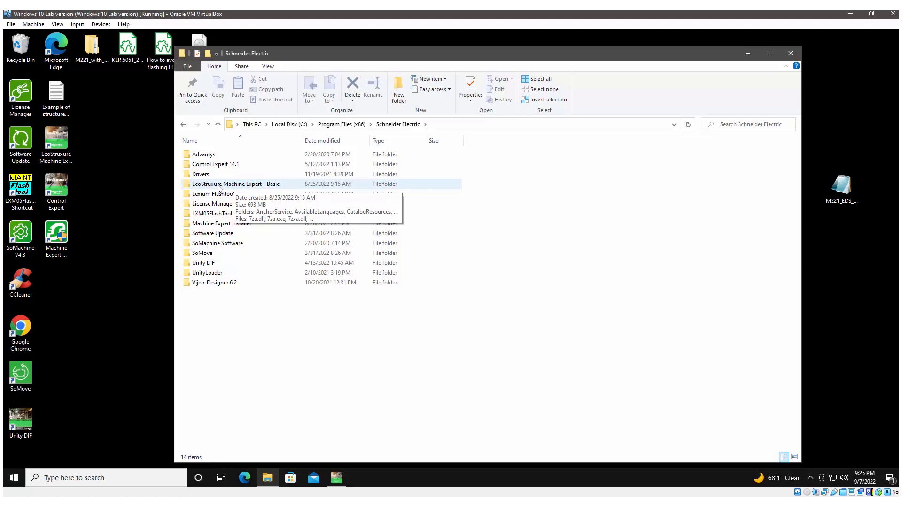
double_click(217, 185)
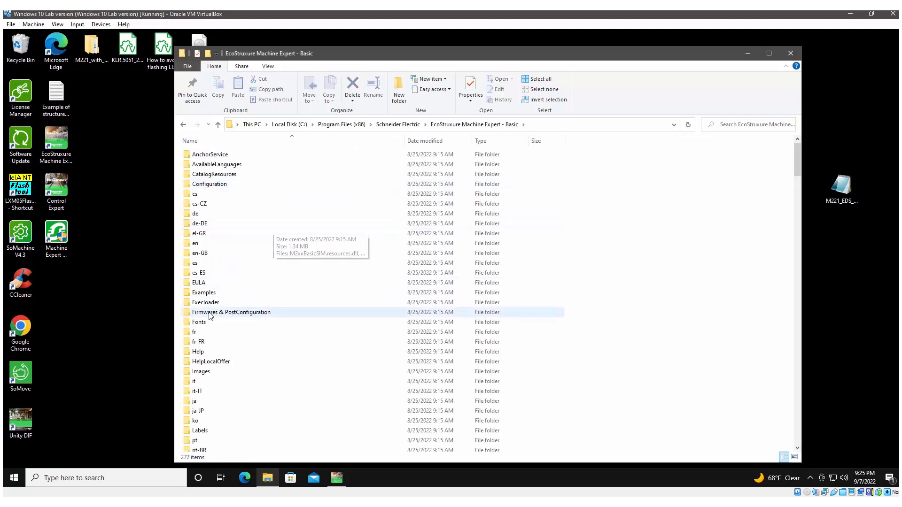
double_click(237, 314)
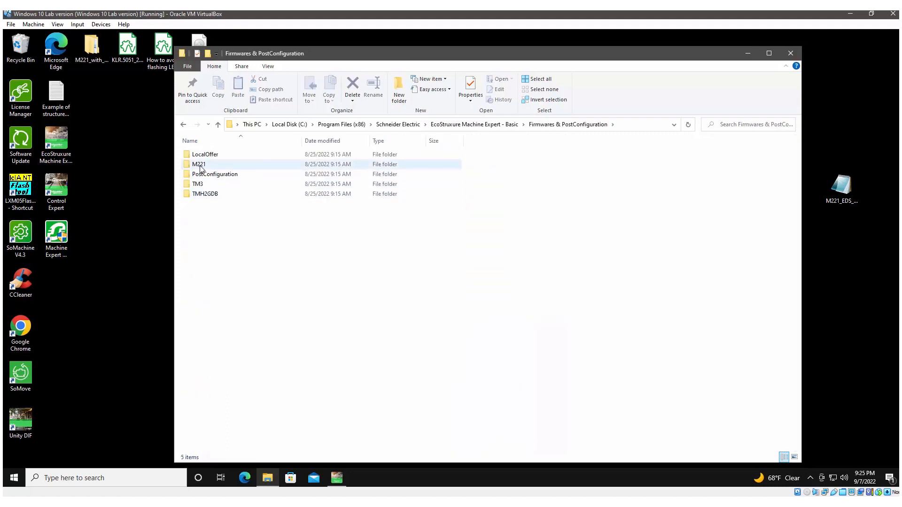
double_click(200, 165)
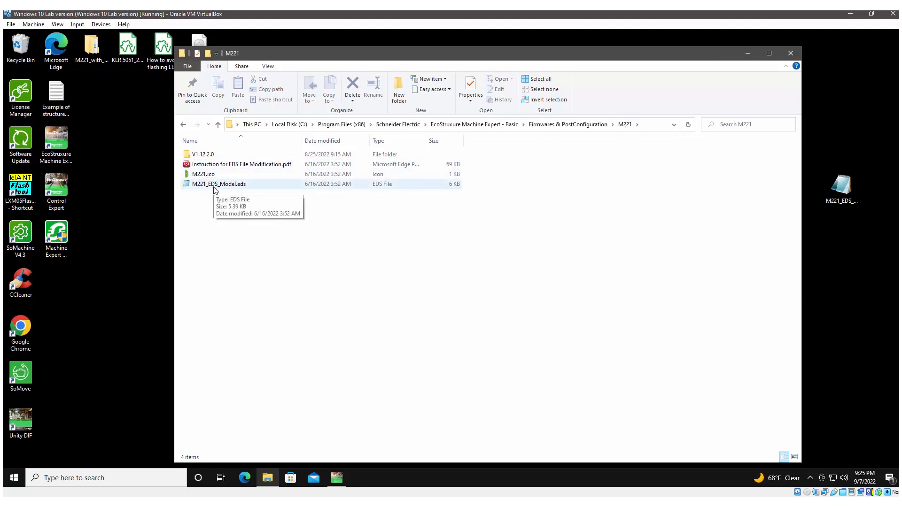
Replace the M221 EDS file on the desktop with a fresh copy of M221_EDS_Model.eds and close the folder window
left_click(844, 193)
key("Delete")
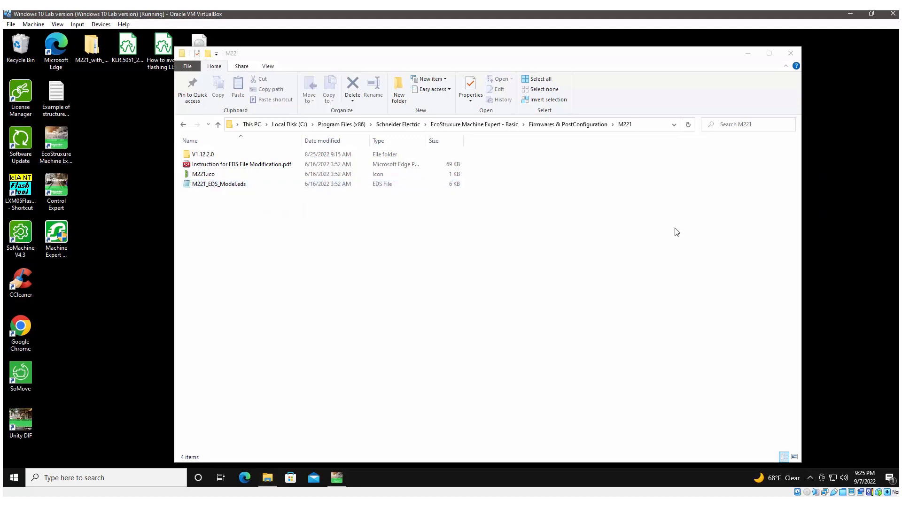
left_click(204, 187)
right_click(204, 188)
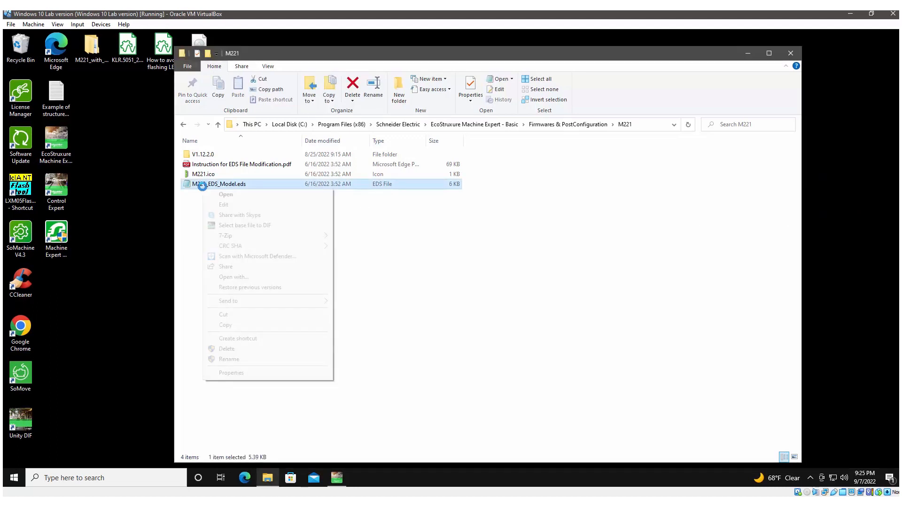
left_click_drag(205, 187, 847, 236)
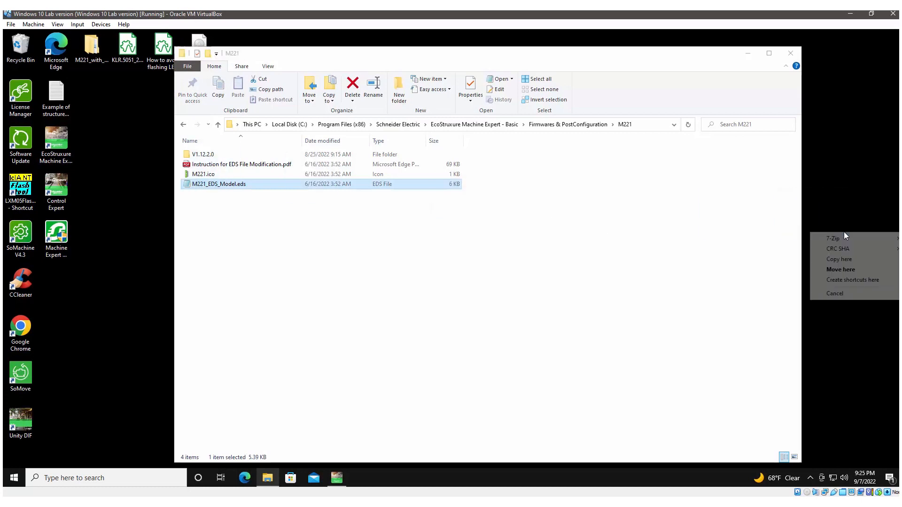
left_click(840, 262)
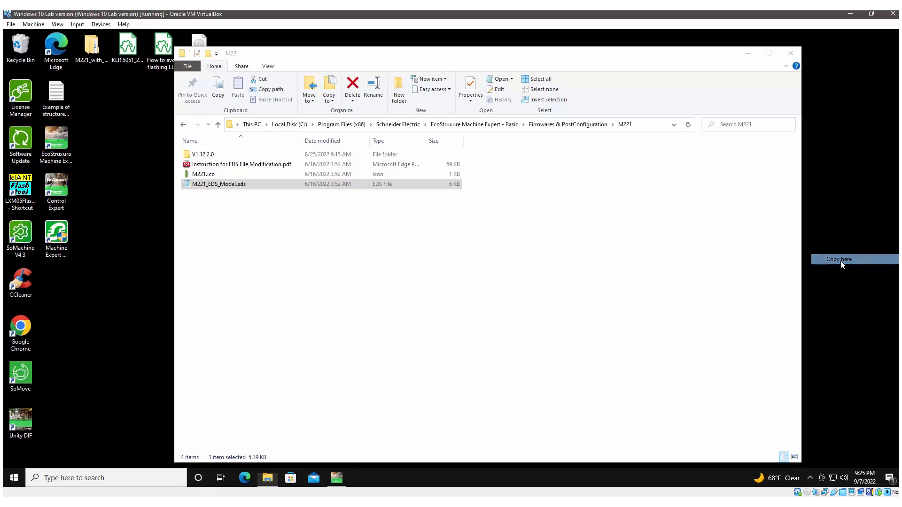
left_click(791, 54)
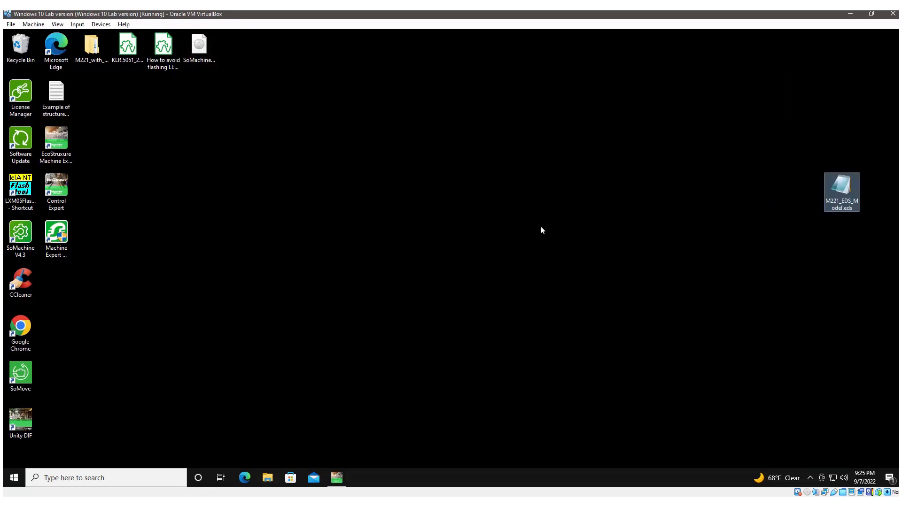
Switch back to Machine Expert - Basic and review the ladder program and the EtherNet/IP adapter configuration
left_click(337, 478)
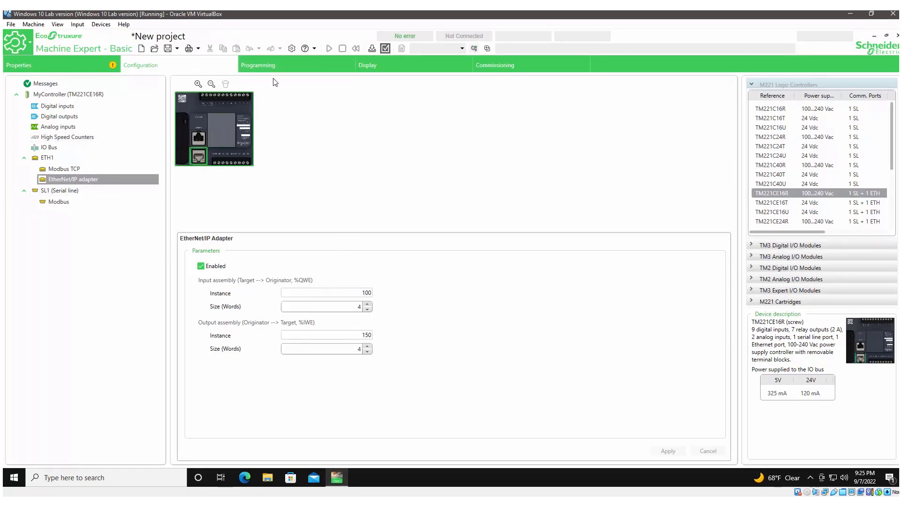
left_click(278, 63)
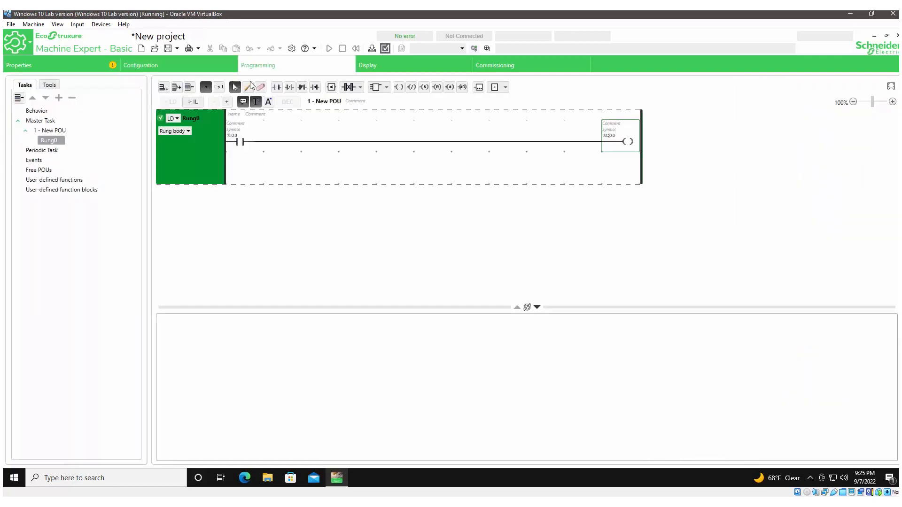
left_click(52, 87)
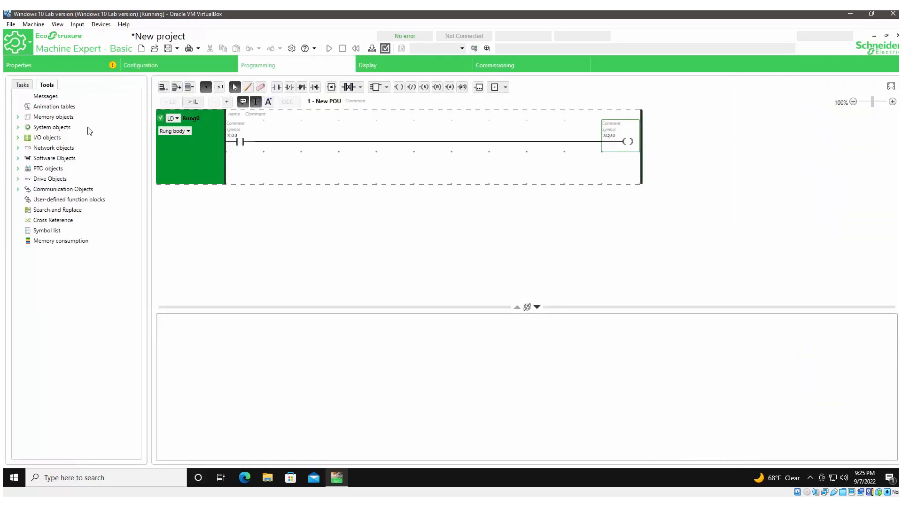
left_click(145, 67)
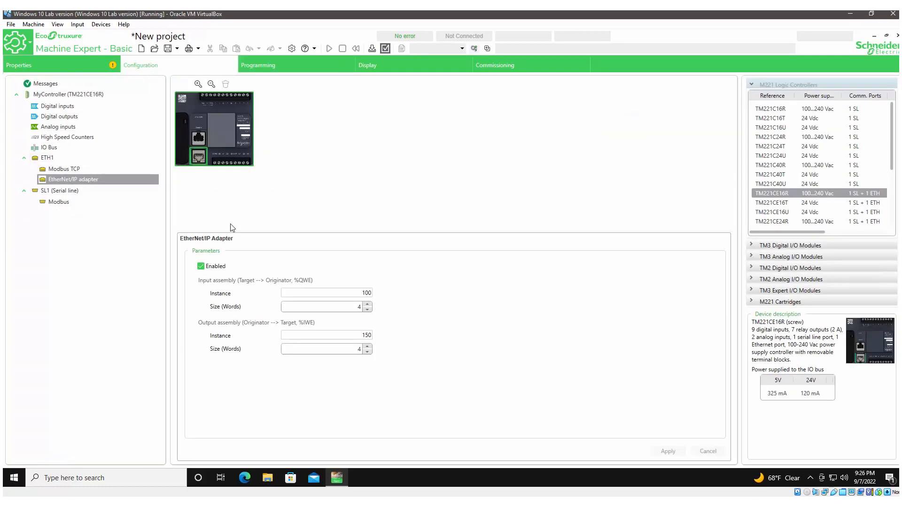
Log in to the Ethernet controller at 10.0.0.200 and download the project from the PC to it
left_click(491, 67)
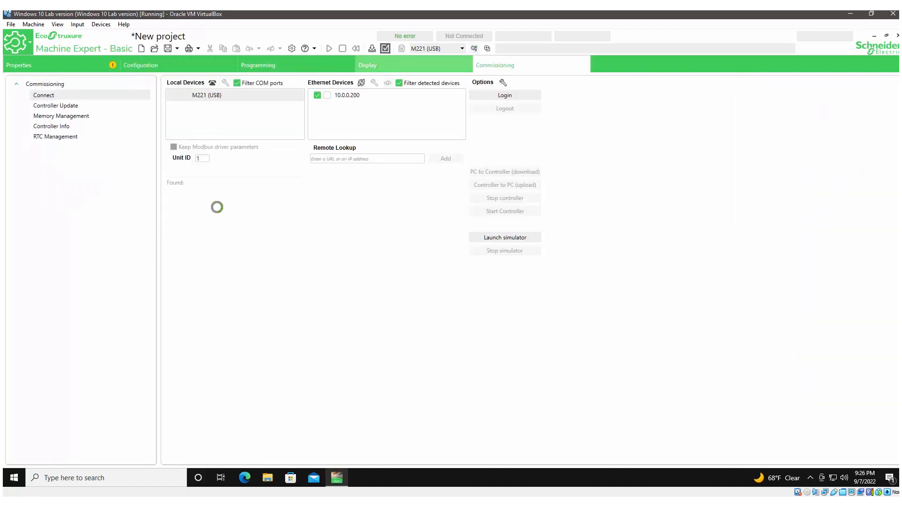
left_click(361, 96)
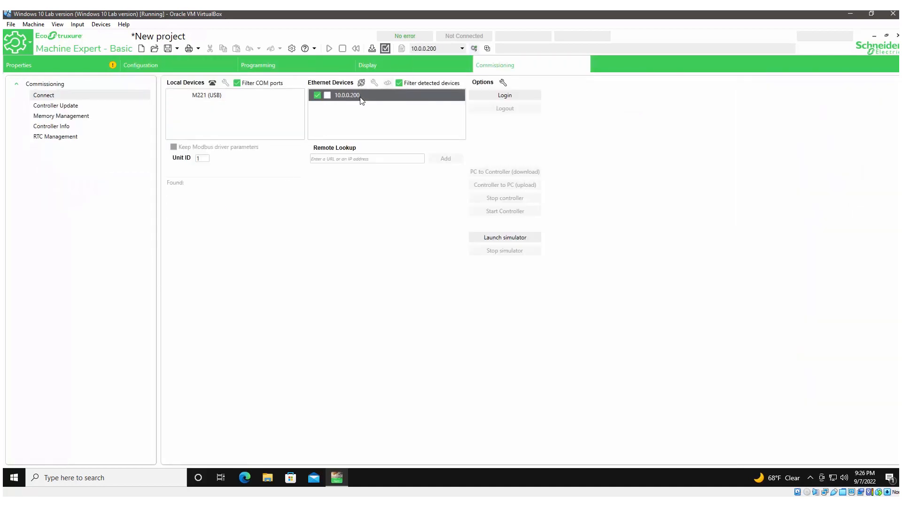
left_click(514, 100)
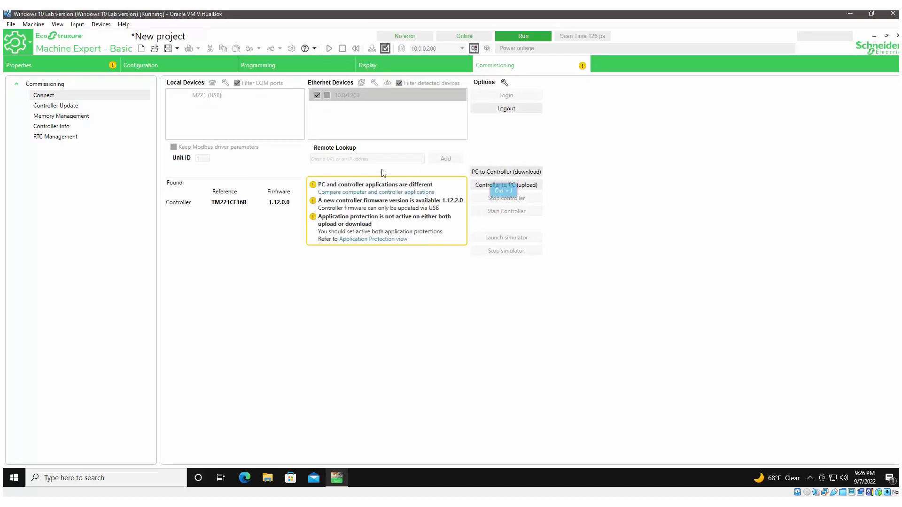
left_click(497, 174)
left_click(529, 281)
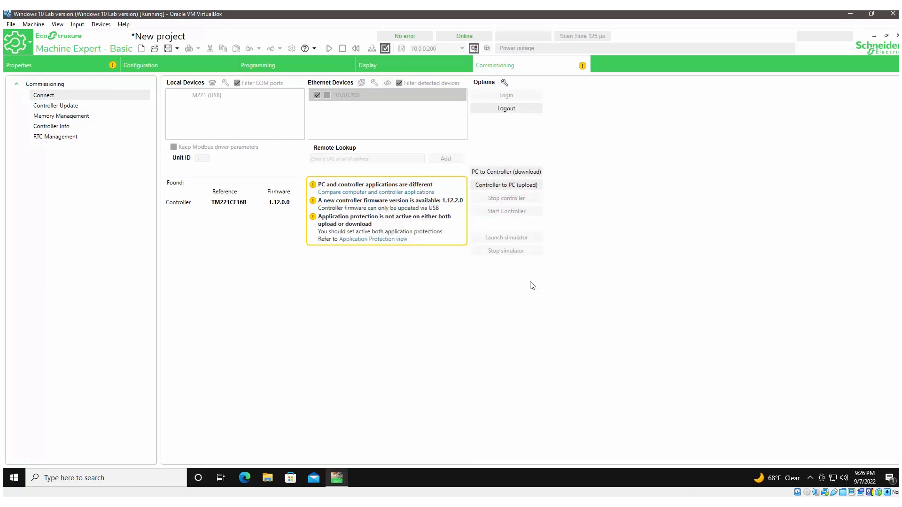
left_click(531, 280)
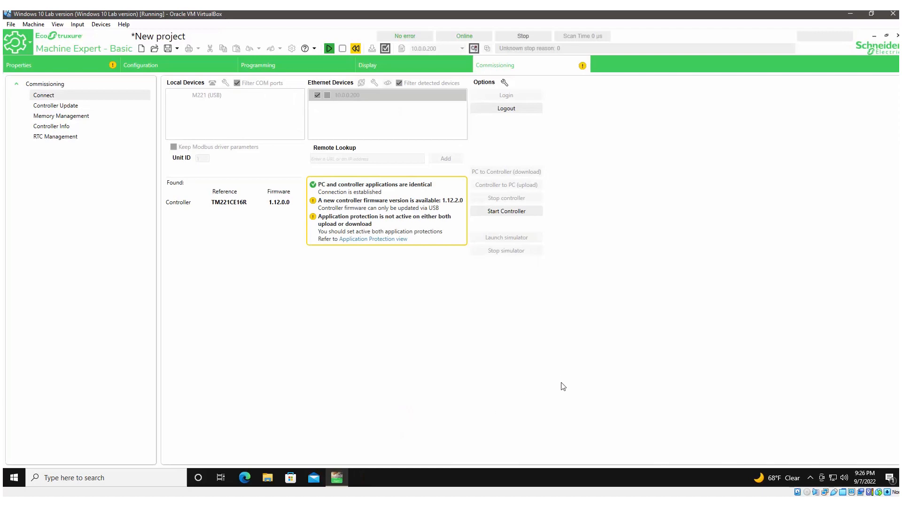
Switch to Machine Expert Logic Builder and install the M221_EDS_Model.eds device description in the device repository
left_click(314, 503)
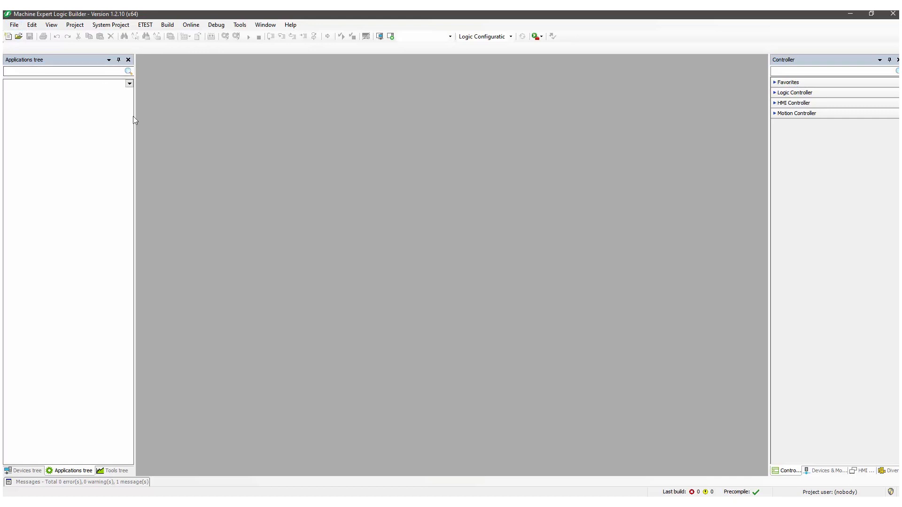
left_click(241, 25)
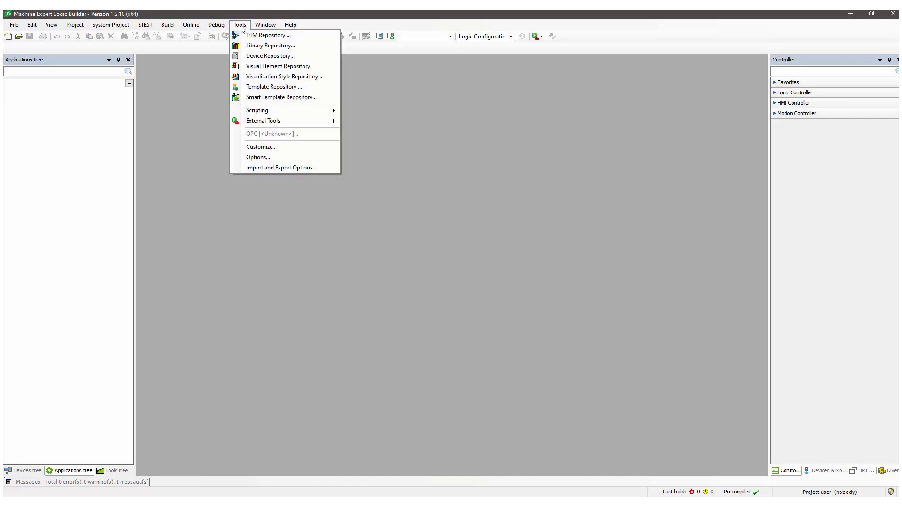
left_click(258, 56)
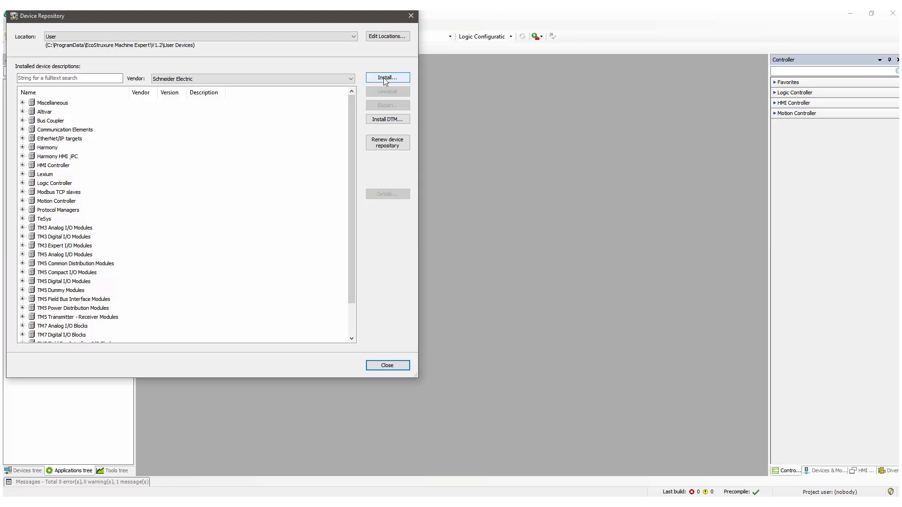
left_click(386, 80)
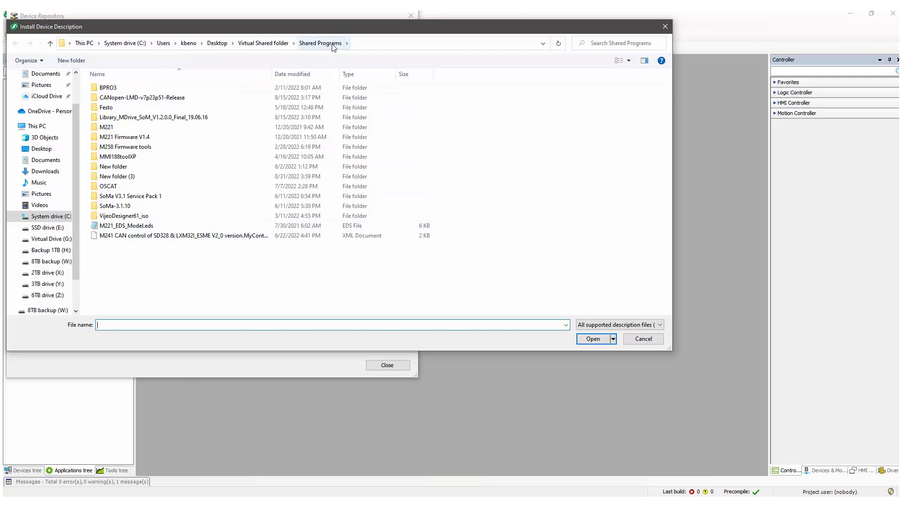
left_click(124, 227)
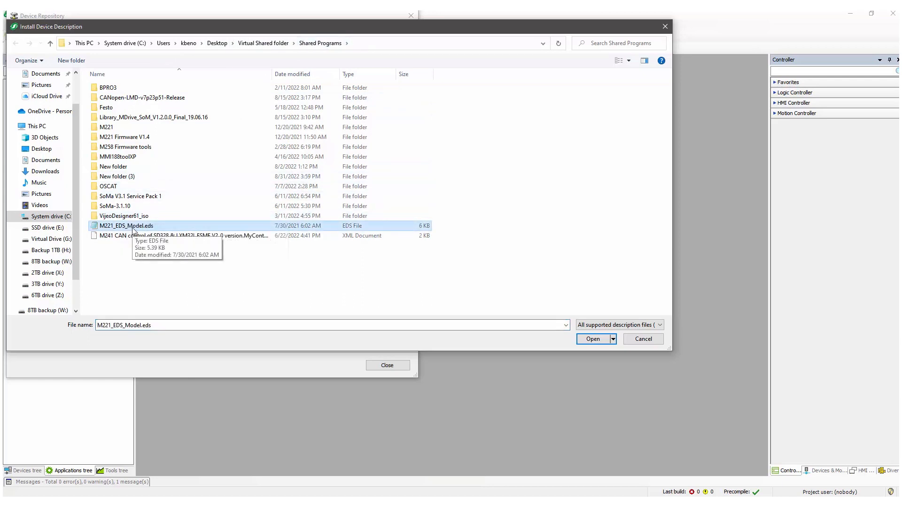
left_click(597, 342)
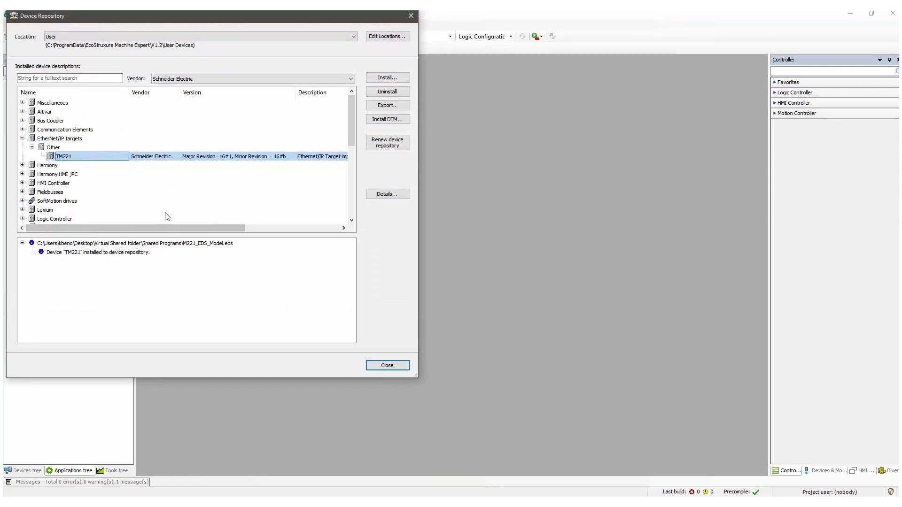
left_click(389, 365)
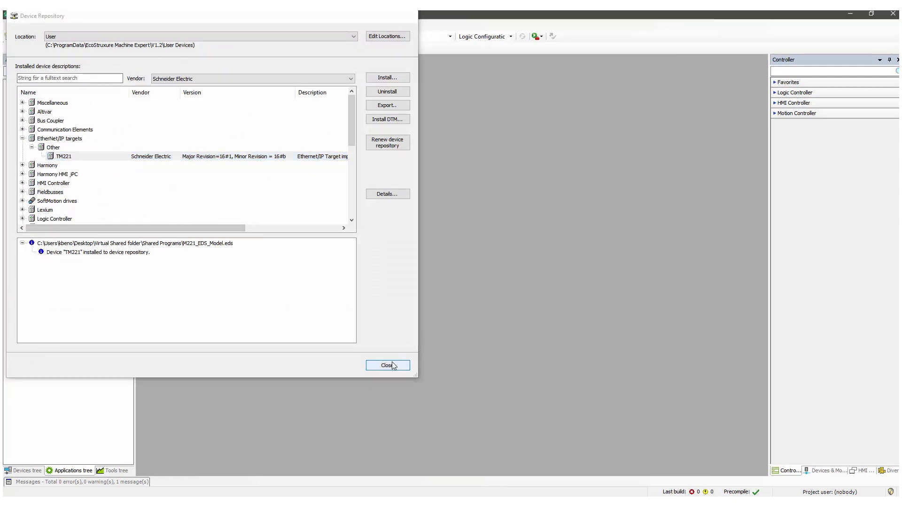
Create a new empty Logic Builder project
left_click(15, 25)
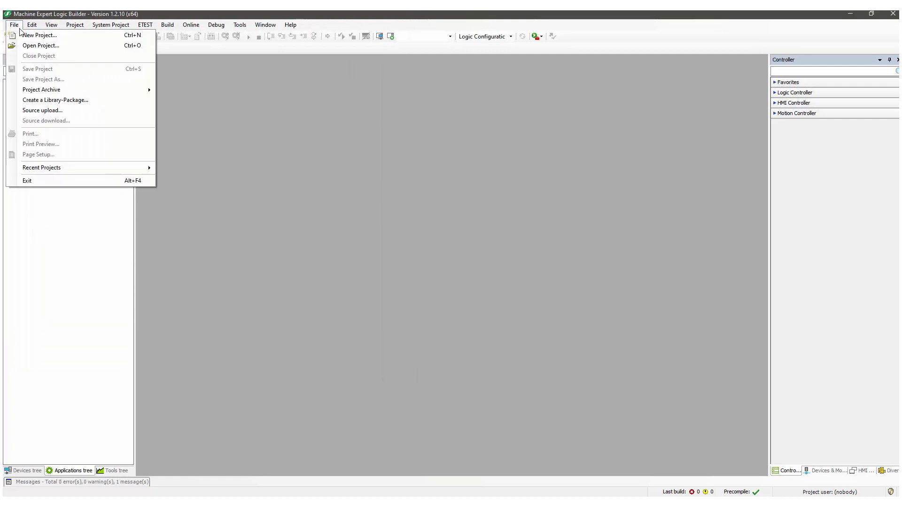
mouse_move(38, 170)
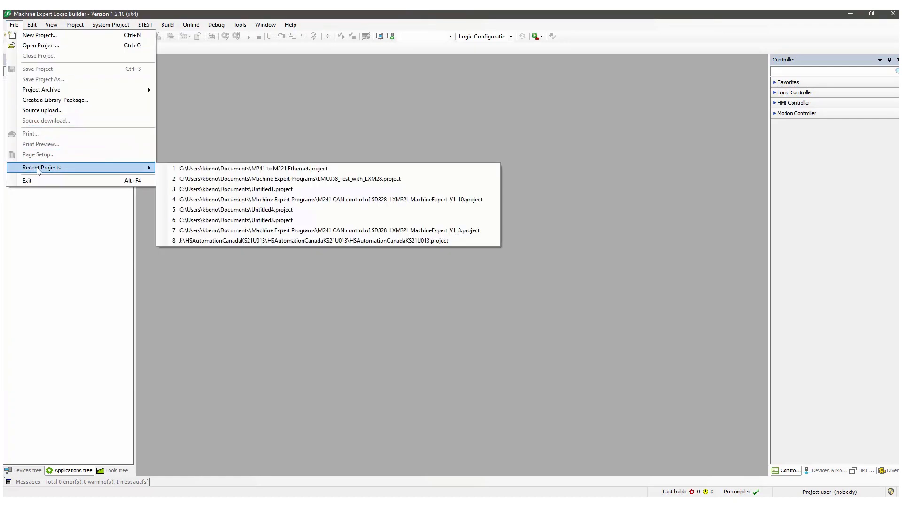
left_click(41, 46)
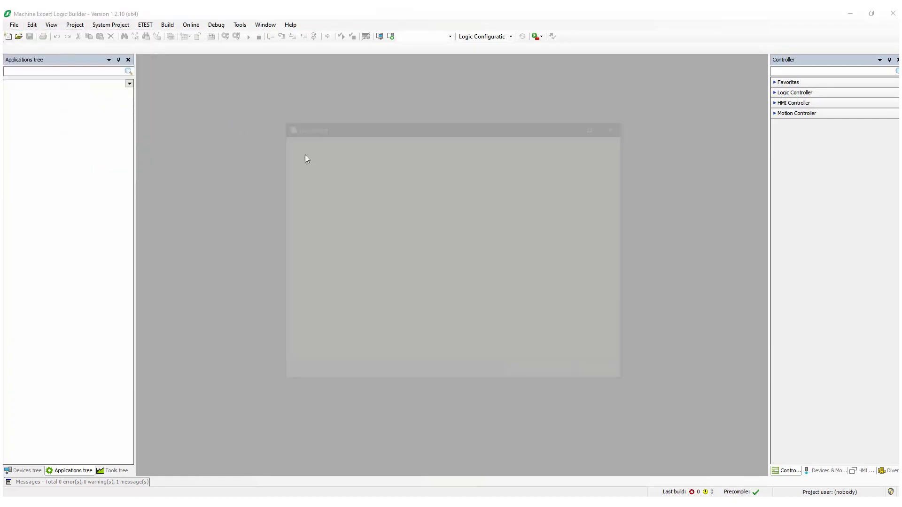
double_click(314, 248)
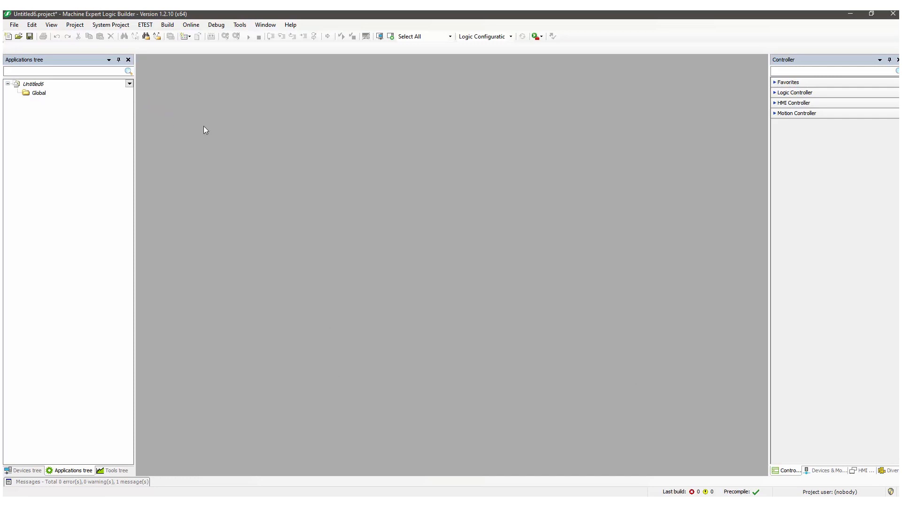
Add a TM241CEC24T/U logic controller from the M241 family to the project, keeping the name MyController
right_click(40, 84)
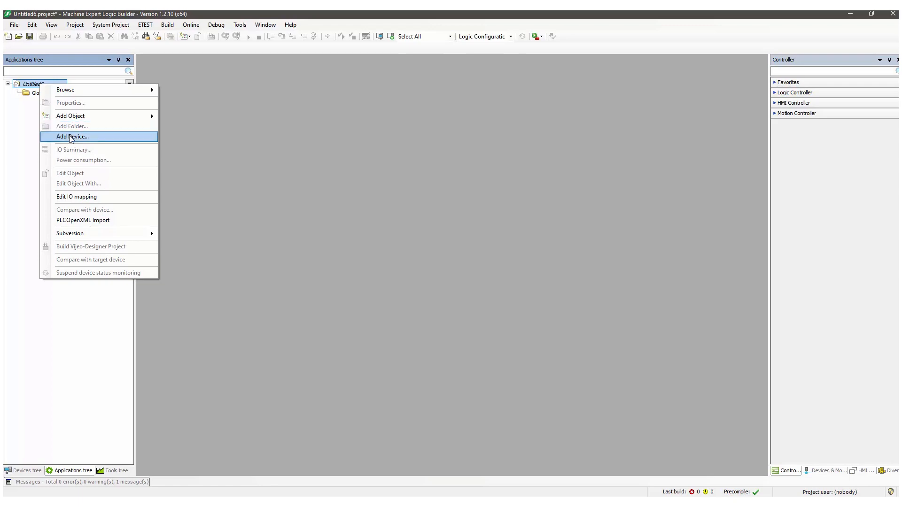
left_click(72, 135)
left_click(205, 125)
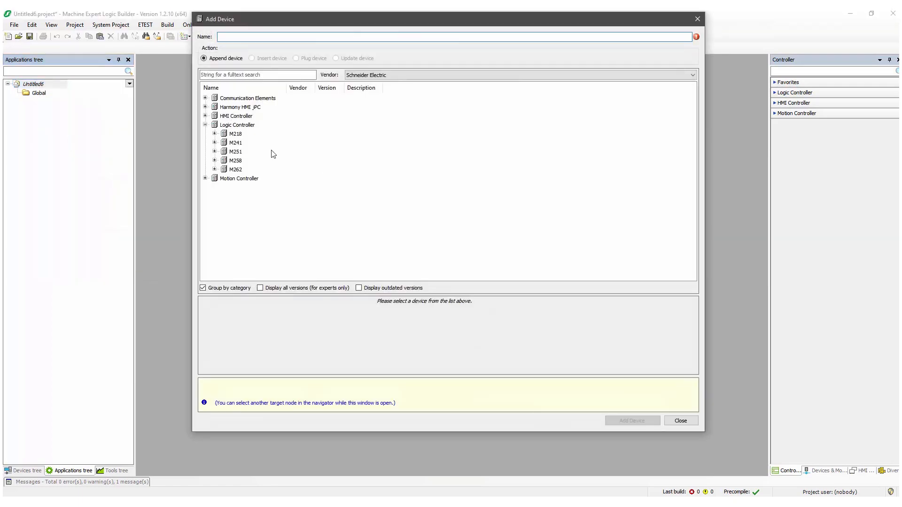
left_click(215, 143)
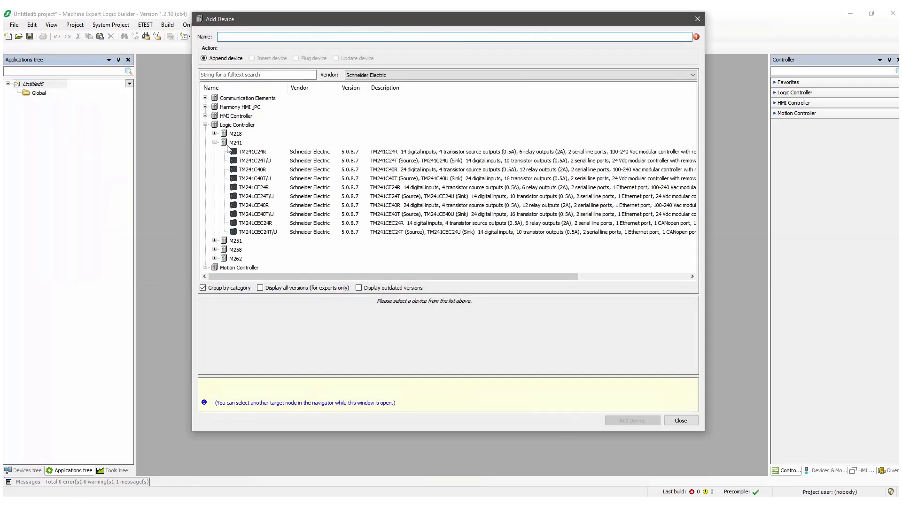
left_click(267, 233)
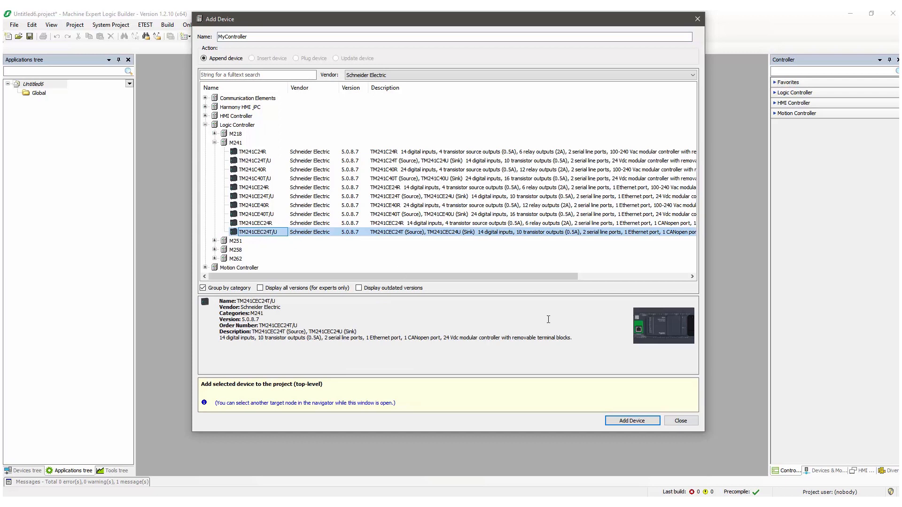
left_click(632, 421)
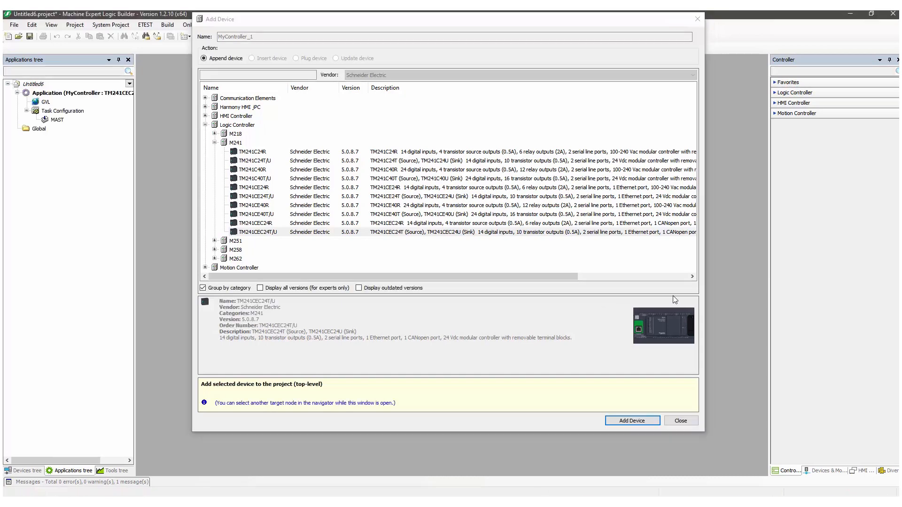
left_click(688, 421)
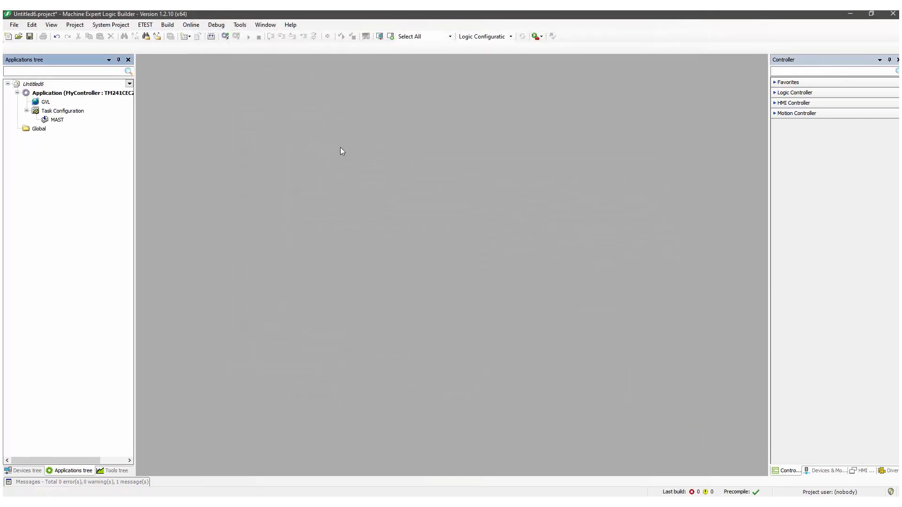
In the Ethernet_1 configuration of the TM241CEC24T/U, set the fixed IP address to 10.0.0.141
left_click(35, 473)
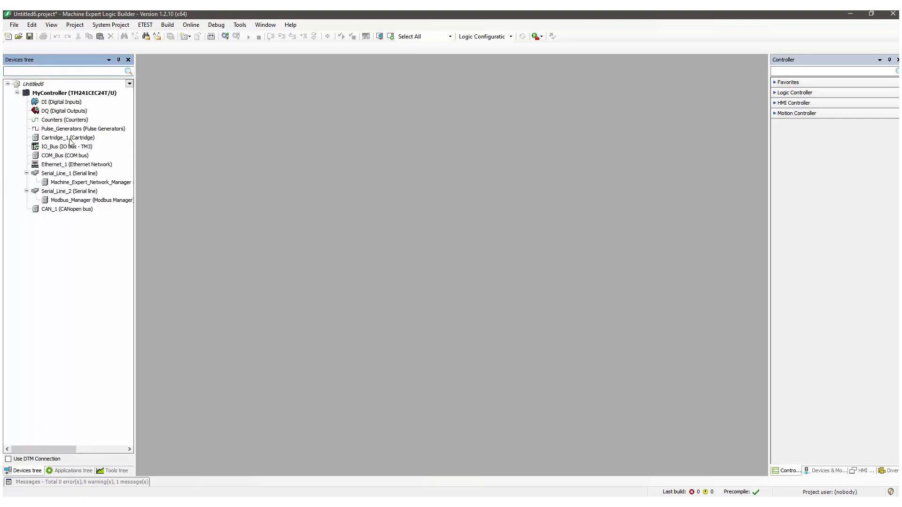
double_click(57, 166)
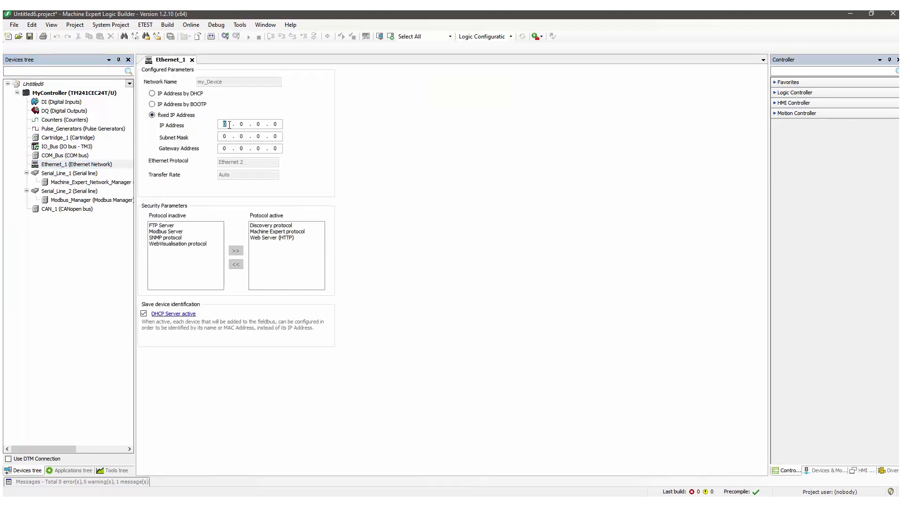
type("10")
key("period")
key("period")
type("141")
Set the Ethernet_1 subnet mask to 255.255.255.0 and gateway address to 10.0.0.1, and build the project
left_click(227, 137)
type("255 . 255 . 255")
left_click(222, 149)
type("10")
double_click(276, 150)
type("1")
left_click(168, 25)
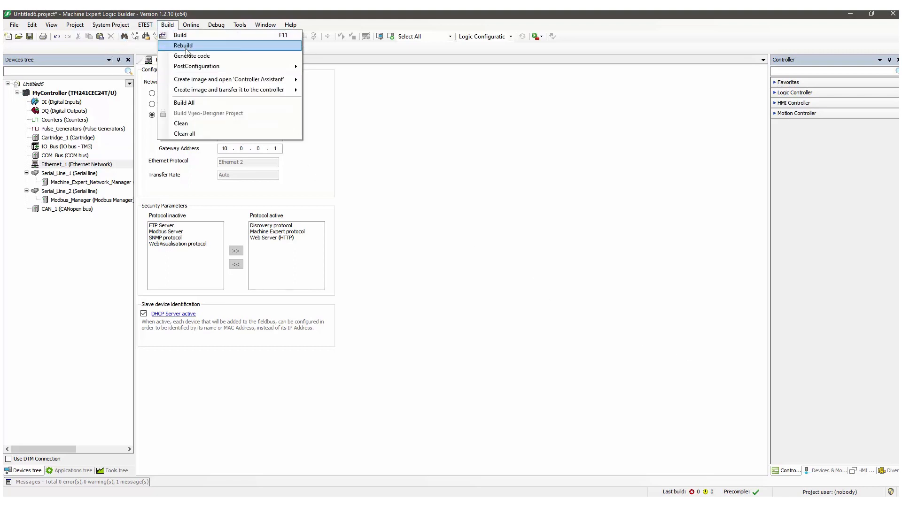
left_click(183, 36)
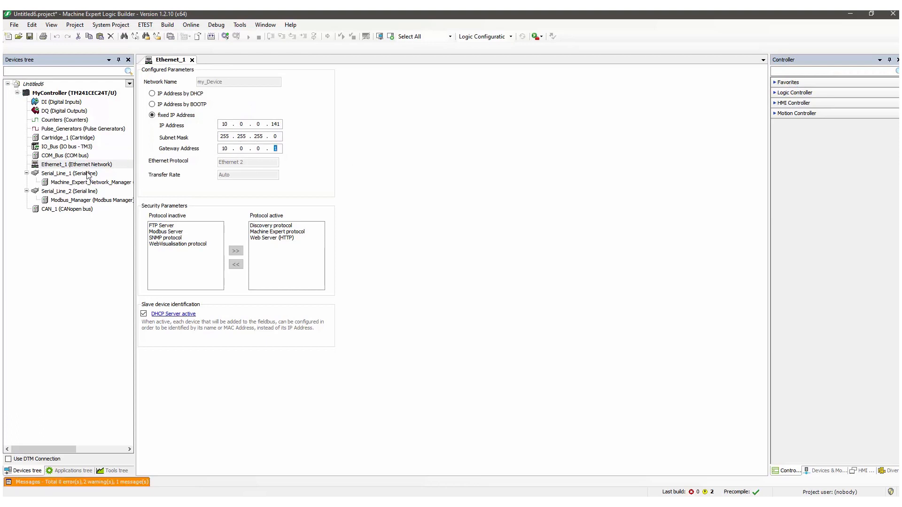
Add the Industrial Ethernet Manager protocol manager under the Ethernet_1 network
left_click(50, 166)
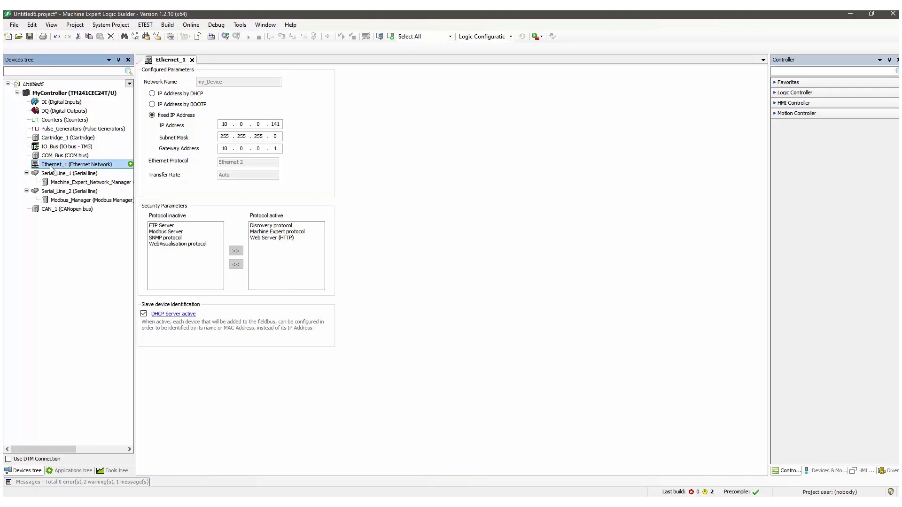
right_click(51, 168)
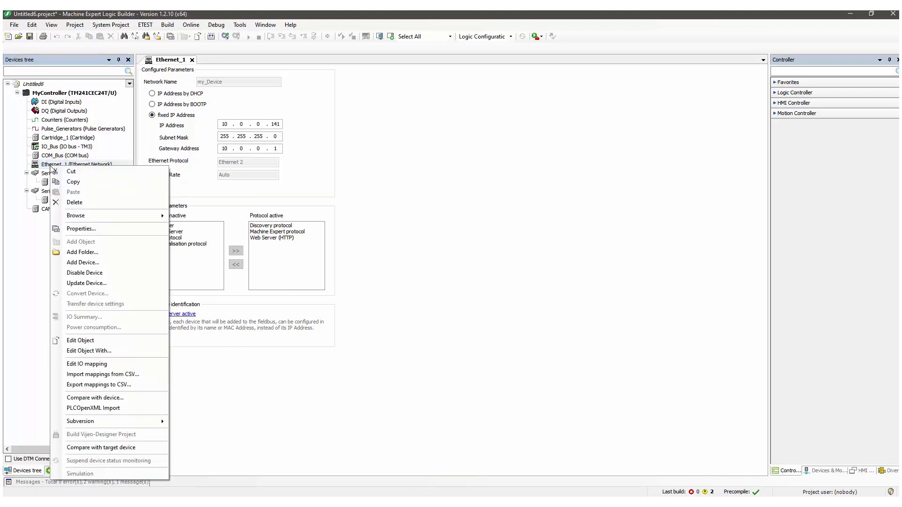
left_click(77, 262)
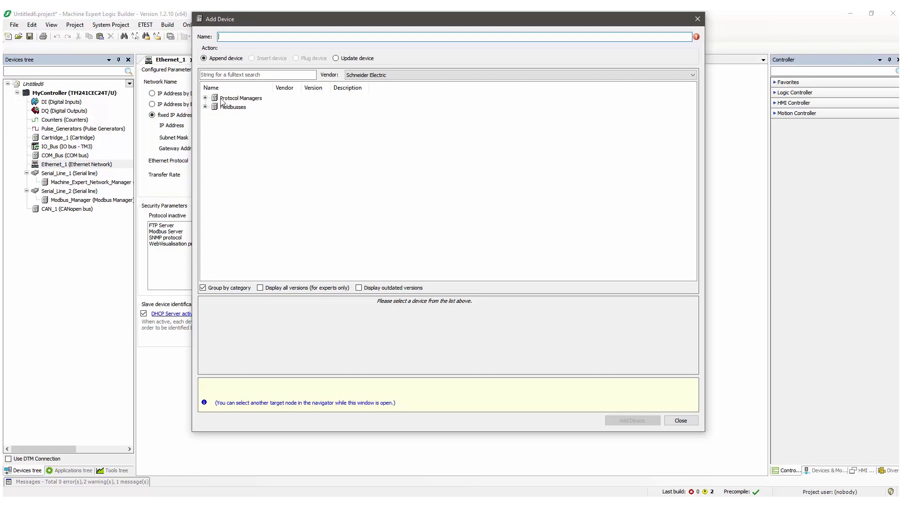
left_click(205, 98)
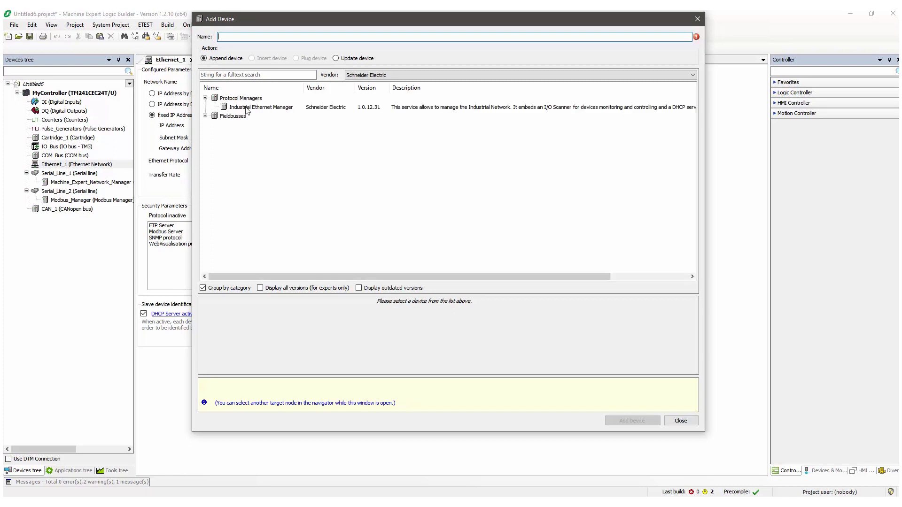
left_click(270, 108)
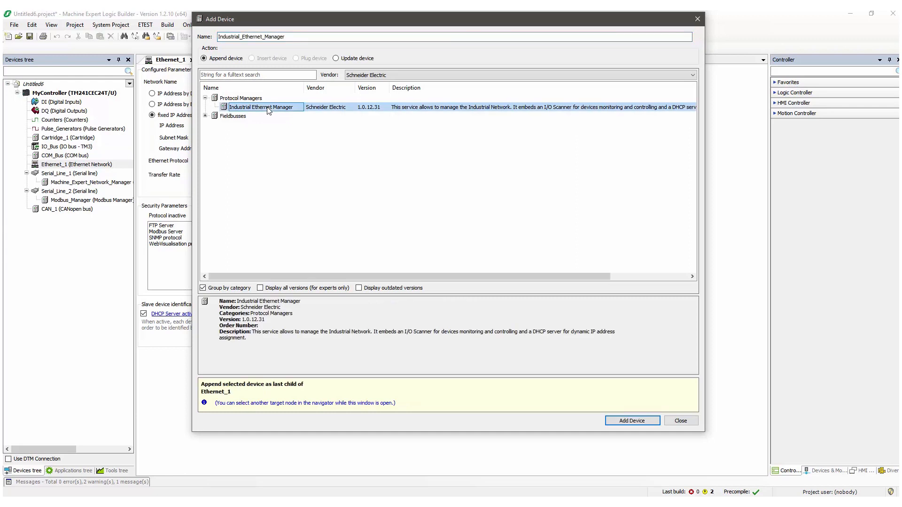
left_click(632, 419)
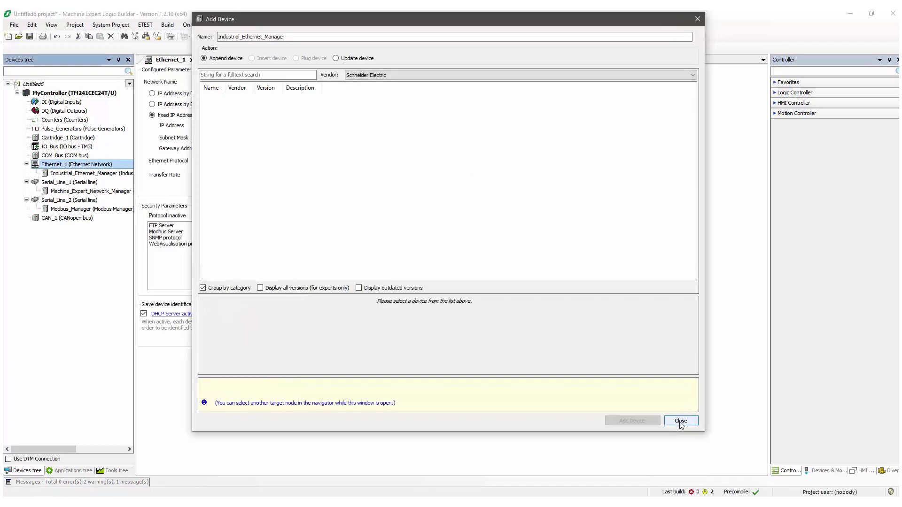
left_click(680, 421)
Add the TM221 EtherNet/IP target imported from M221_EDS_Model.eds under the Industrial_Ethernet_Manager
left_click(80, 174)
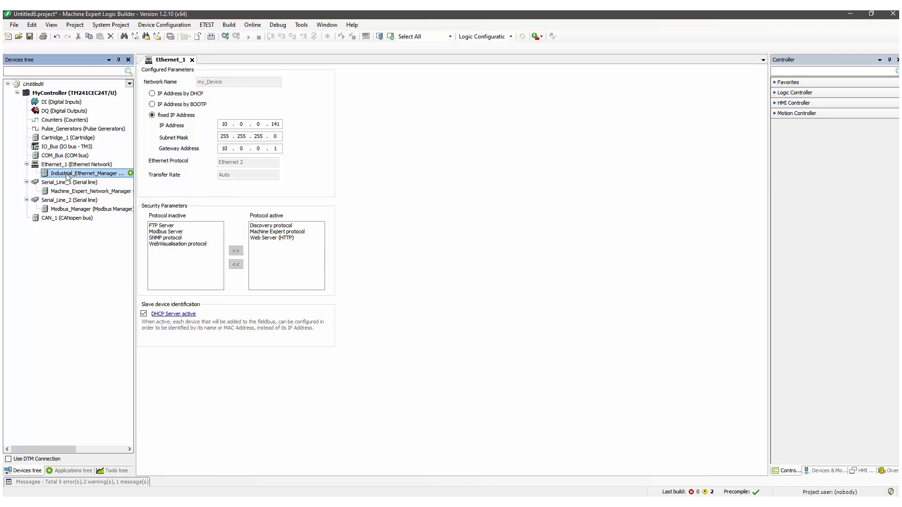
right_click(69, 176)
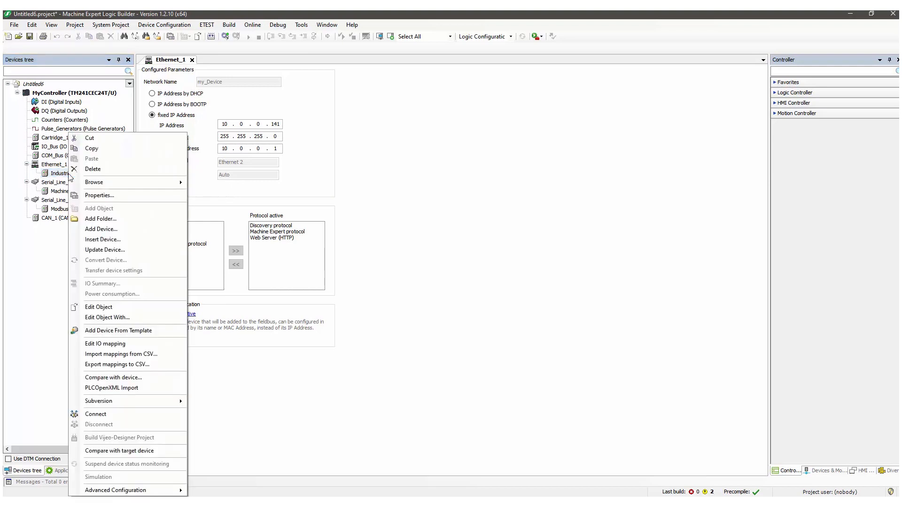
left_click(103, 231)
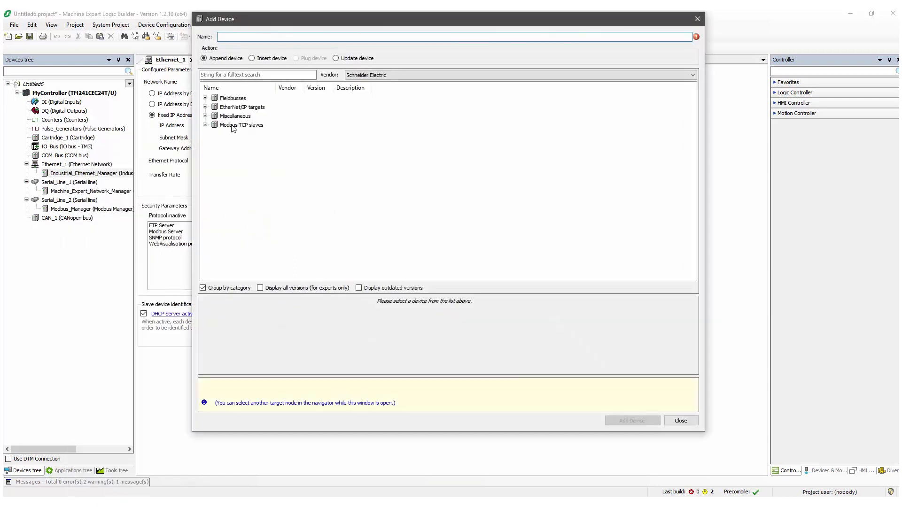
left_click(205, 99)
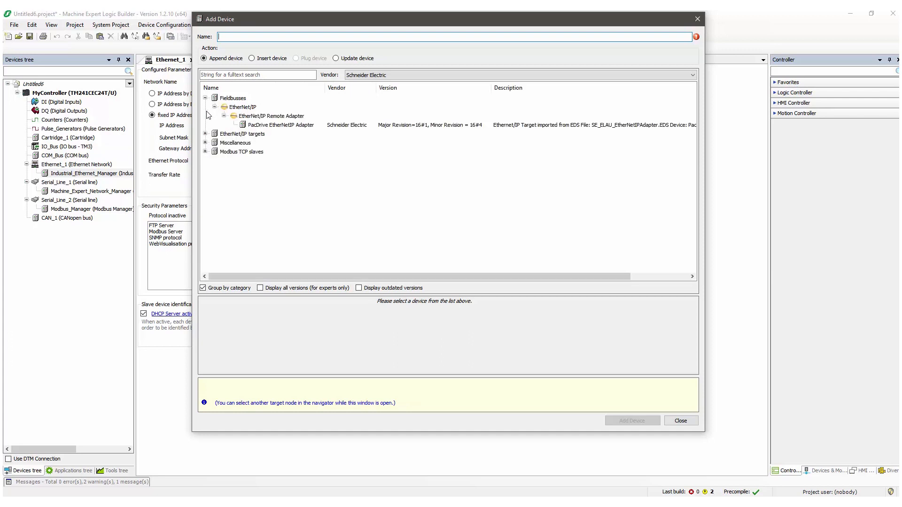
left_click(206, 134)
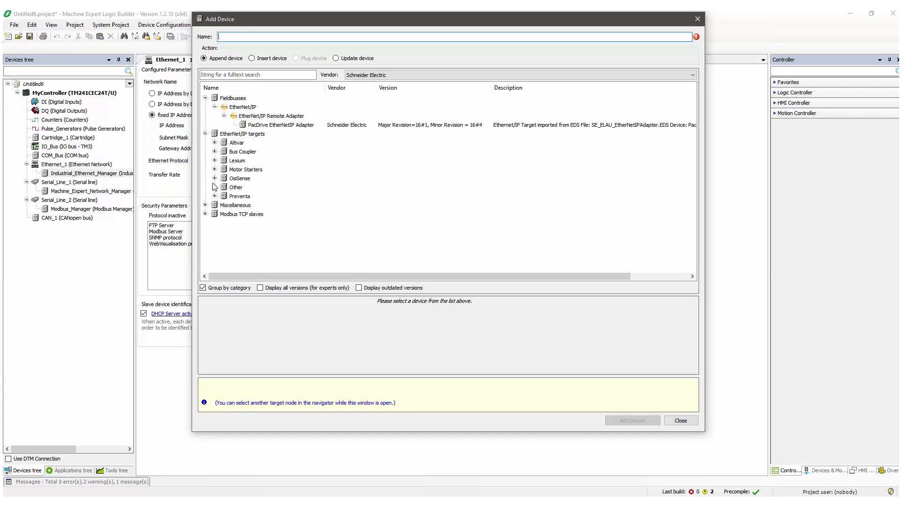
left_click(206, 98)
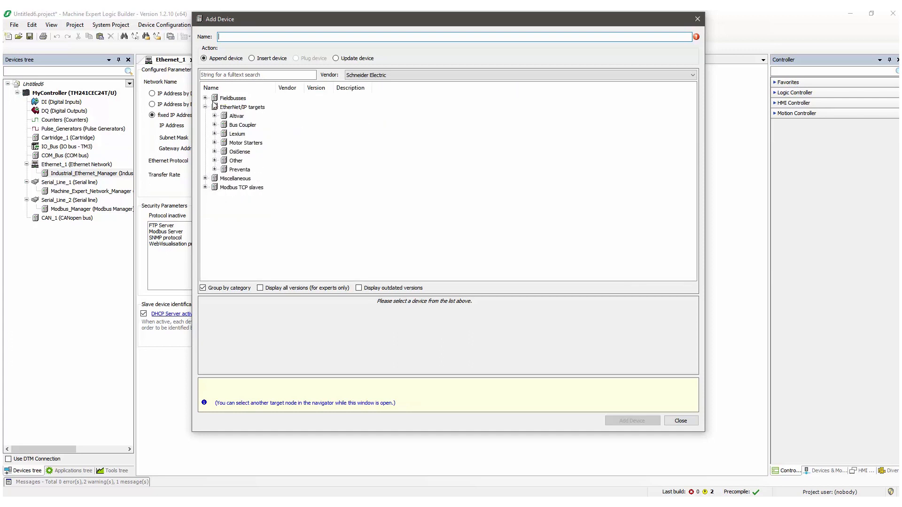
left_click(215, 160)
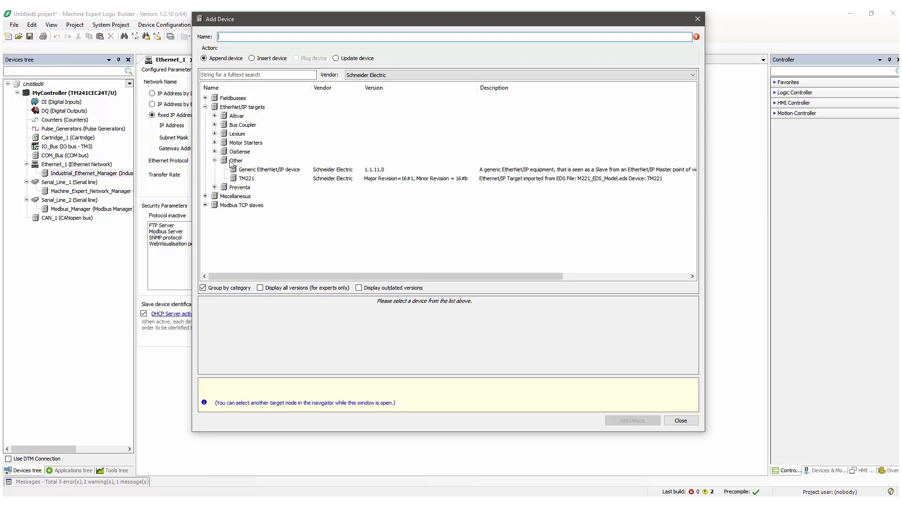
left_click(248, 180)
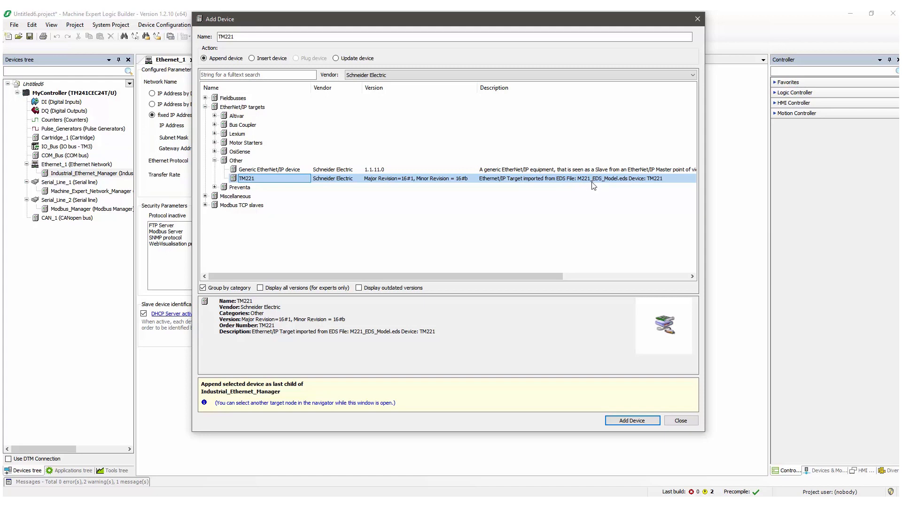
left_click(633, 421)
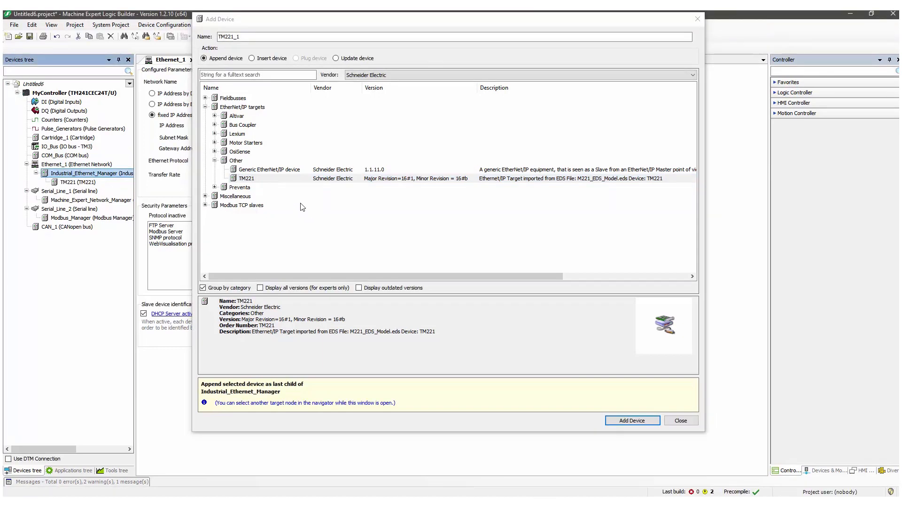
left_click(680, 421)
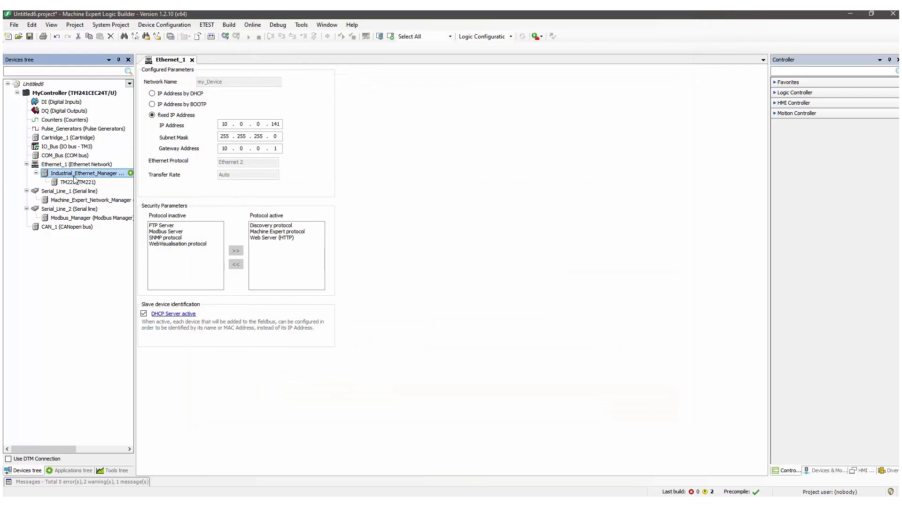
In the TM221 target settings, switch the addressing to a fixed IP address and set it to 10.0.0.200
left_click(70, 184)
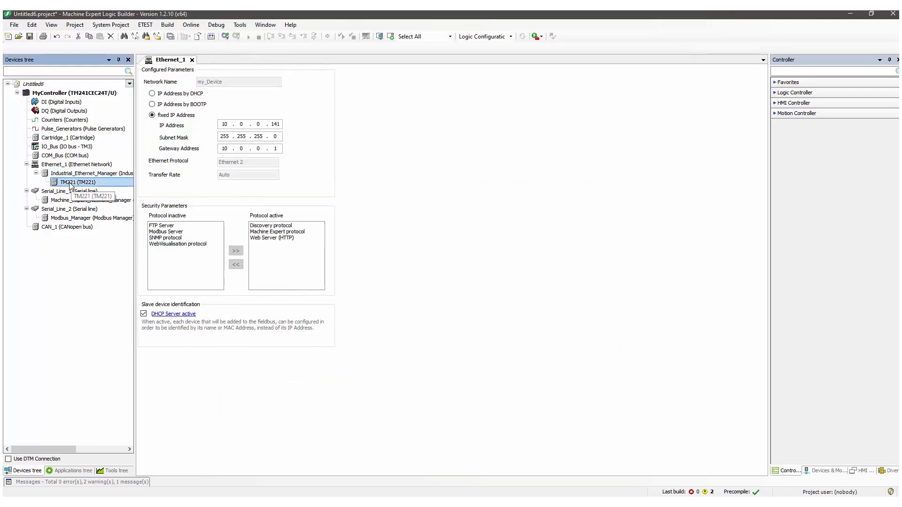
double_click(70, 184)
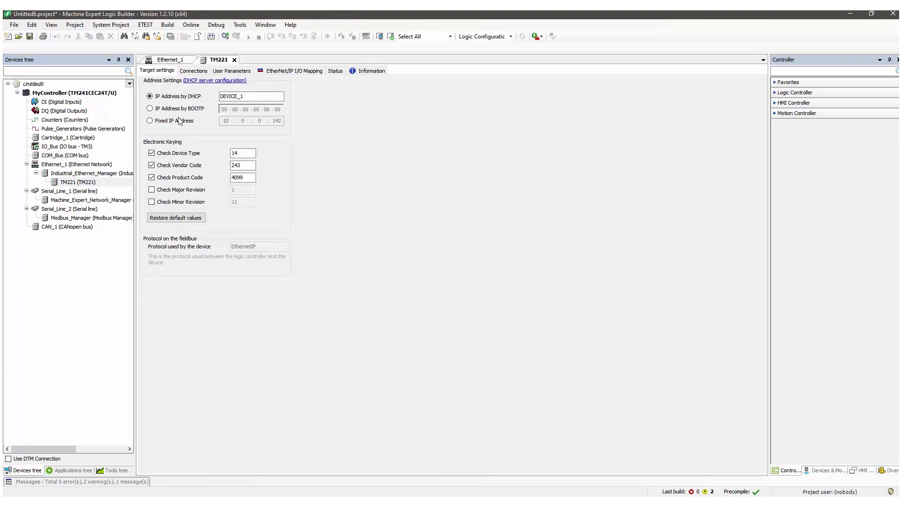
left_click(150, 122)
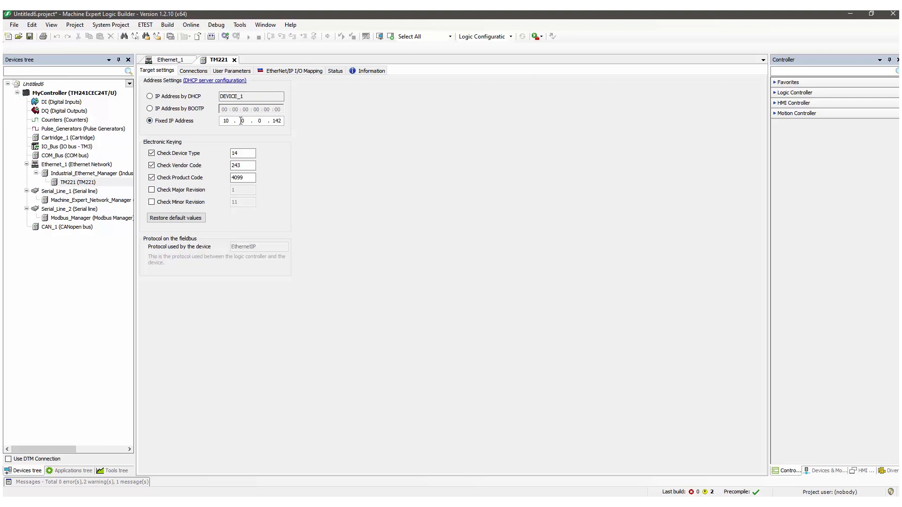
double_click(276, 121)
type("200")
Delete the existing Write Data to 150 connection of the TM221 target
left_click(197, 73)
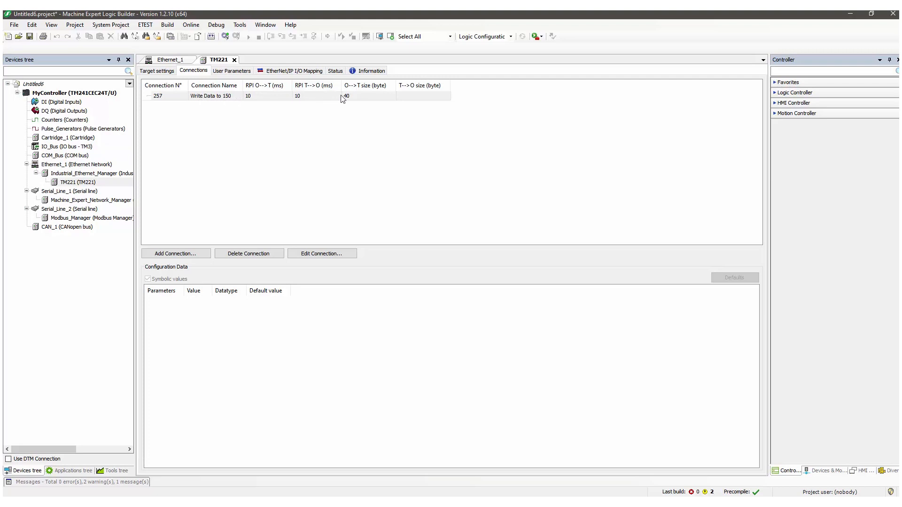
left_click(218, 98)
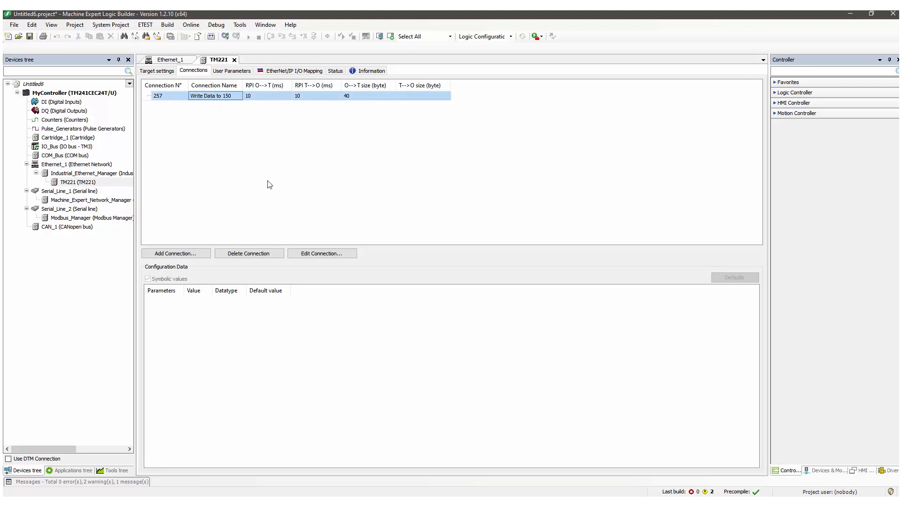
left_click(250, 254)
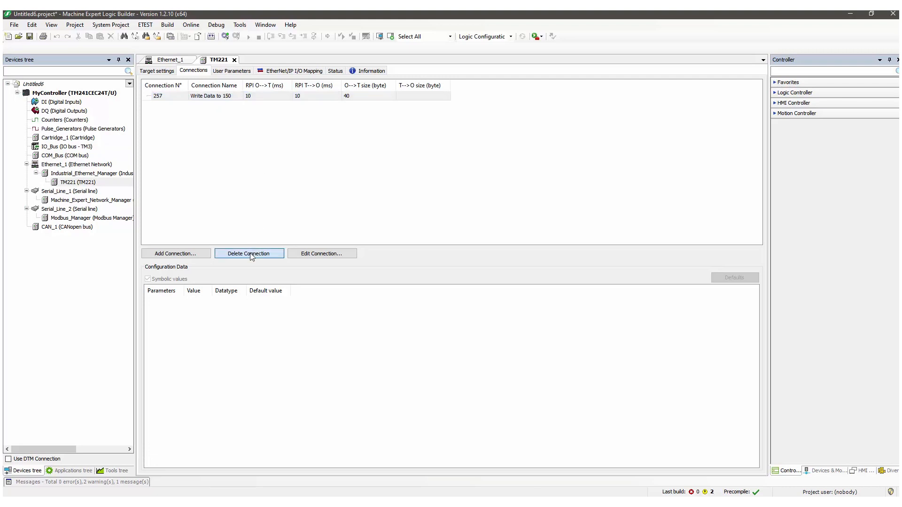
left_click(462, 292)
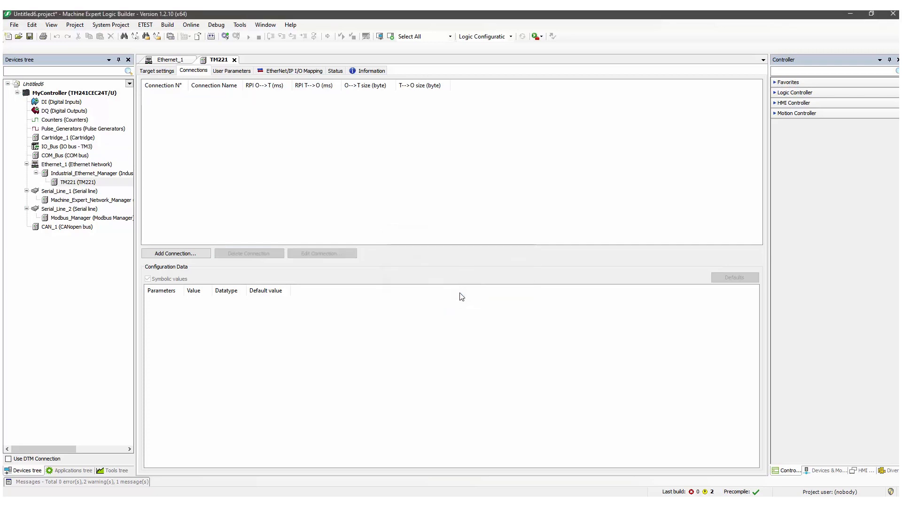
Add the predefined connection Read From 100 / Write to 150 with O-->T and T-->O sizes of 8 bytes
left_click(172, 254)
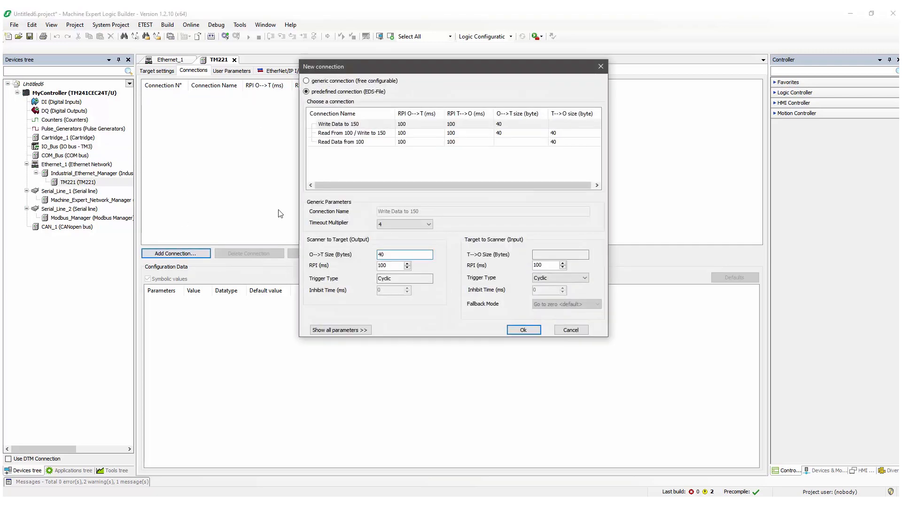
left_click(340, 125)
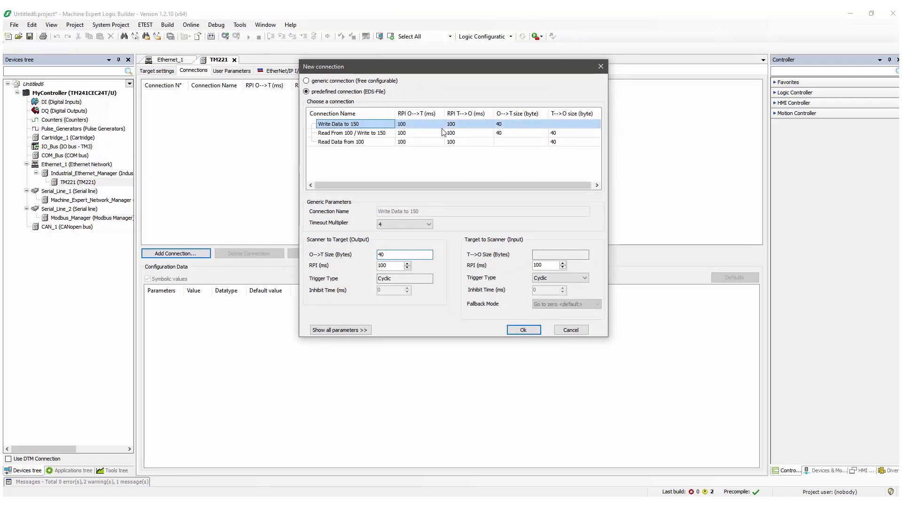
left_click(339, 133)
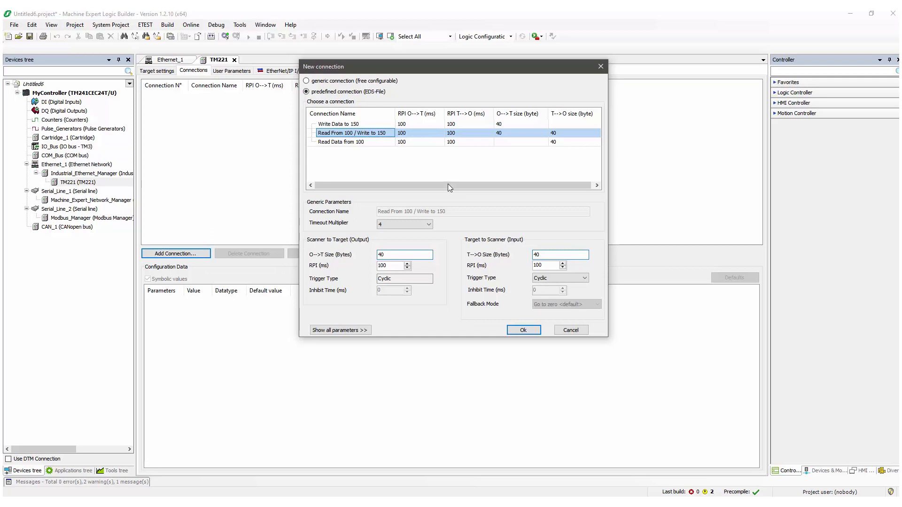
left_click_drag(402, 64, 311, 64)
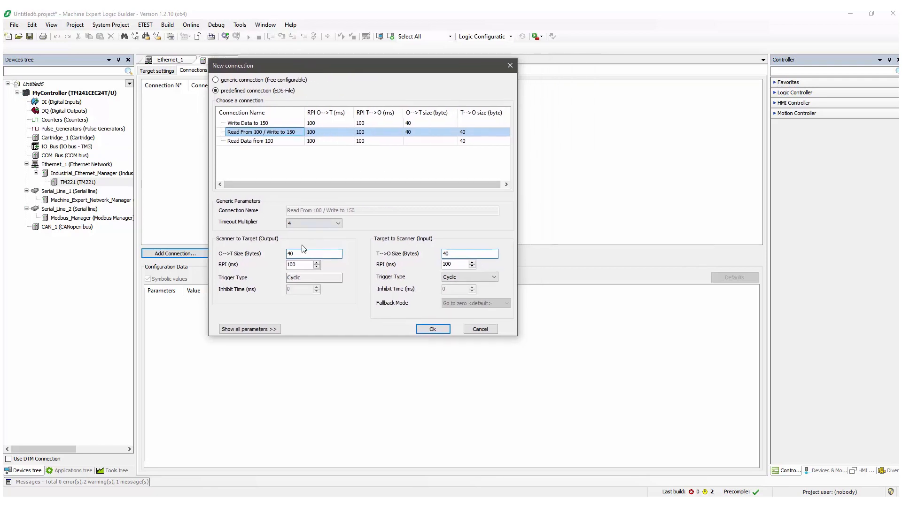
double_click(290, 253)
double_click(445, 254)
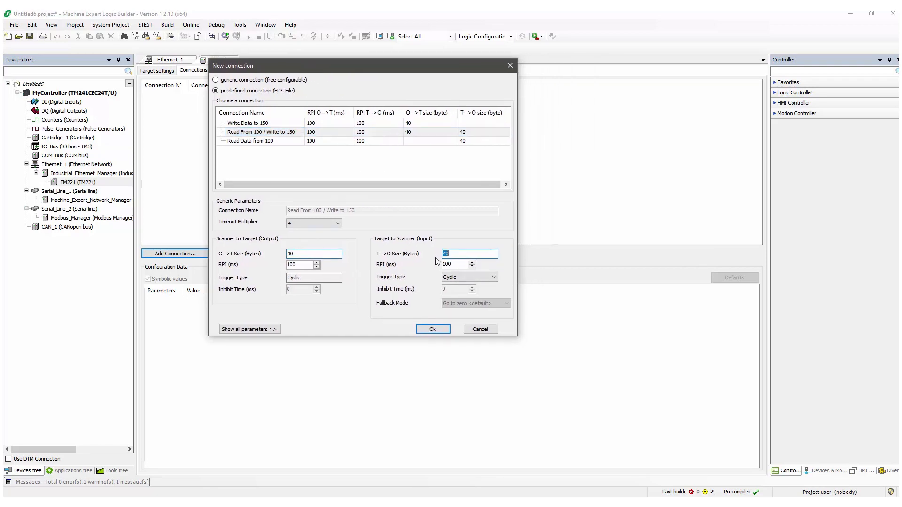
double_click(288, 254)
type("8")
left_click(431, 330)
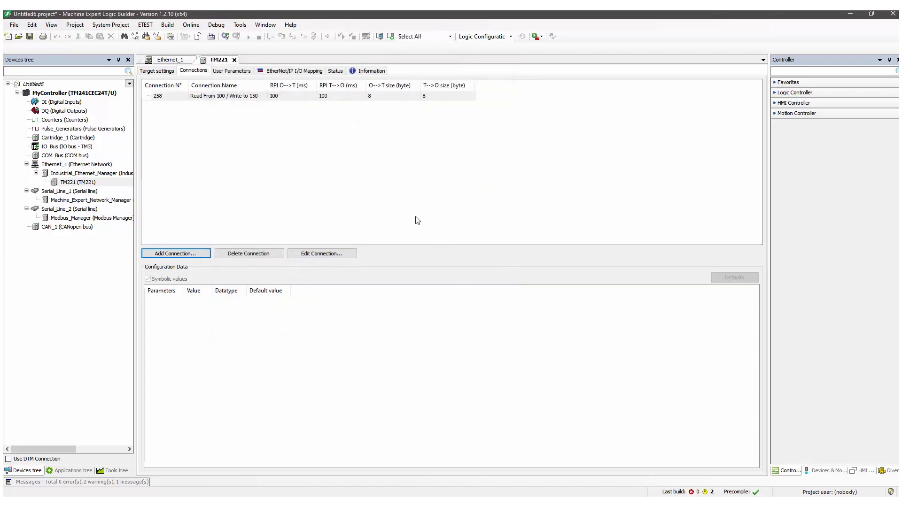
Build the project and expand the input and output channels in the TM221's EtherNet/IP I/O mapping
left_click(167, 25)
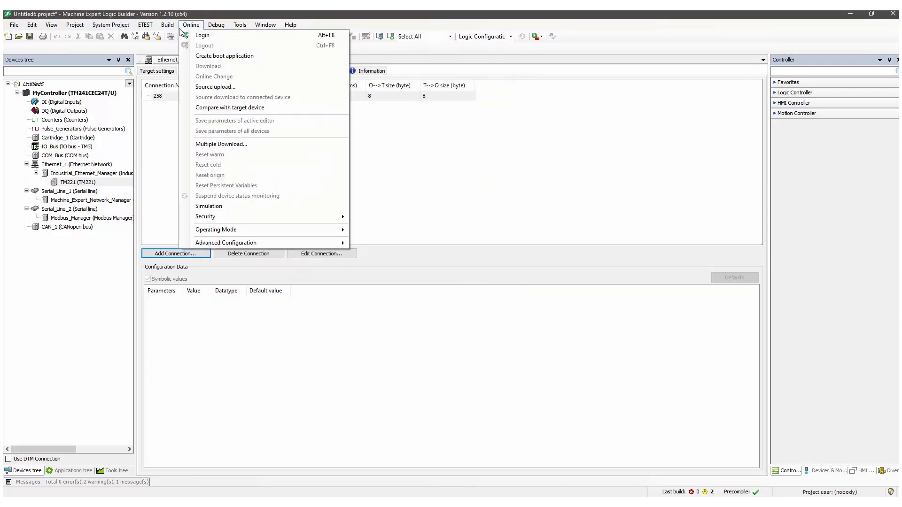
left_click(176, 35)
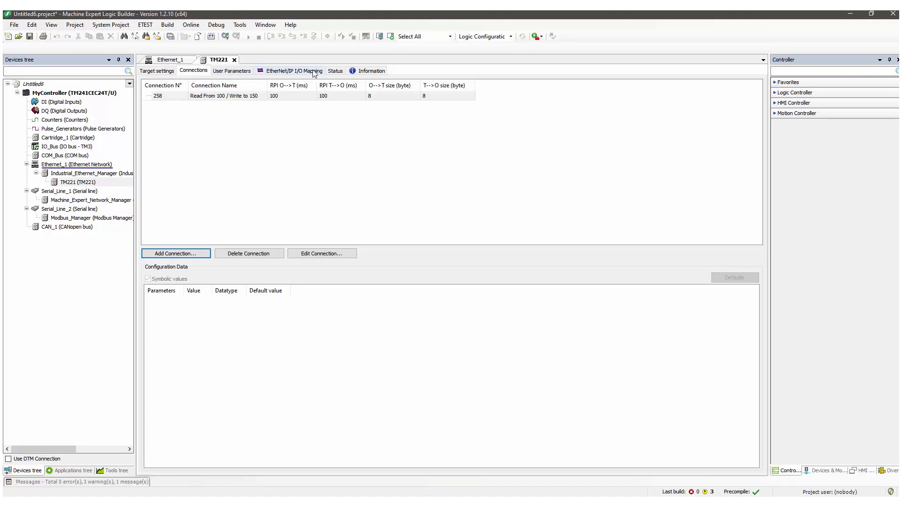
left_click(298, 71)
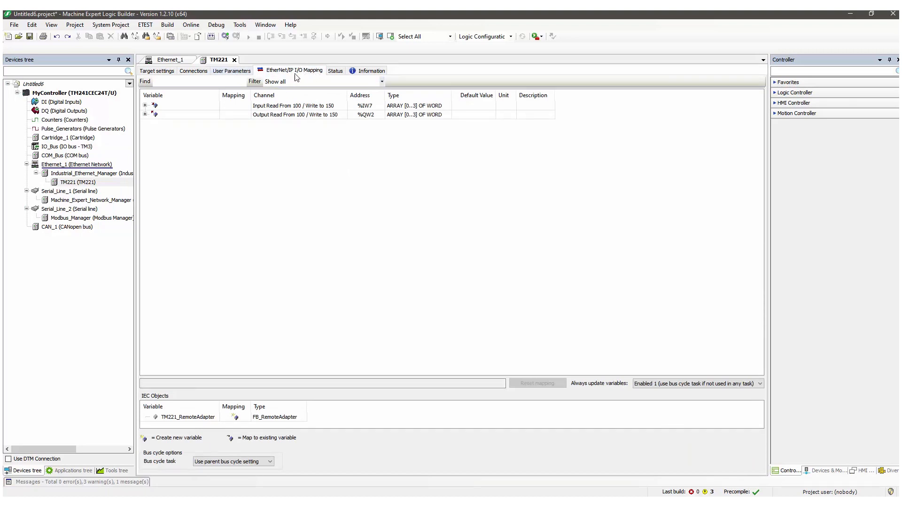
left_click(145, 106)
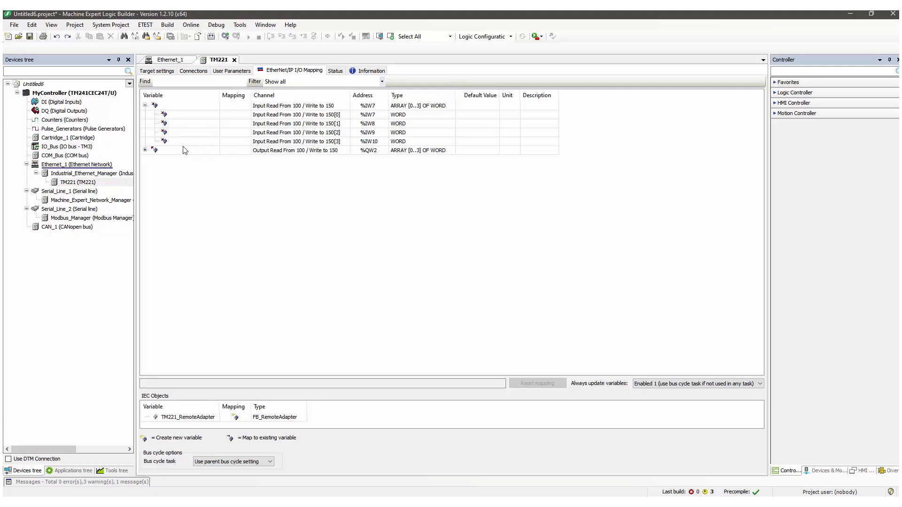
left_click(146, 150)
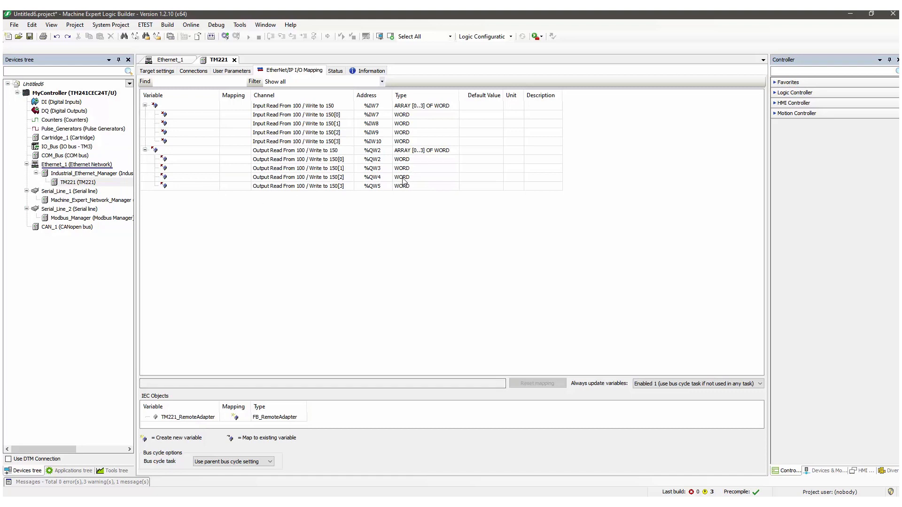
Build the project again and choose the TM241CEC24T_U at 10.0.0.141 as MyController's connection target
left_click(173, 26)
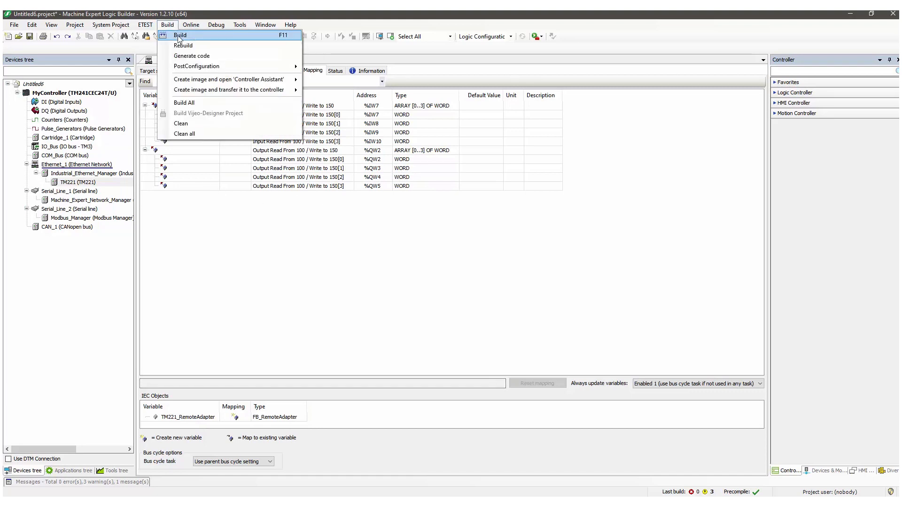
left_click(176, 45)
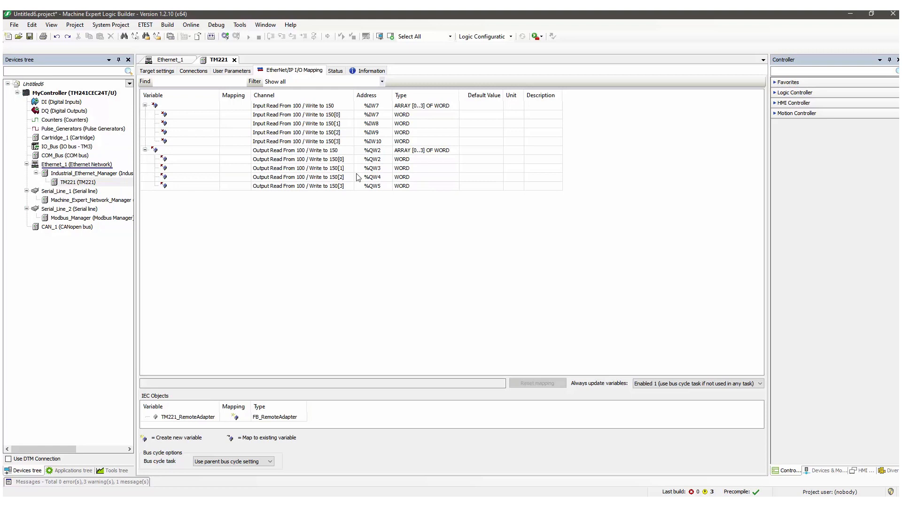
left_click(83, 93)
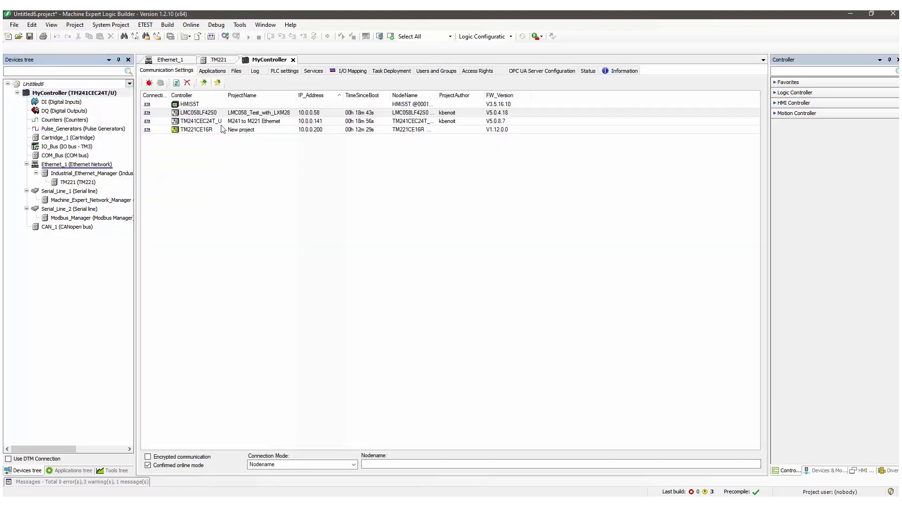
left_click(201, 122)
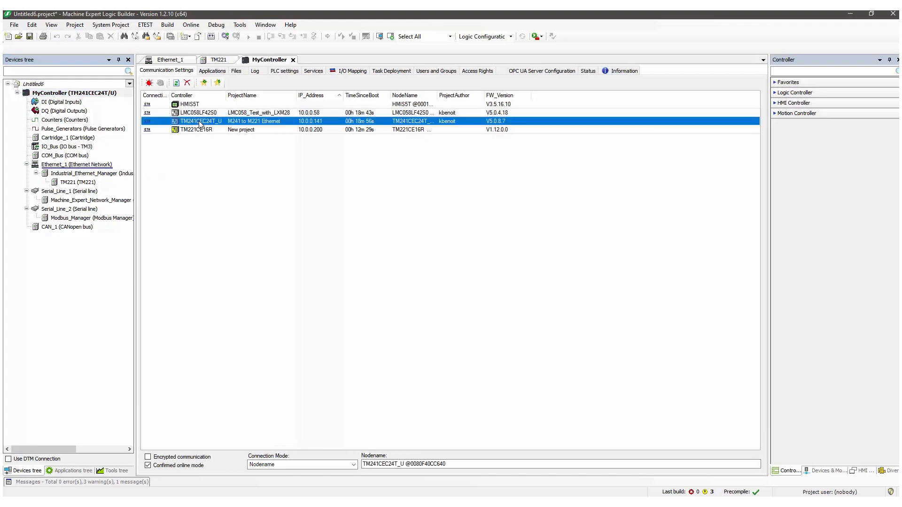
Log in to the TM241 controller with the device user name and password, and download the latest code to it
left_click(192, 27)
left_click(200, 36)
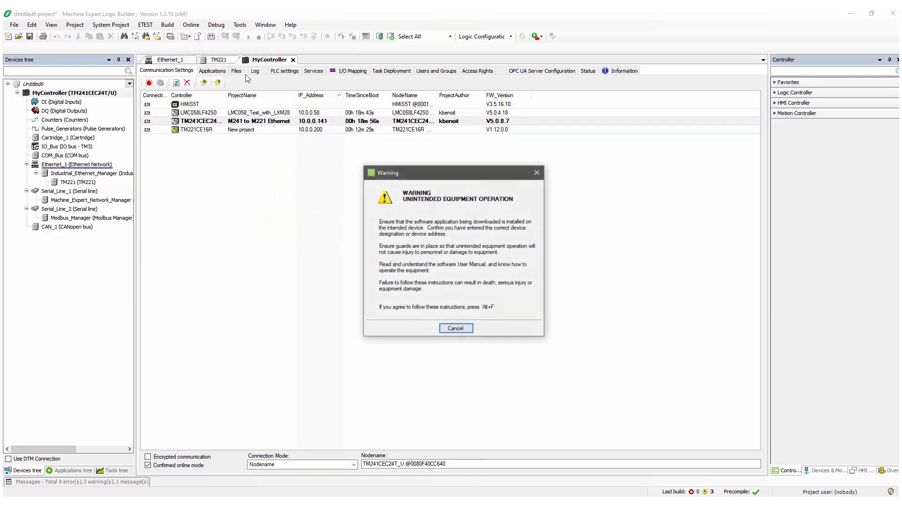
key("alt+f")
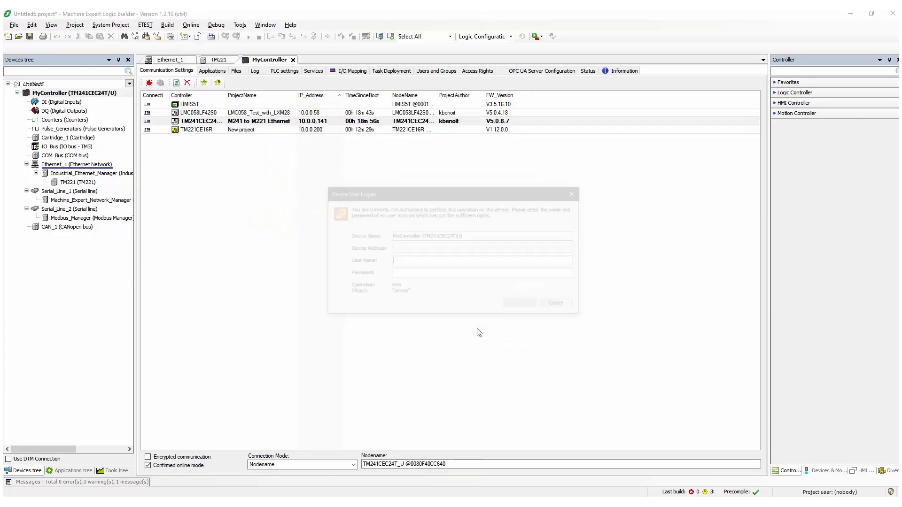
type("k")
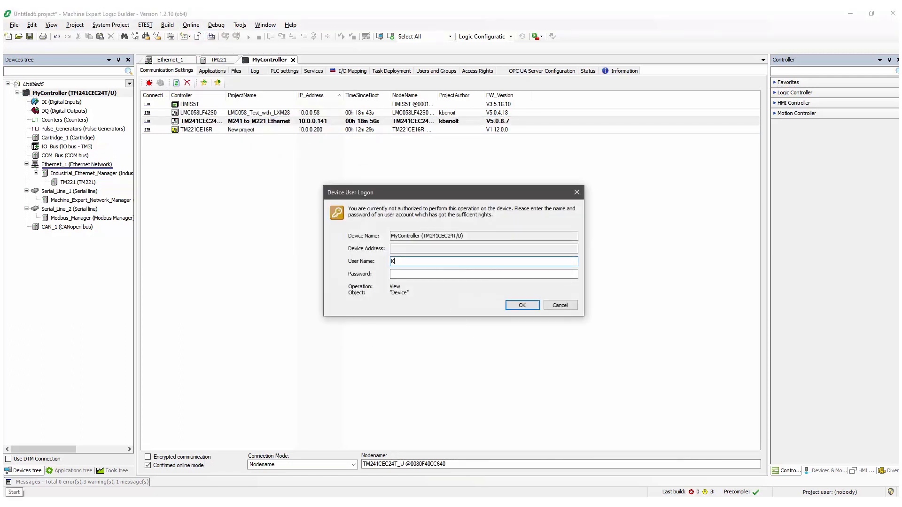
key("Tab")
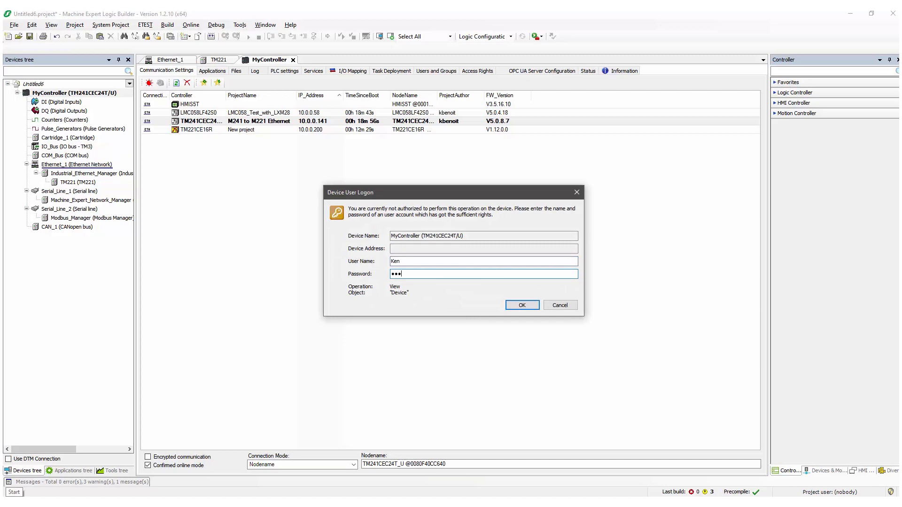
type("********")
left_click(520, 305)
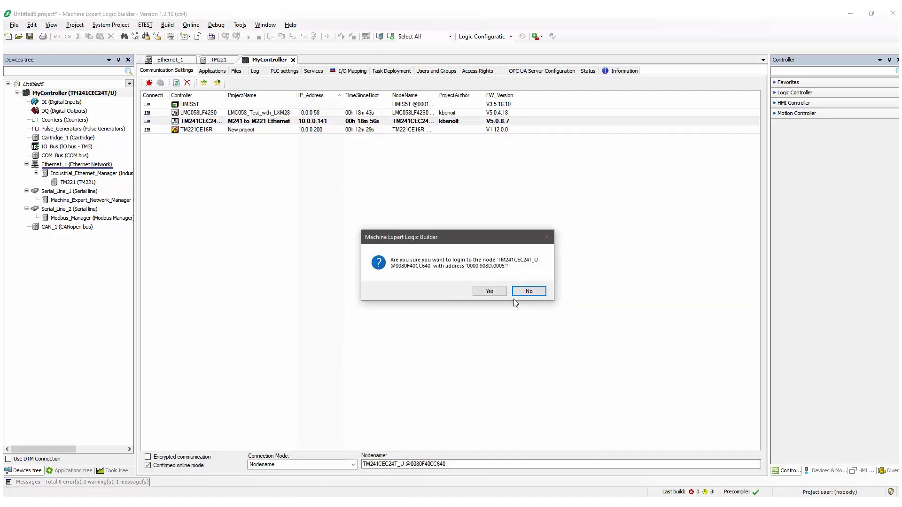
left_click(493, 292)
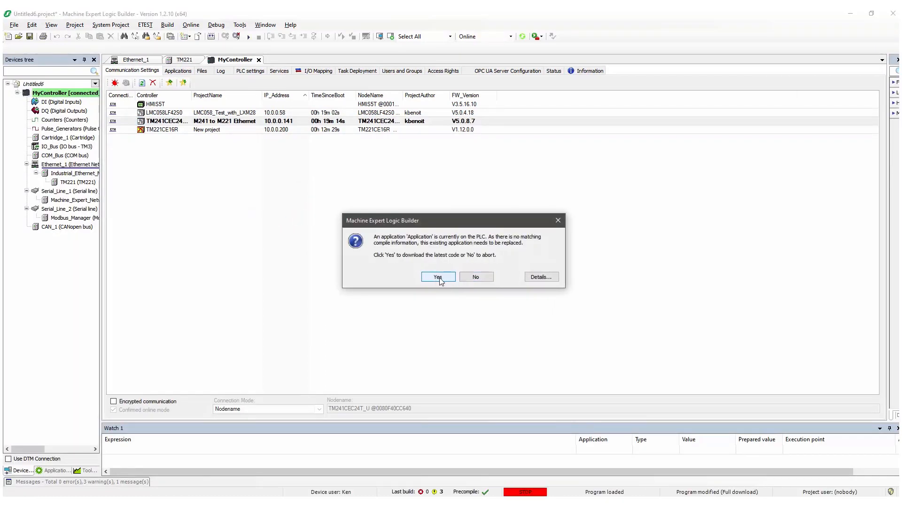
left_click(444, 280)
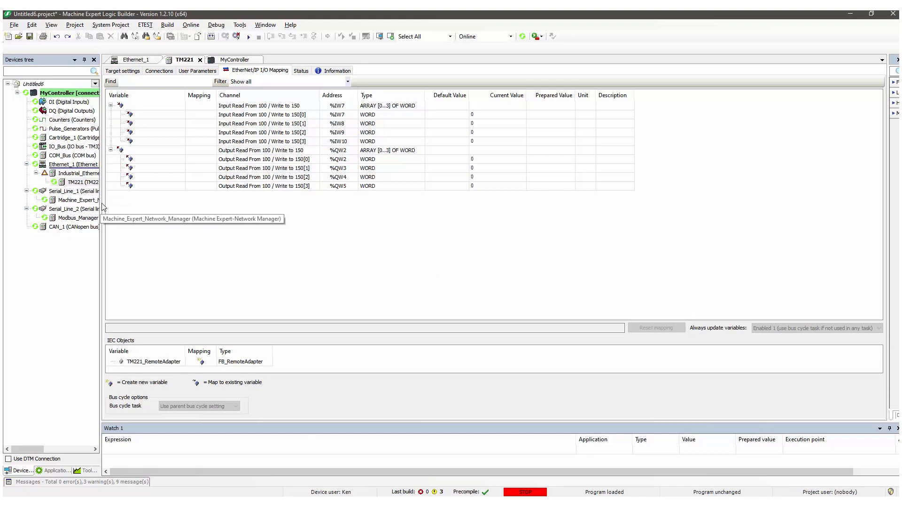
Widen the devices tree and start the application on the connected TM241 controller
left_click_drag(101, 203, 129, 203)
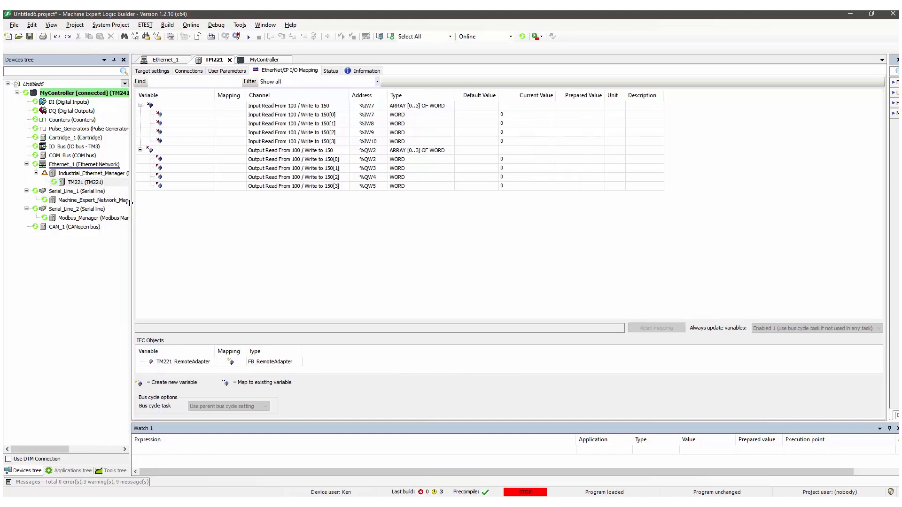
left_click(247, 38)
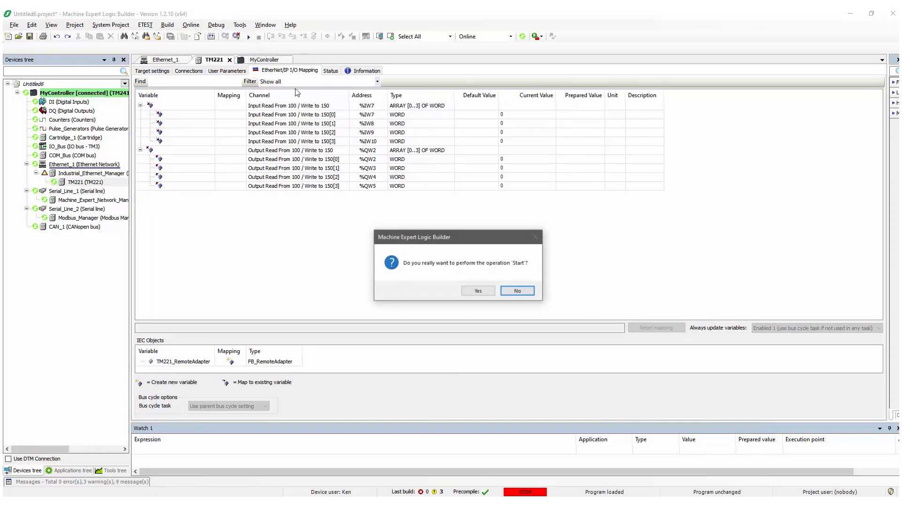
left_click(477, 295)
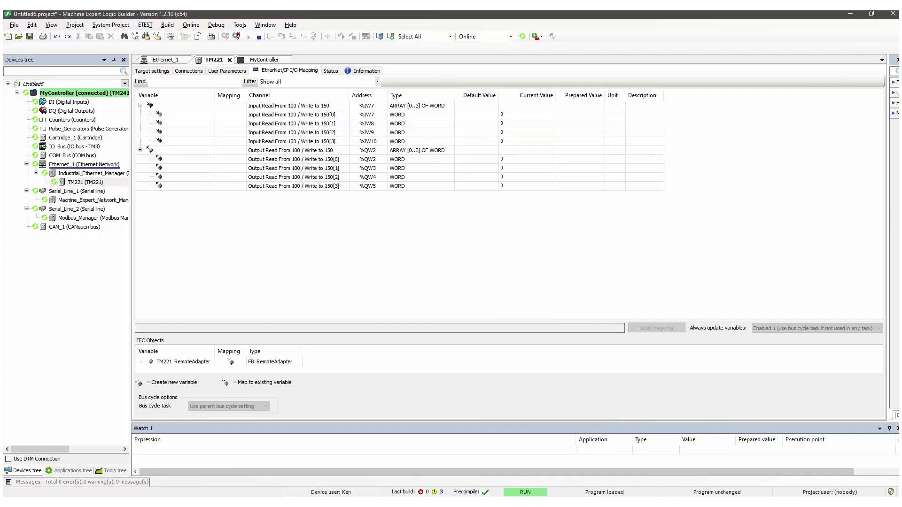
Switch to Machine Expert - Basic in the virtual machine and start the TM221CE16R controller
left_click(314, 502)
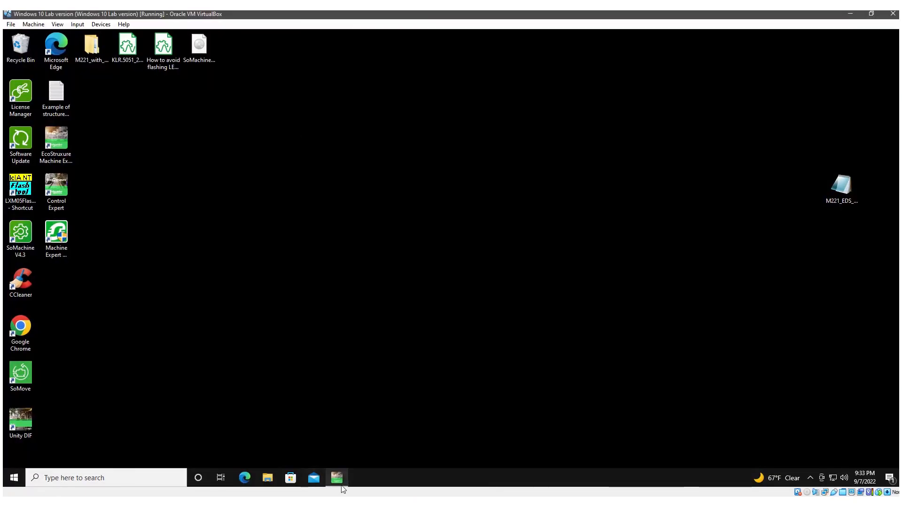
left_click(338, 480)
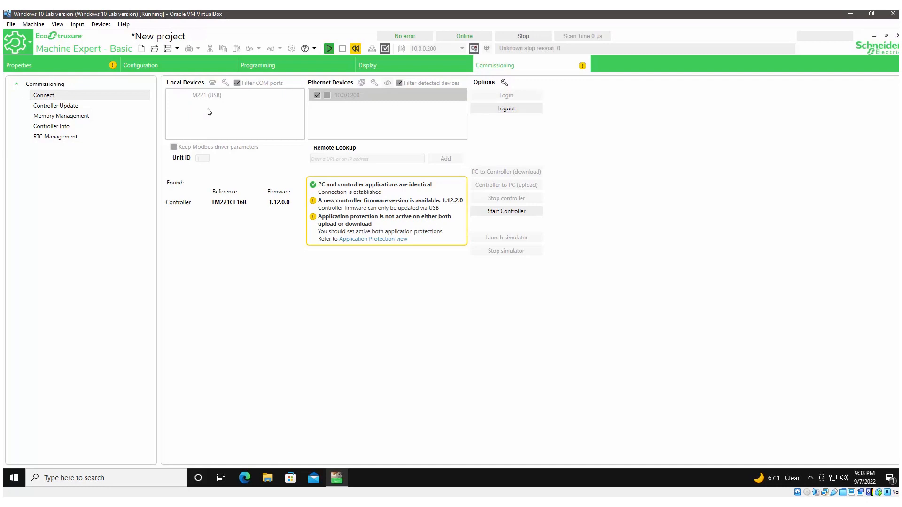
left_click(526, 215)
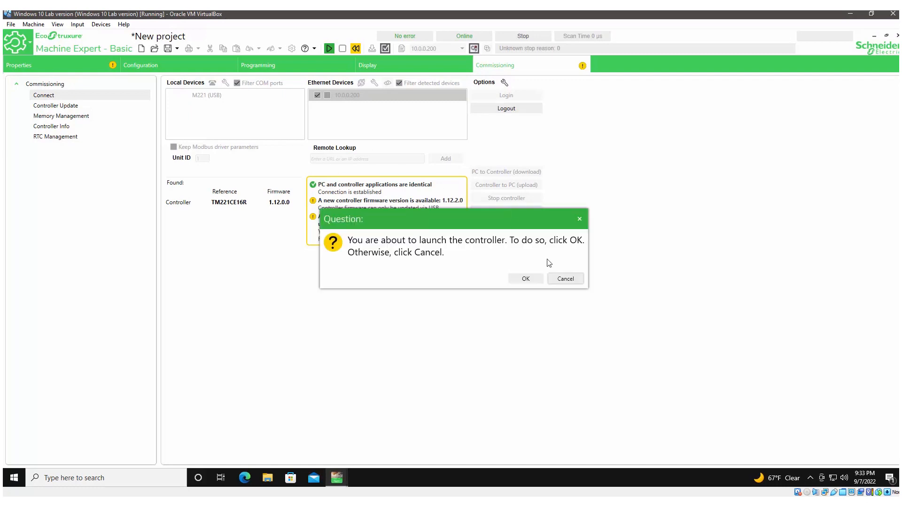
left_click(526, 279)
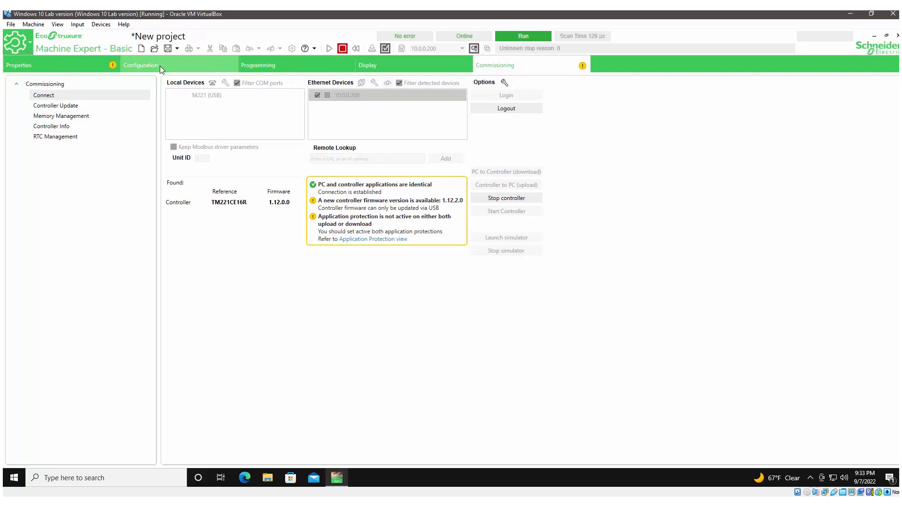
Add a new animation table to the TM221 project's programming tools
left_click(275, 67)
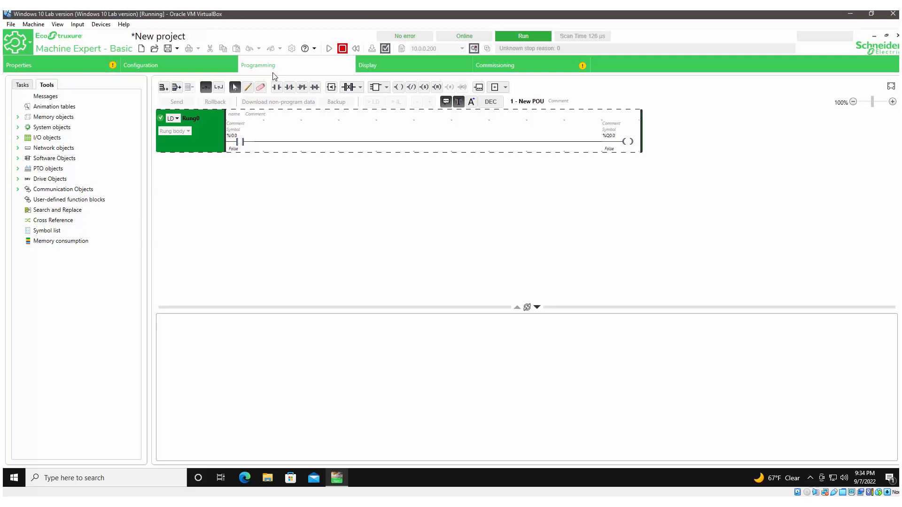
left_click(27, 88)
left_click(53, 88)
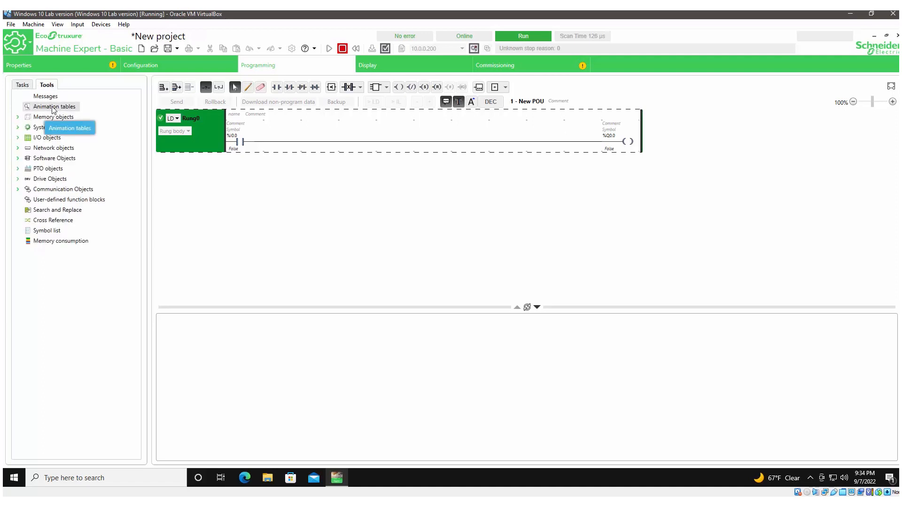
right_click(52, 109)
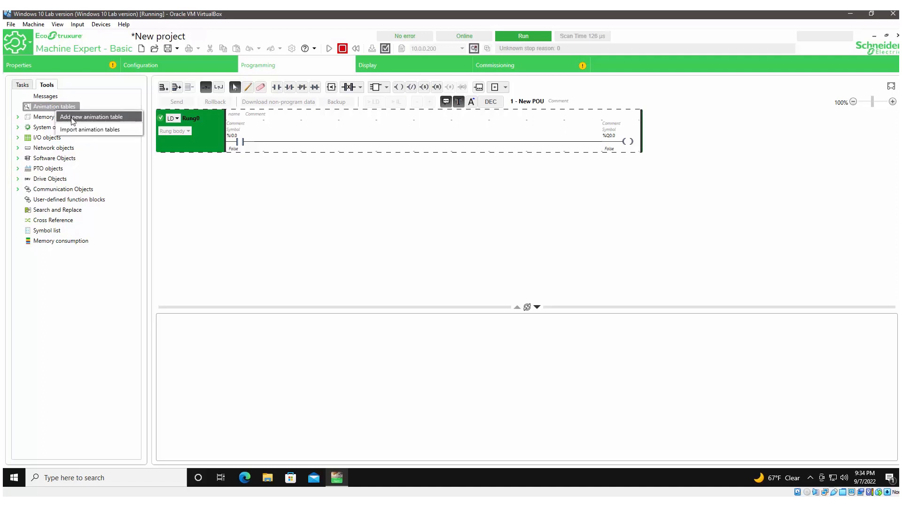
left_click(72, 118)
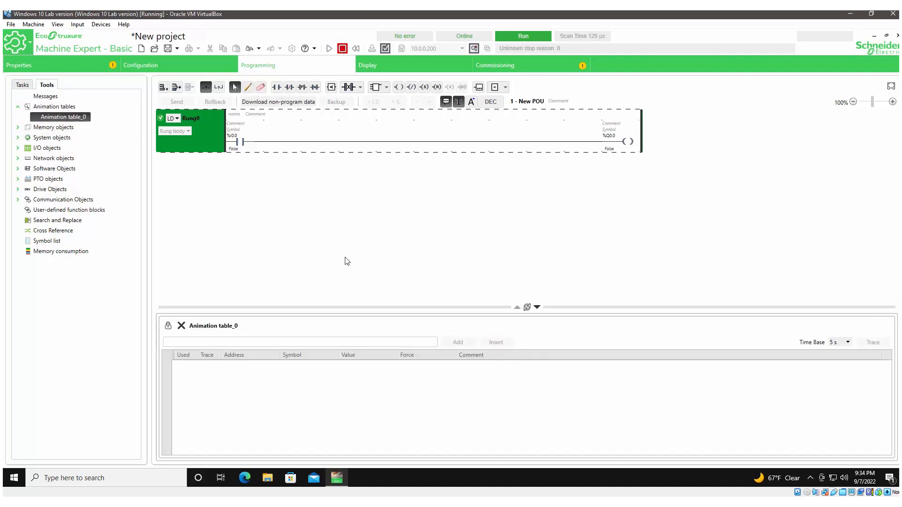
Check the addresses of the EtherNet/IP input and output assemblies, and add %QWE0 to Animation table_0
left_click(202, 342)
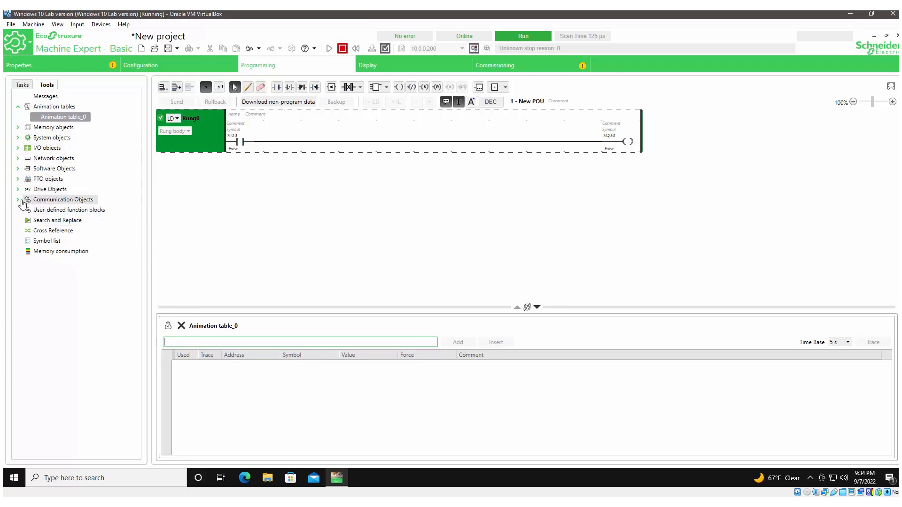
left_click(19, 159)
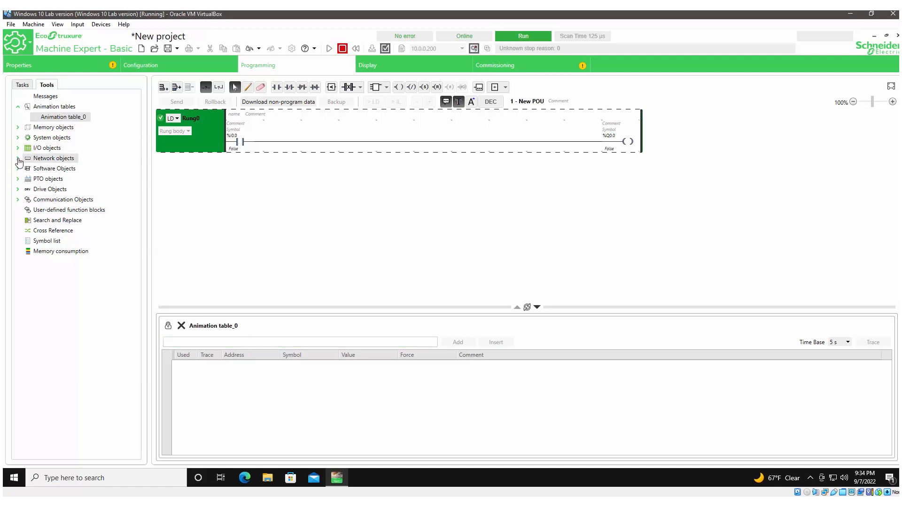
left_click(65, 171)
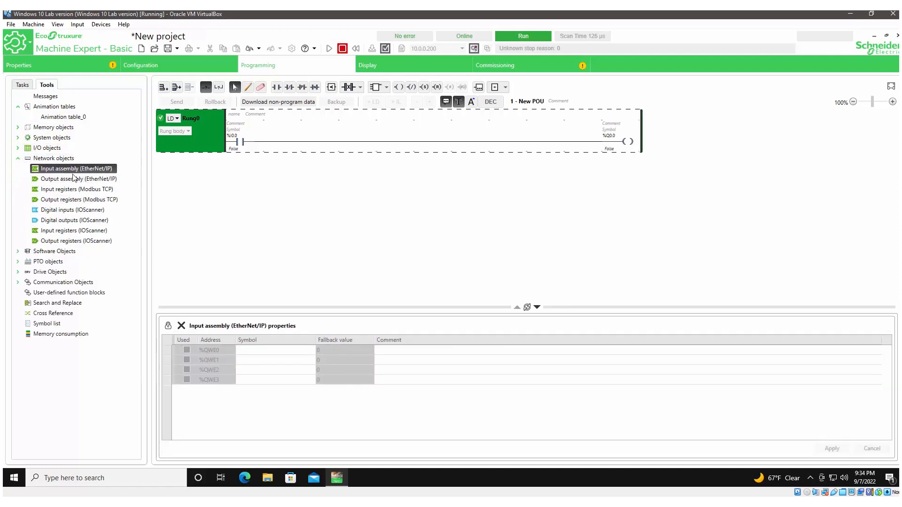
left_click(67, 183)
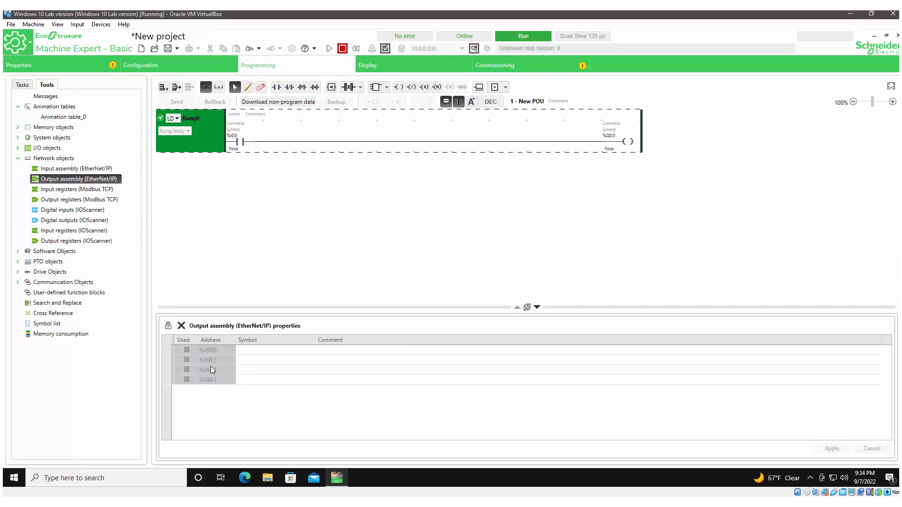
left_click(75, 167)
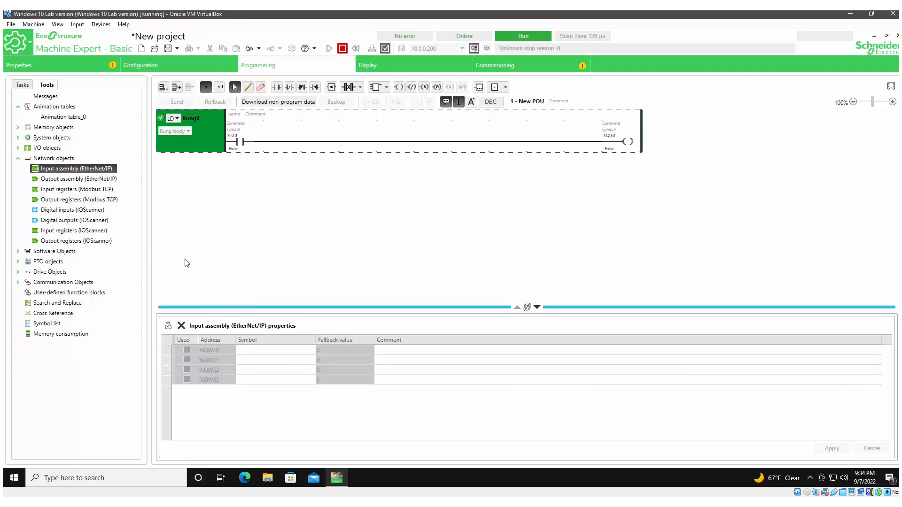
left_click(54, 116)
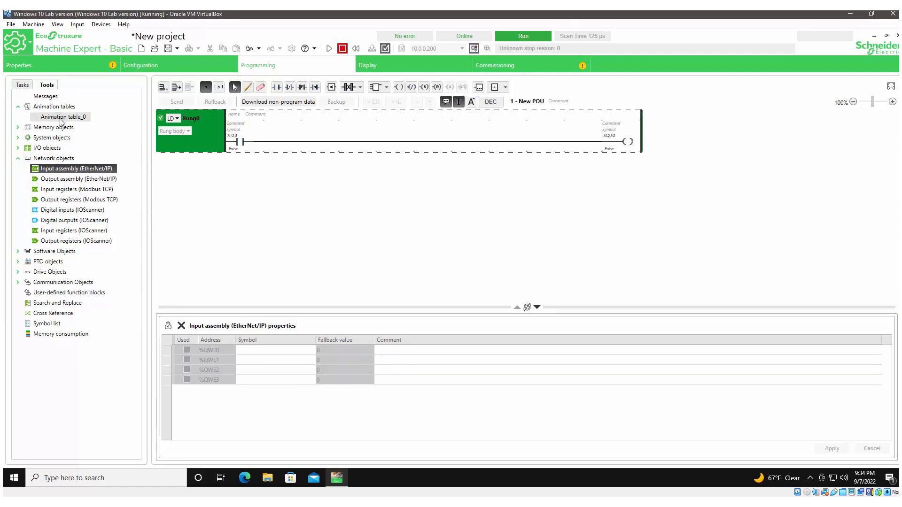
left_click(184, 345)
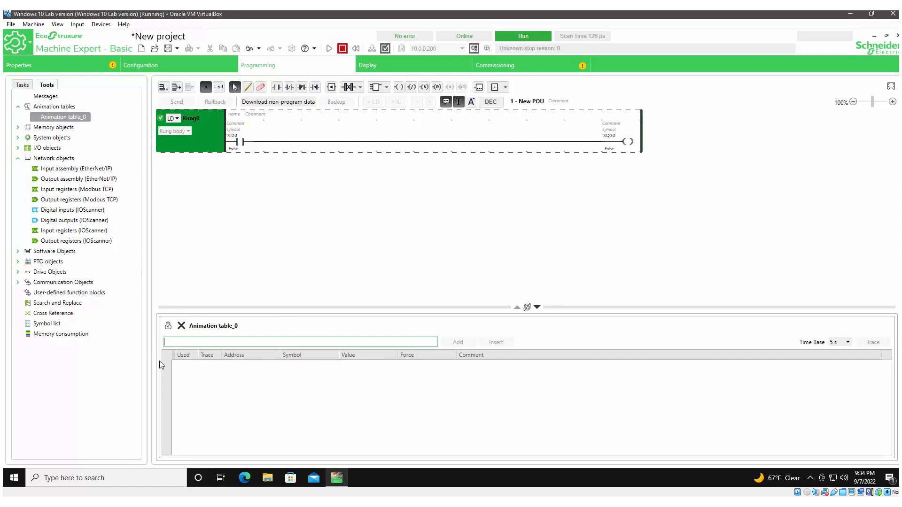
type("%qwe")
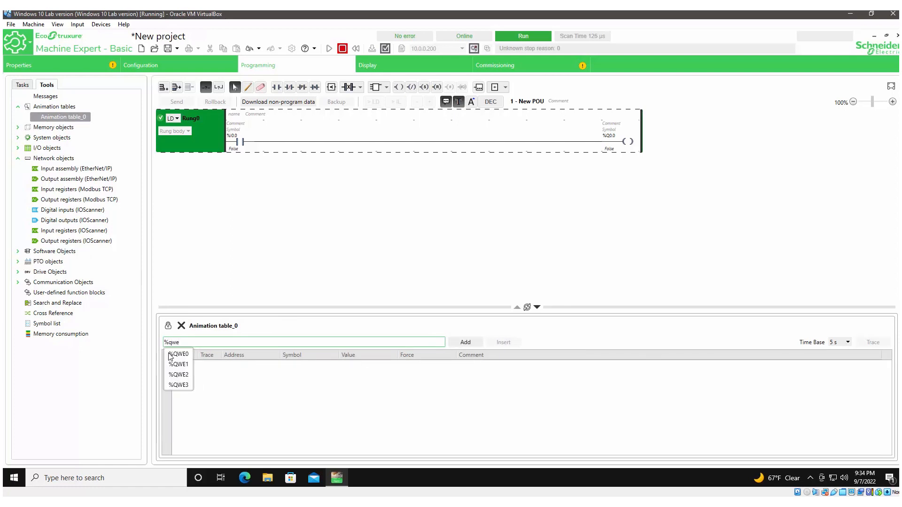
left_click(178, 354)
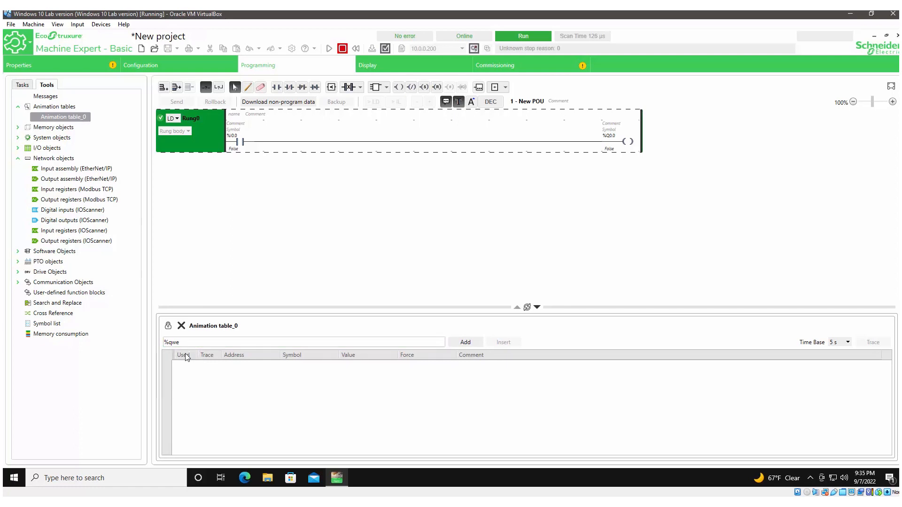
left_click(472, 344)
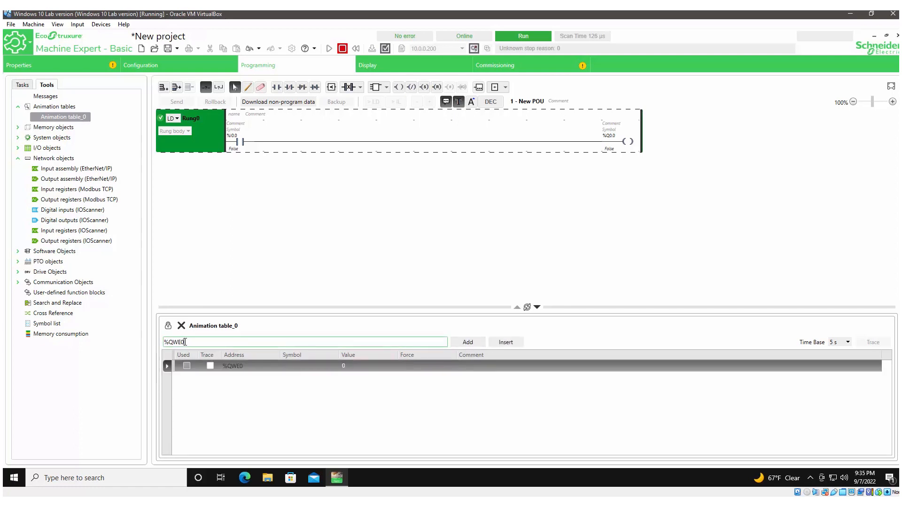
Add the EtherNet/IP input assembly words %QWE1, %QWE2 and %QWE3 to the animation table
key("BackSpace")
type("1")
left_click(186, 356)
left_click(466, 343)
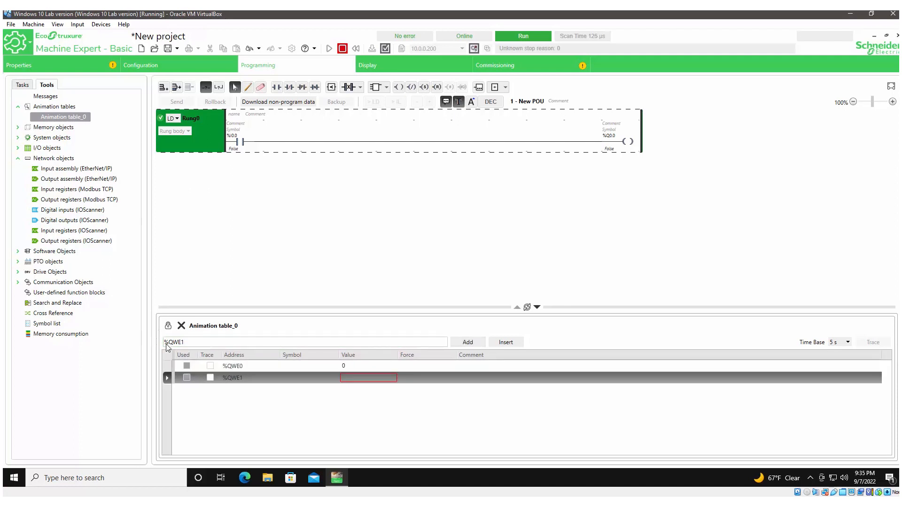
left_click(182, 340)
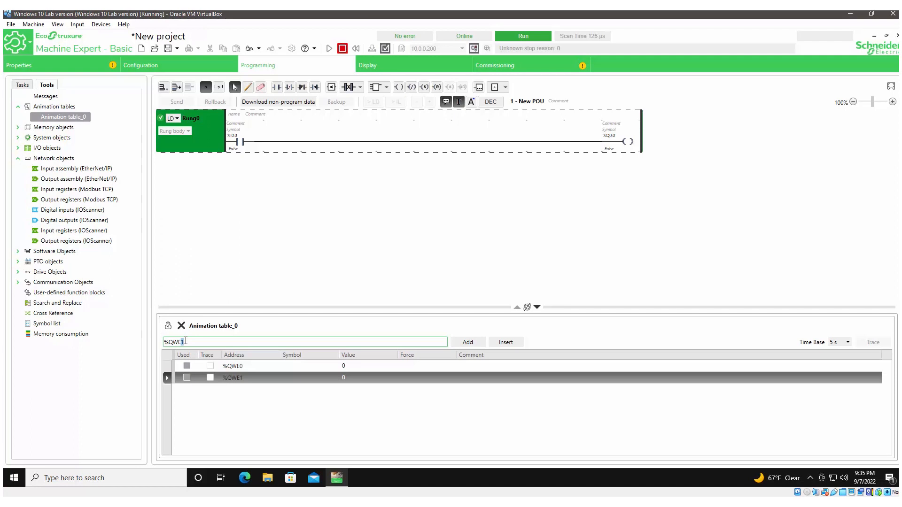
type("2")
left_click(468, 342)
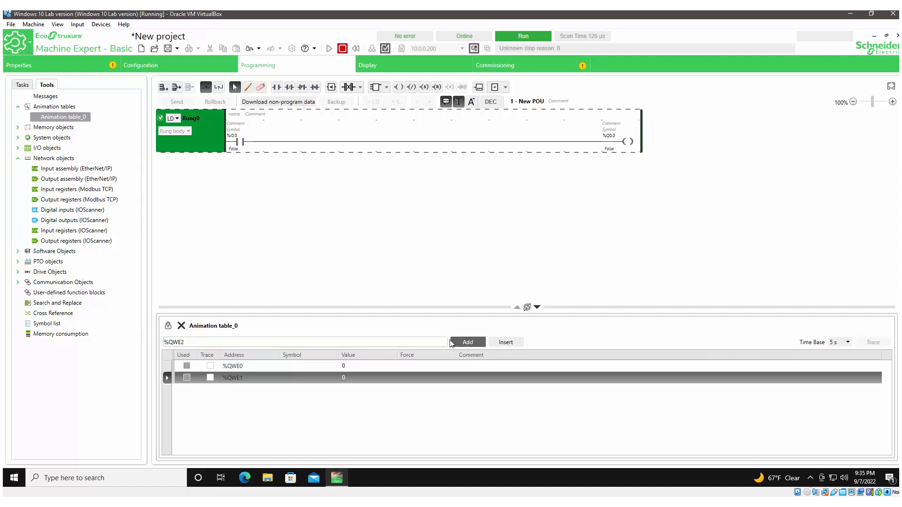
left_click(183, 343)
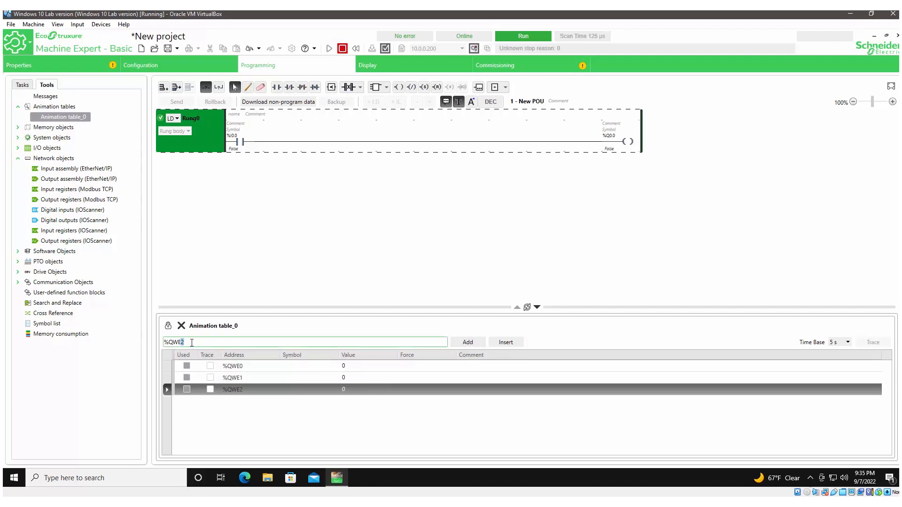
type("3")
left_click(465, 342)
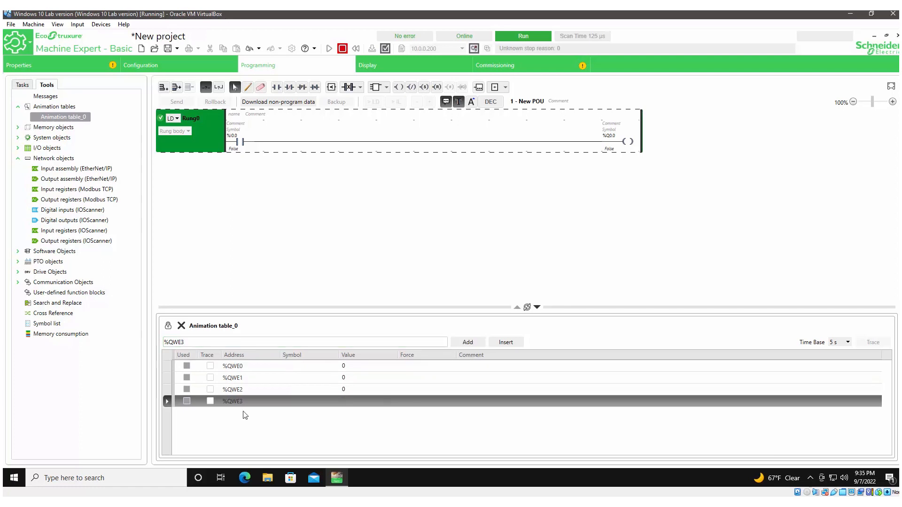
Add the EtherNet/IP output assembly words %IWE0 and %IWE1 to the animation table
left_click(172, 342)
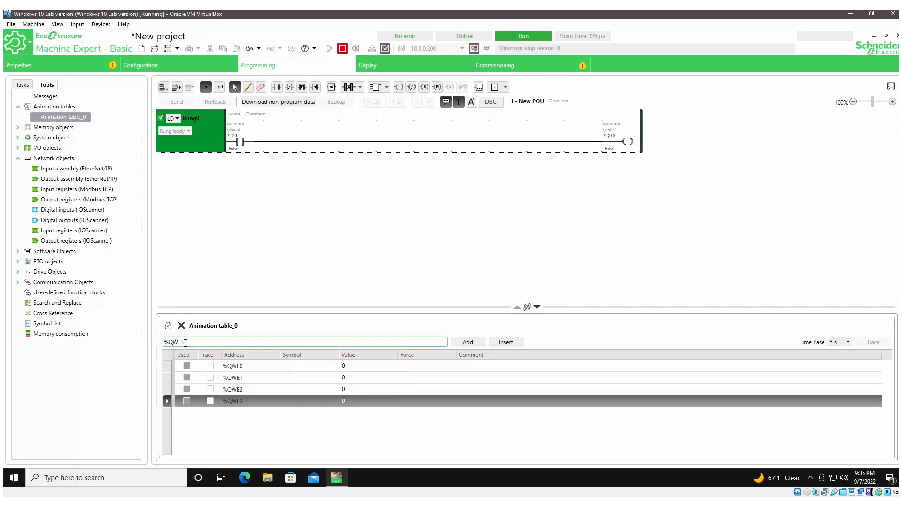
left_click_drag(186, 343, 173, 342)
type("IWe")
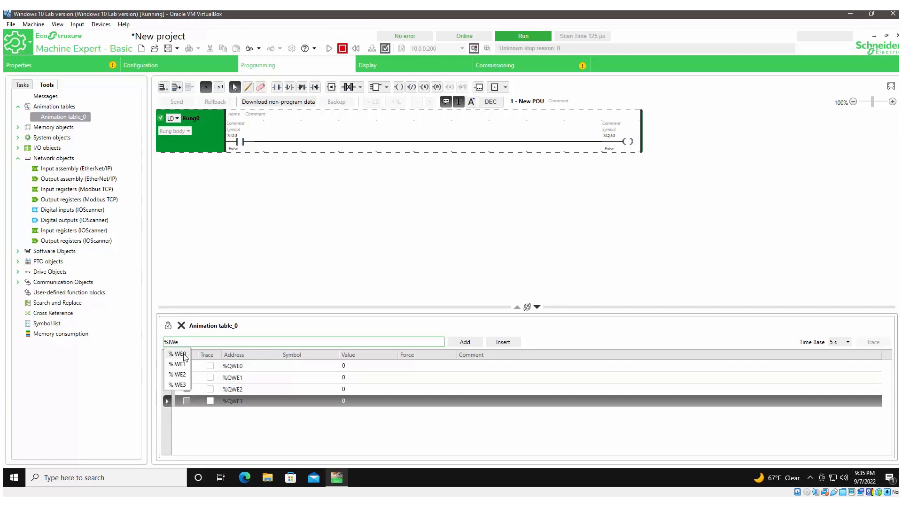
left_click(177, 354)
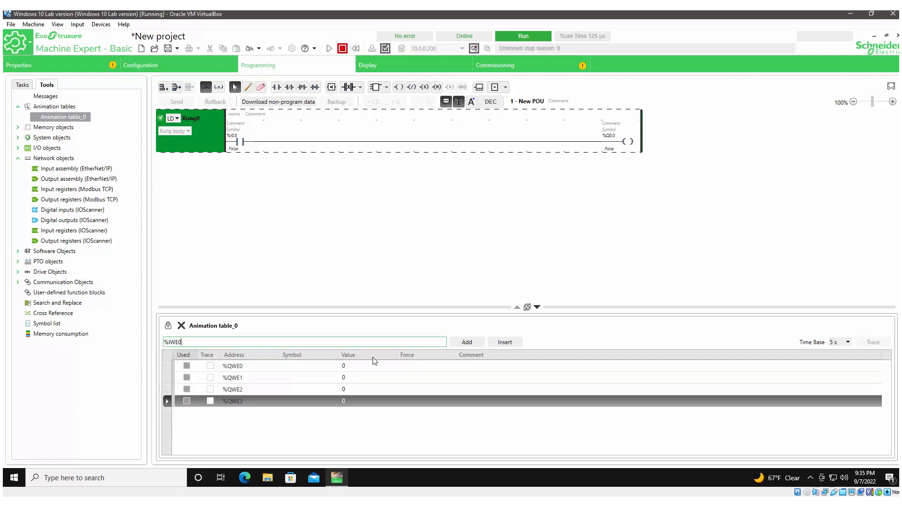
left_click(466, 343)
left_click(181, 342)
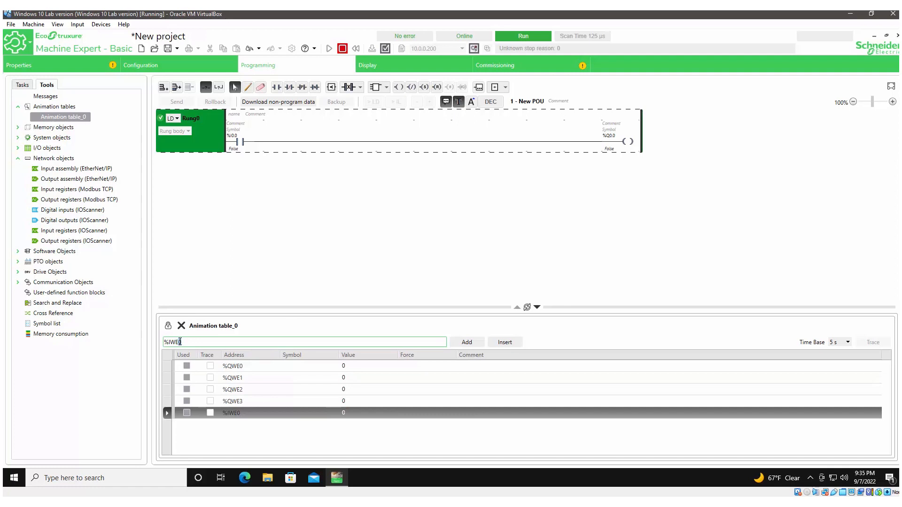
key("BackSpace")
type("1")
left_click(470, 344)
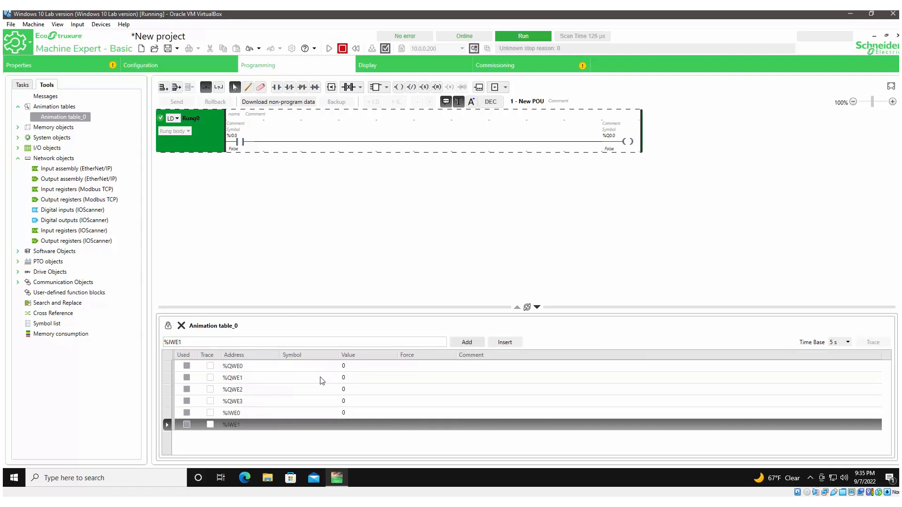
Add the remaining output assembly words %IWE2 and %IWE3 to the animation table
left_click(181, 342)
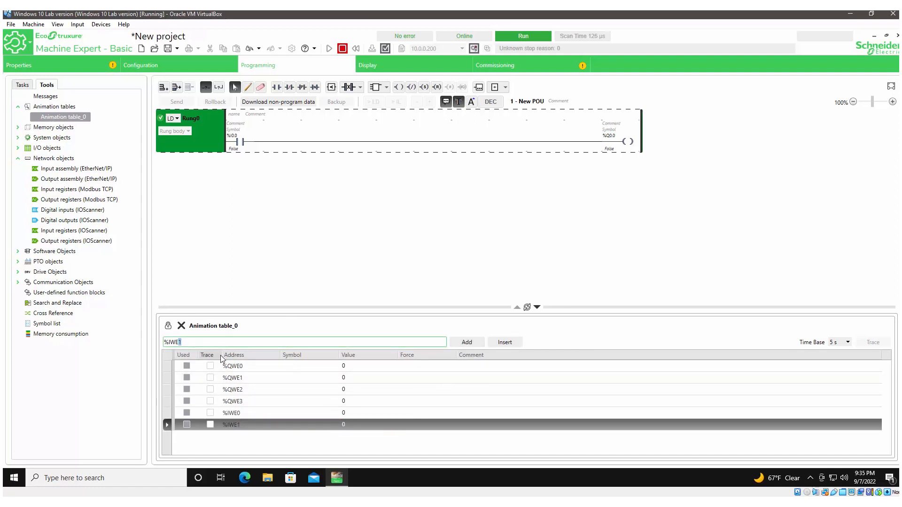
type("2")
left_click(464, 342)
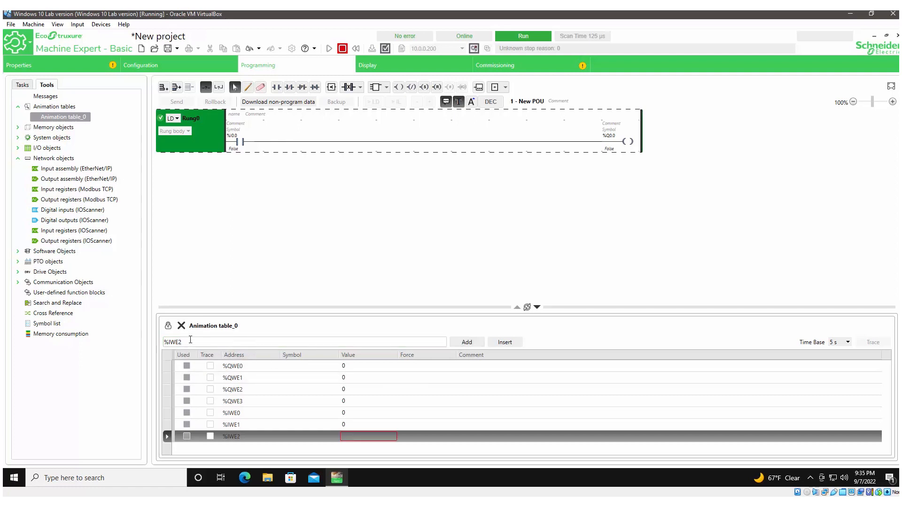
left_click_drag(179, 343, 183, 343)
type("3")
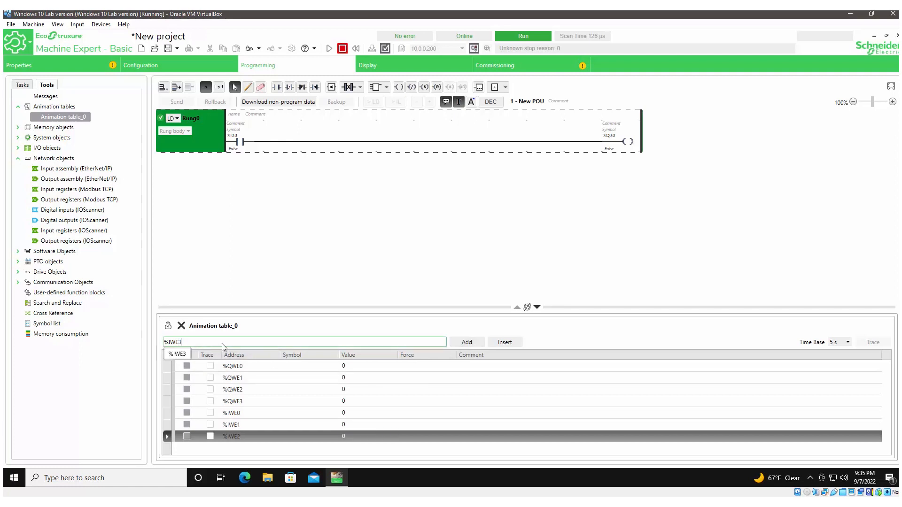
left_click(459, 343)
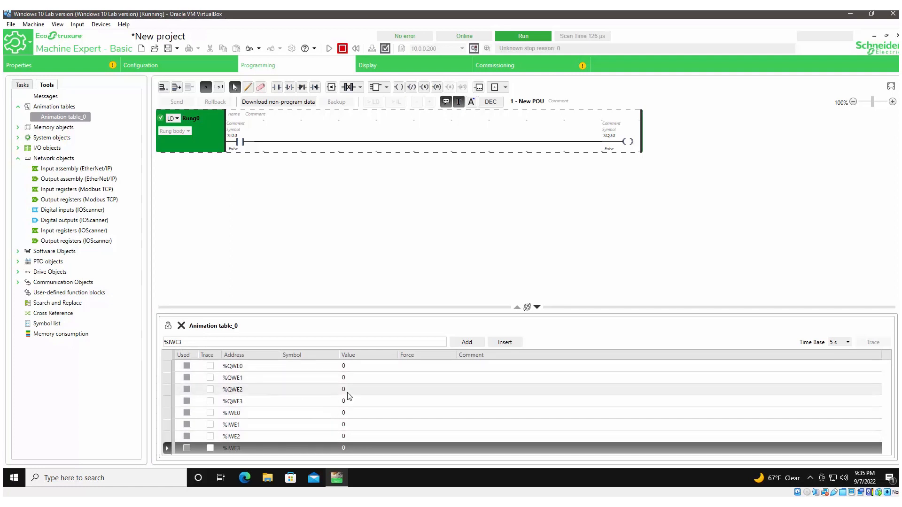
Switch to Machine Expert Logic Builder and prepare the values 123, 567 and 987 for TM221 output words [0], [1] and [3]
mouse_move(360, 477)
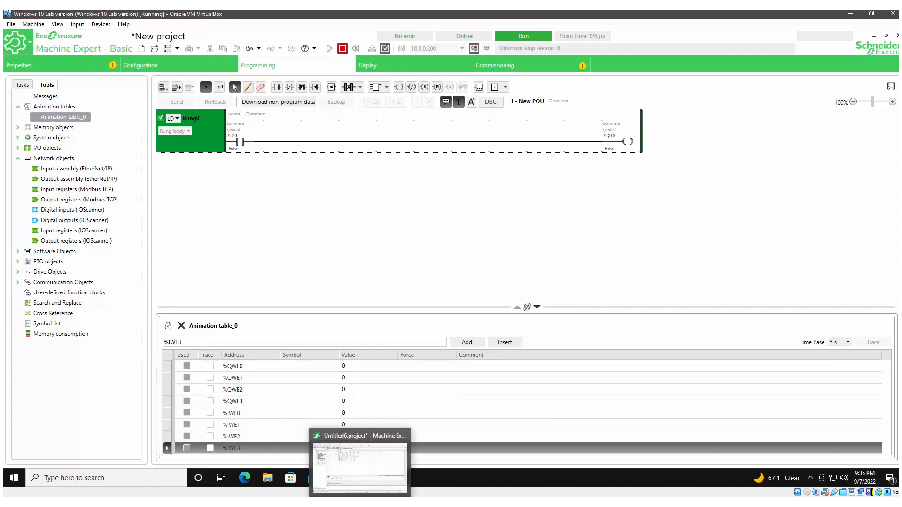
left_click(360, 463)
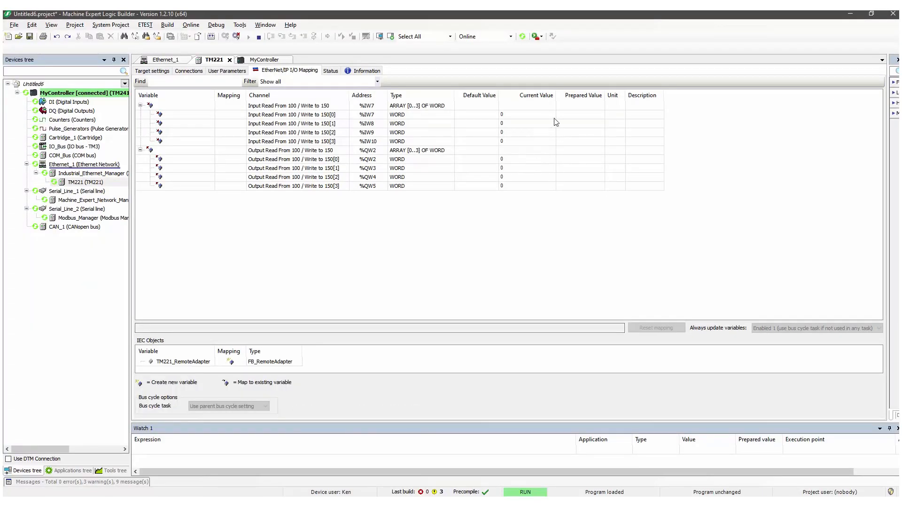
double_click(575, 162)
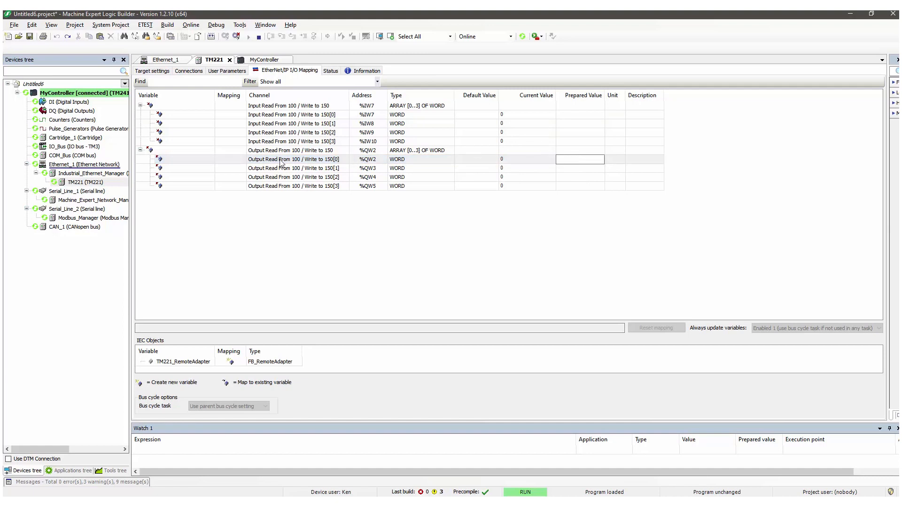
left_click(594, 169)
left_click(586, 169)
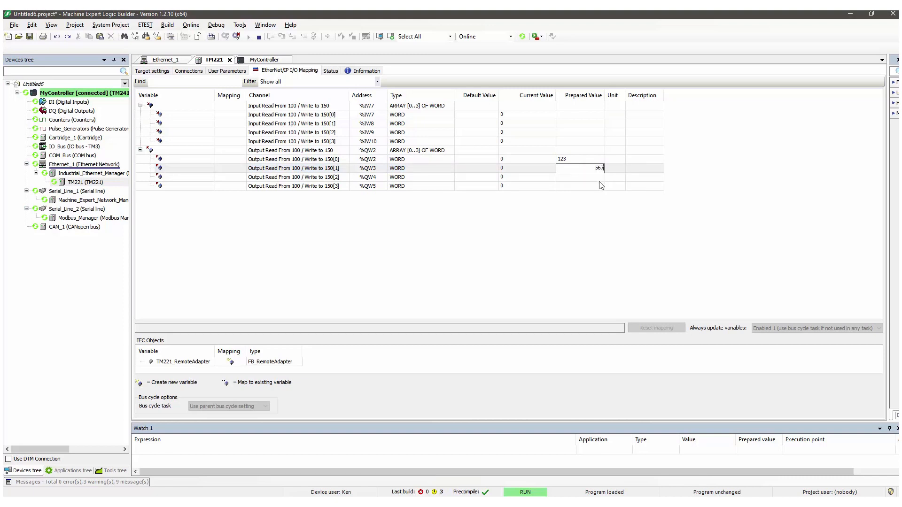
left_click(599, 186)
left_click(596, 186)
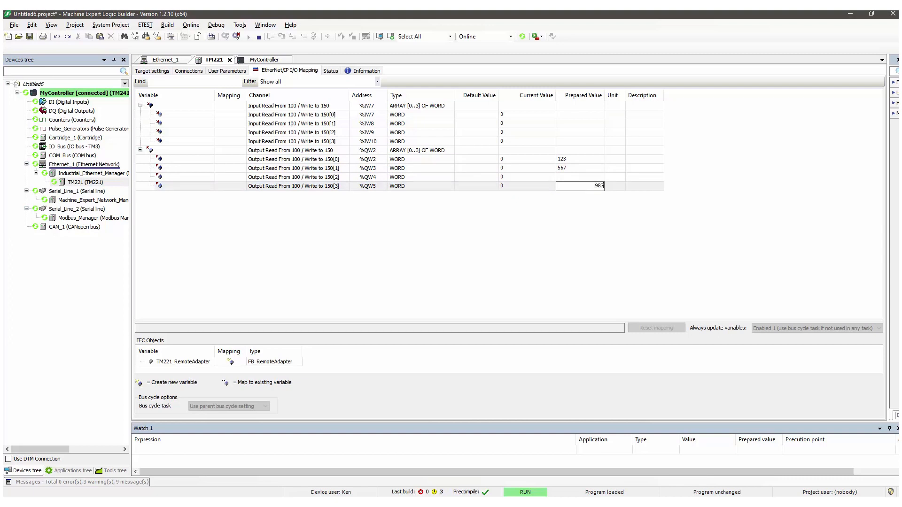
key("Return")
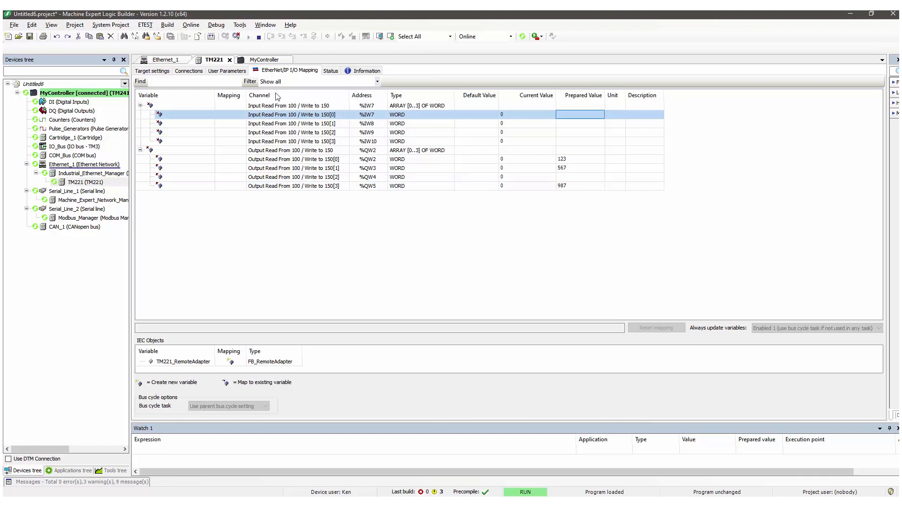
Write the prepared output word values to the controller, and switch to Machine Expert - Basic to check the %IWE words in the animation table
left_click(217, 25)
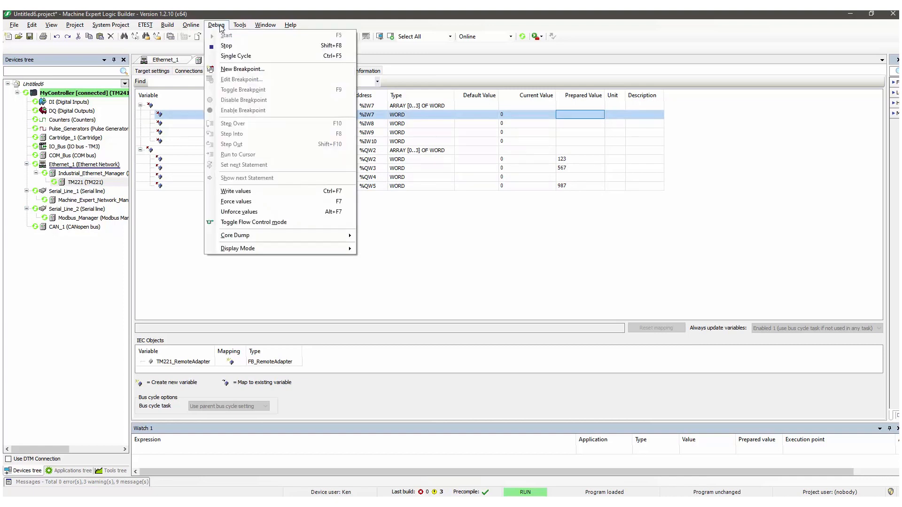
left_click(236, 191)
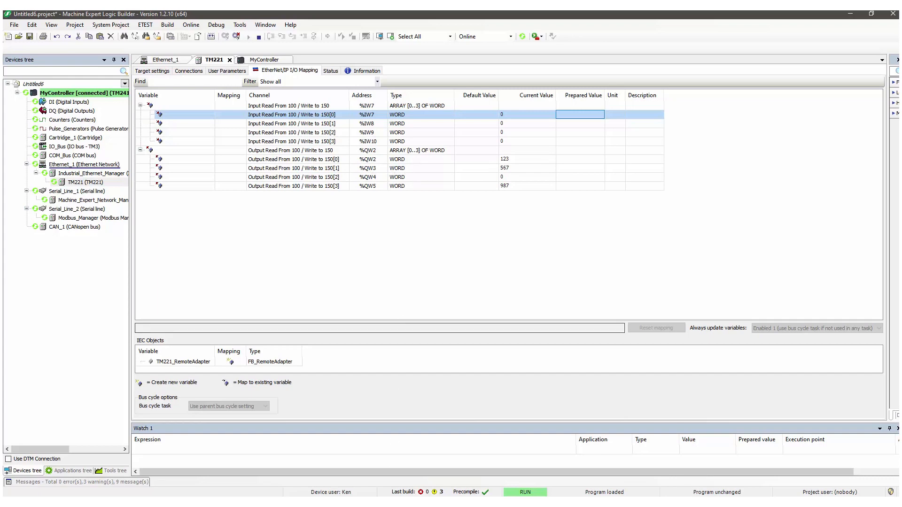
key("alt+Tab")
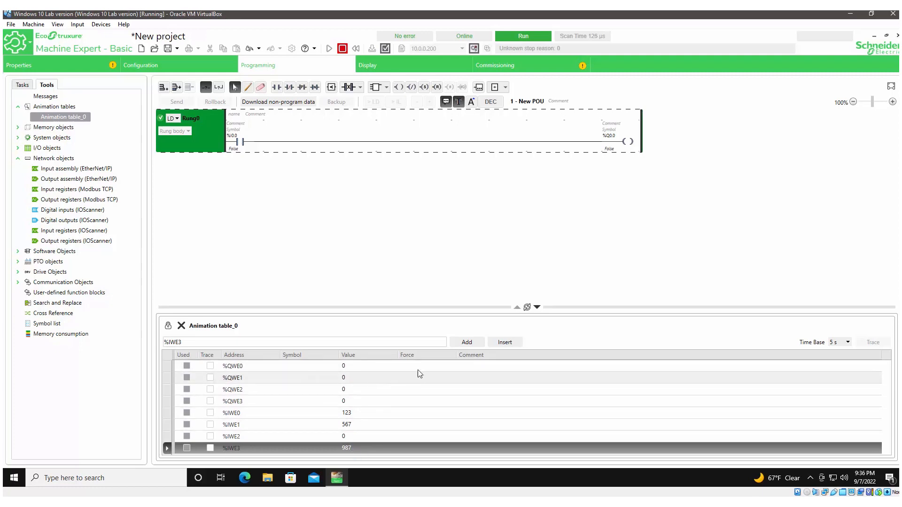
Set the value of %QWE0 to 432 and %QWE1 to 765 in the animation table
double_click(352, 367)
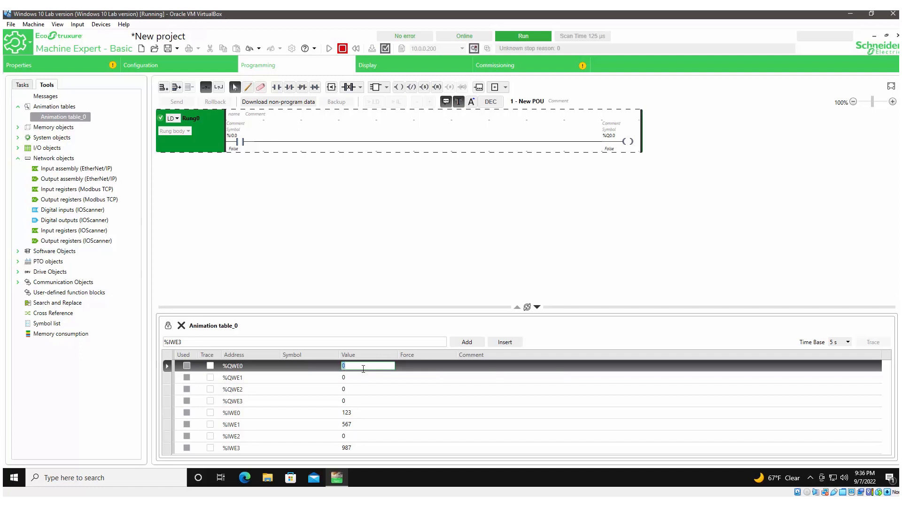
left_click(361, 379)
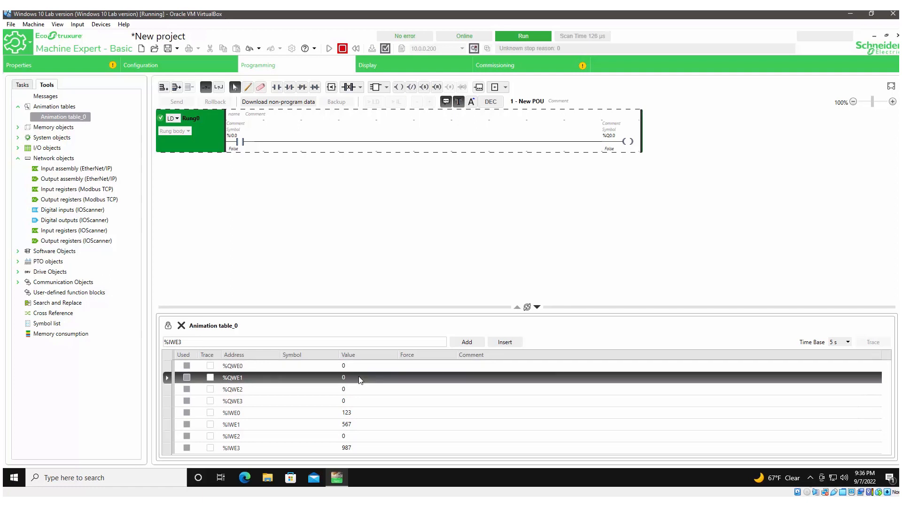
left_click(353, 365)
left_click(353, 365)
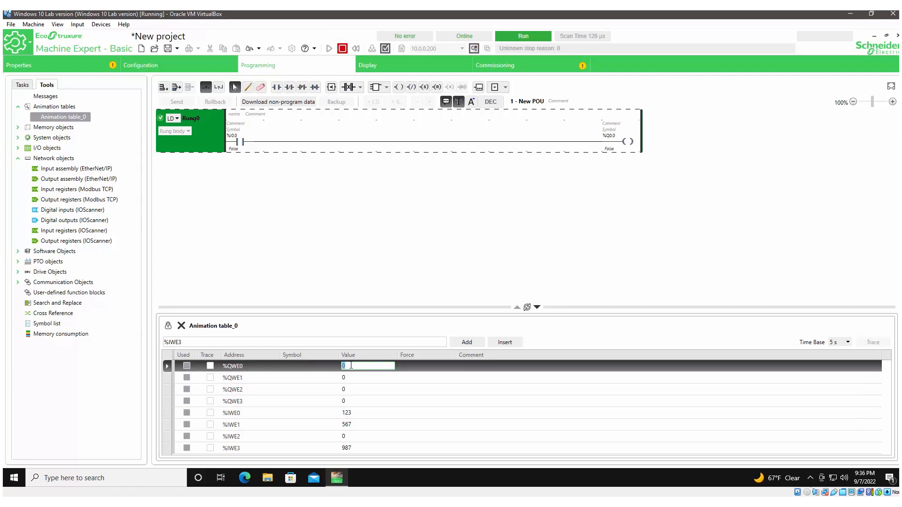
type("432")
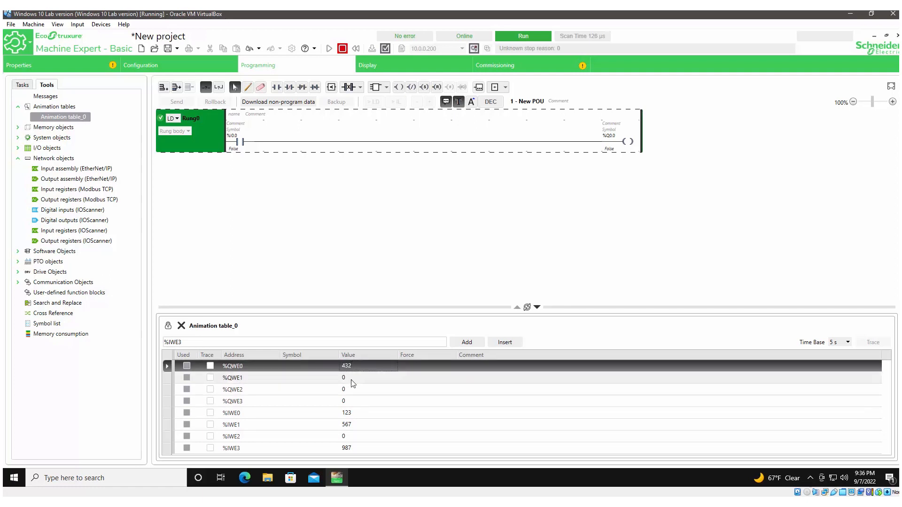
double_click(352, 379)
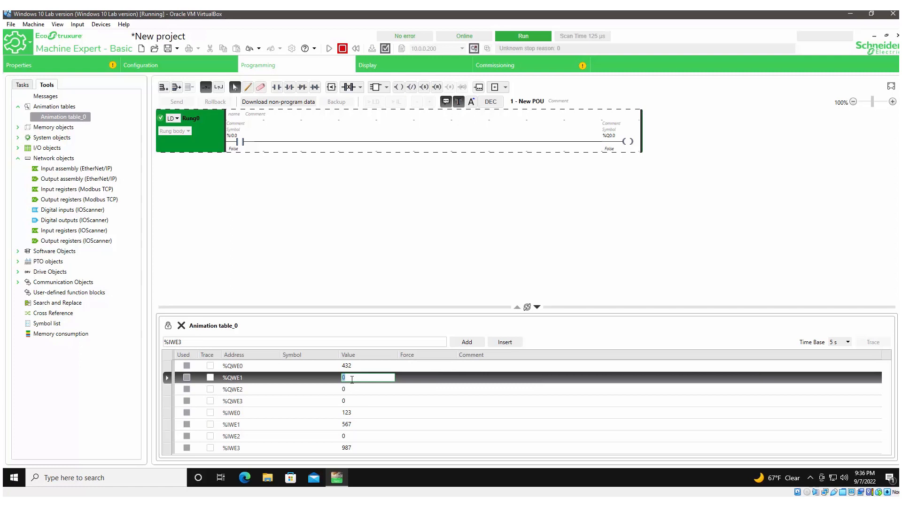
type("765")
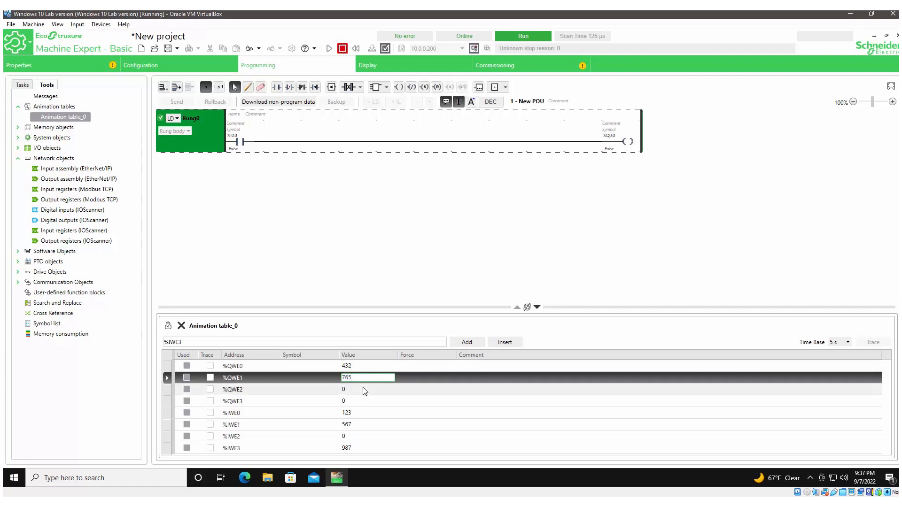
key("Return")
Set the value of %QWE2 to 987 and %QWE3 to 246 in the animation table
double_click(352, 389)
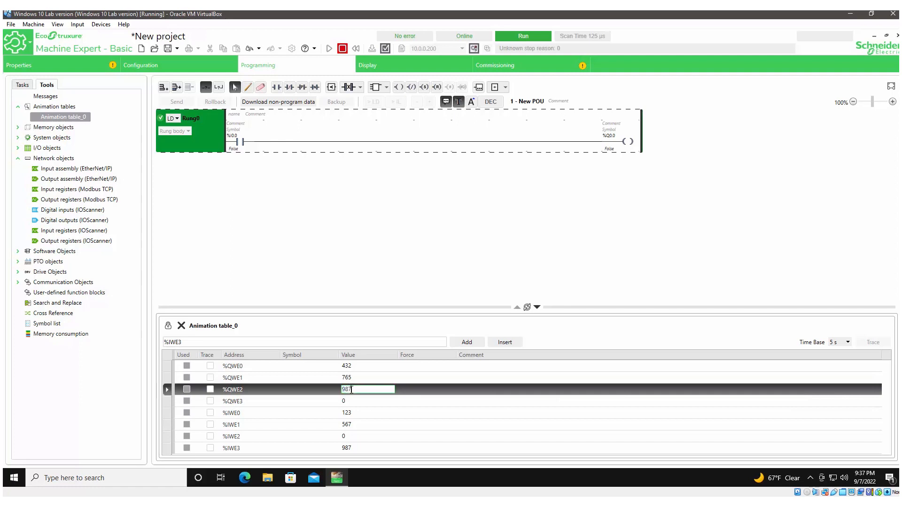
type("987")
key("Return")
double_click(348, 401)
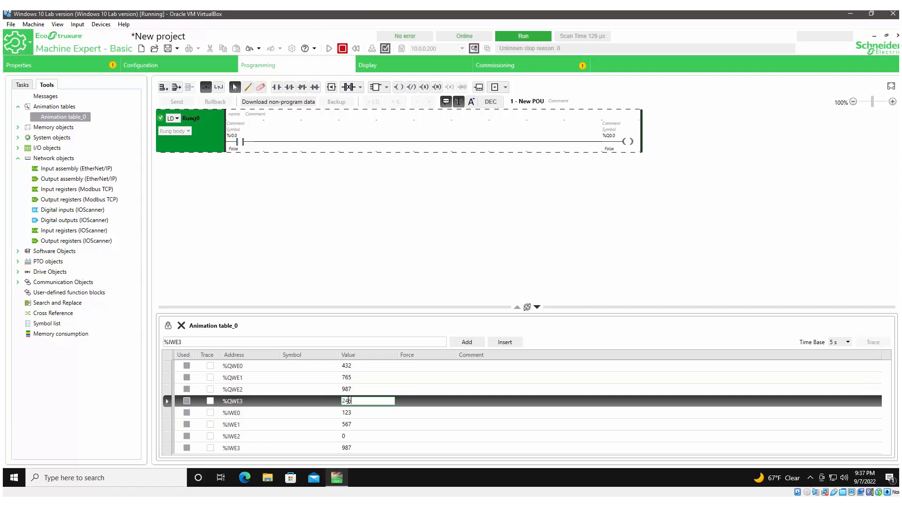
type("246")
key("Return")
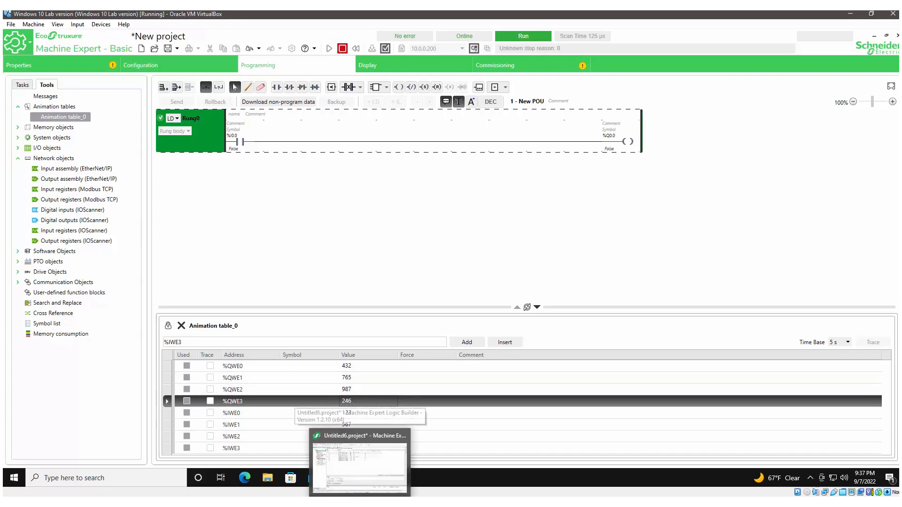
Switch to Machine Expert Logic Builder to check the TM221 input words' current values, and log out from the controller
left_click(360, 504)
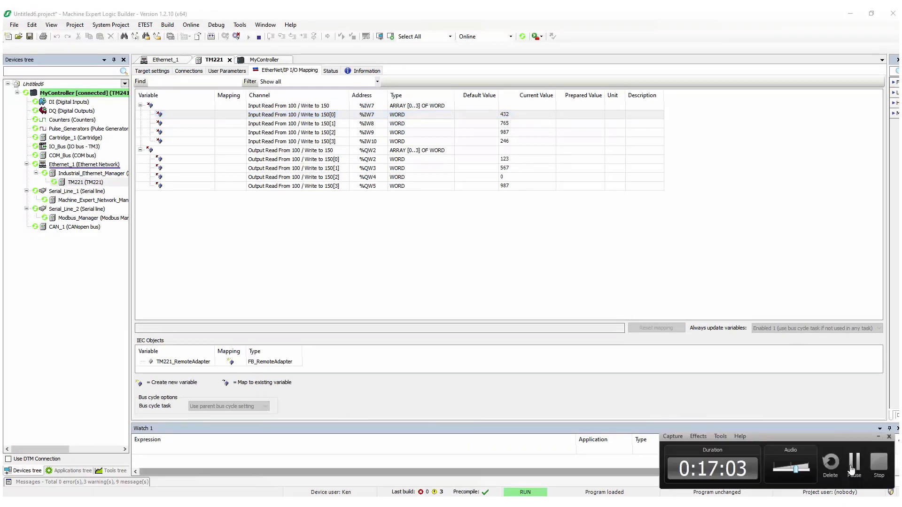
left_click(856, 464)
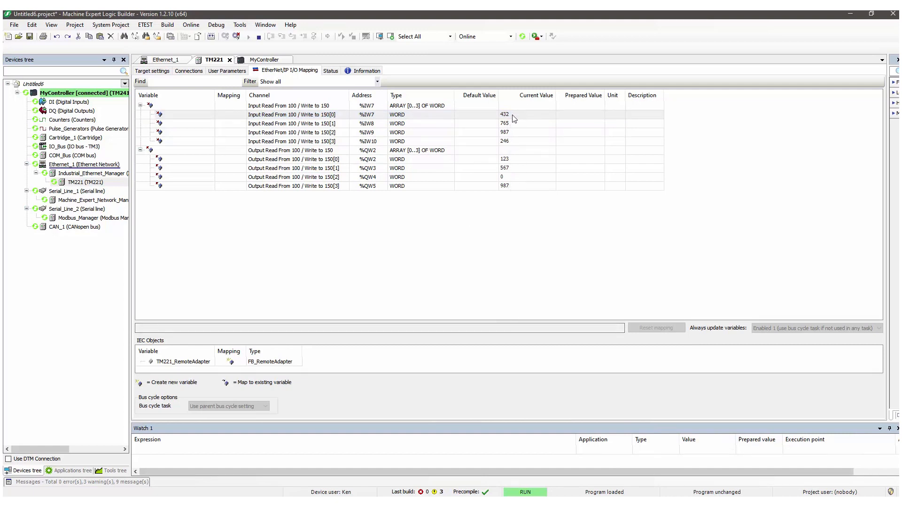
left_click(197, 26)
left_click(205, 45)
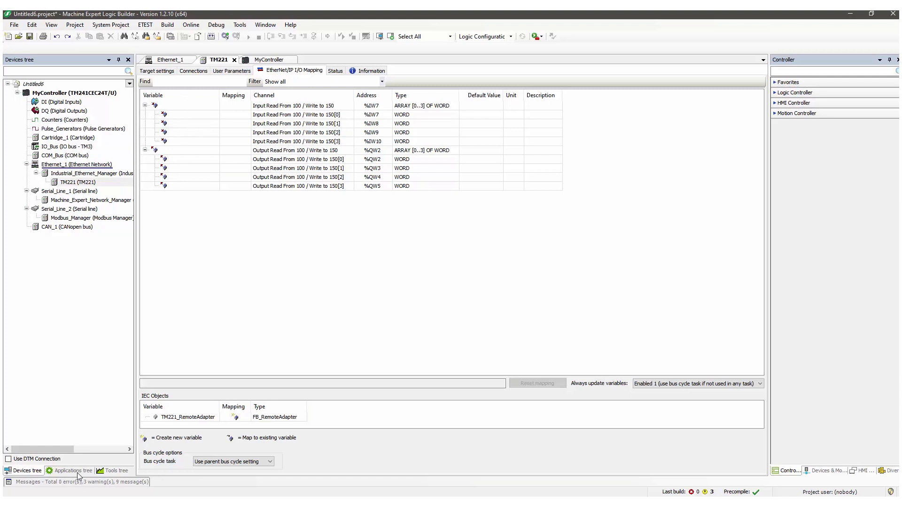
Open the application's global variable list GVL for editing
left_click(116, 471)
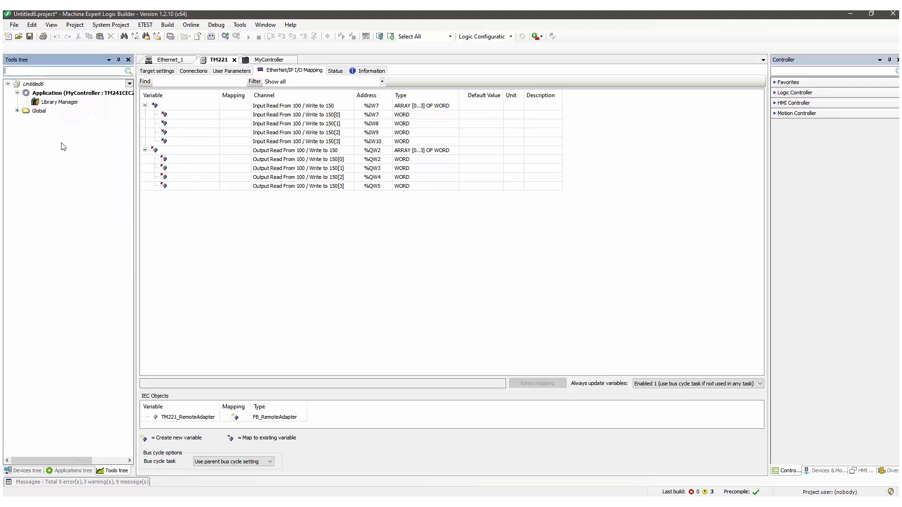
left_click(71, 471)
left_click(46, 102)
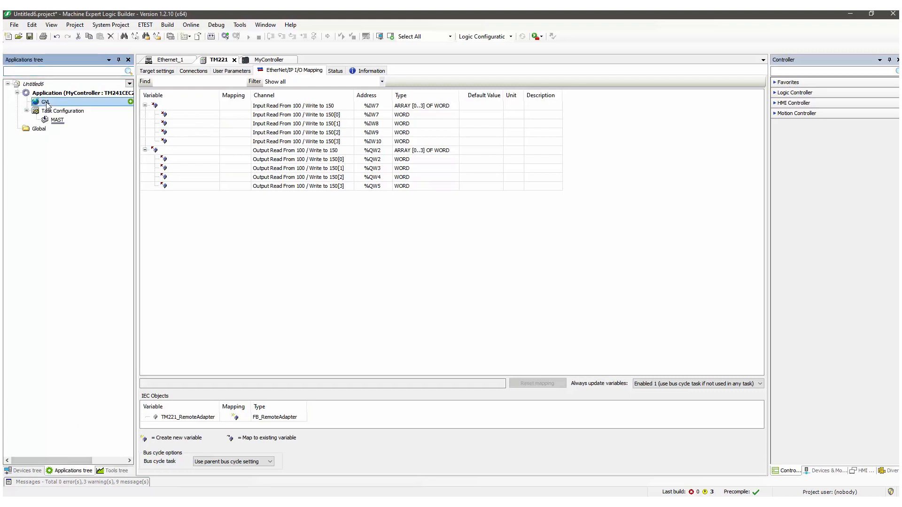
double_click(45, 102)
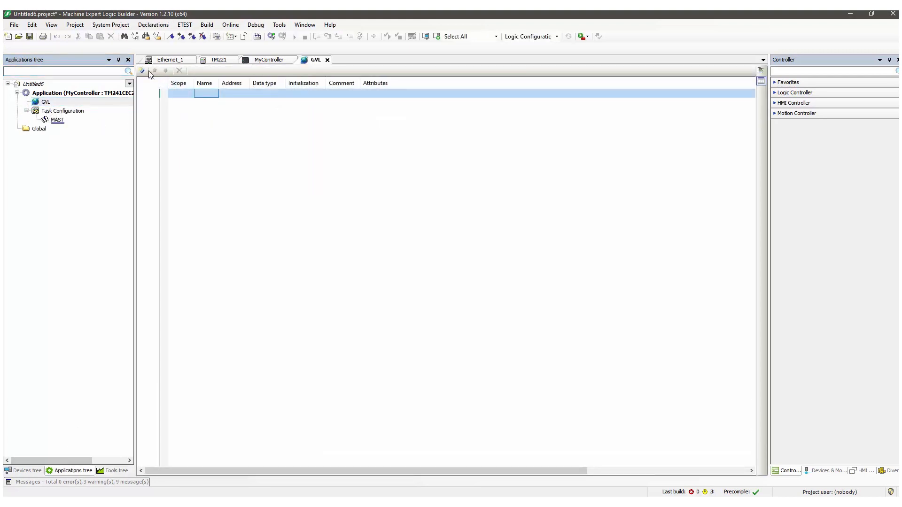
Declare a global variable First_input_word with data type Word in the GVL, widening the columns to fit
left_click(207, 93)
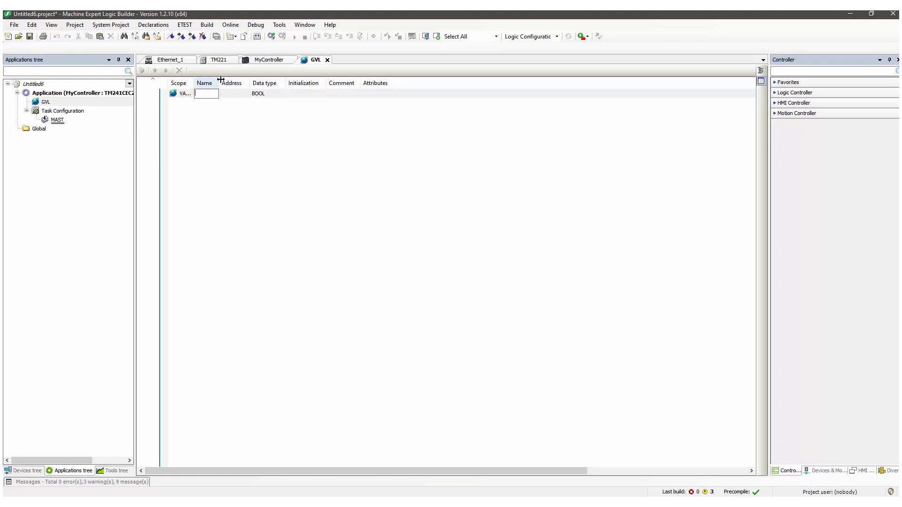
left_click_drag(220, 80, 244, 84)
left_click(524, 292)
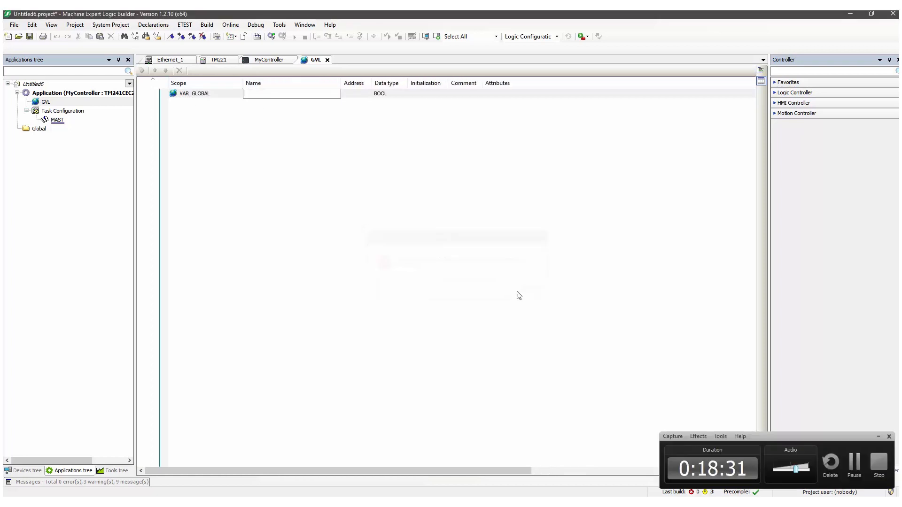
type("First_input_word")
double_click(384, 95)
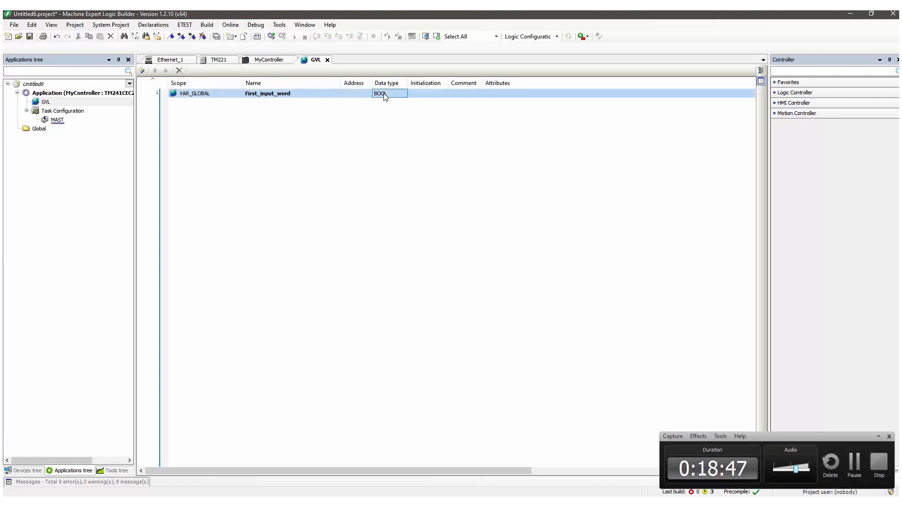
left_click(403, 95)
left_click_drag(393, 95, 375, 96)
type("Word")
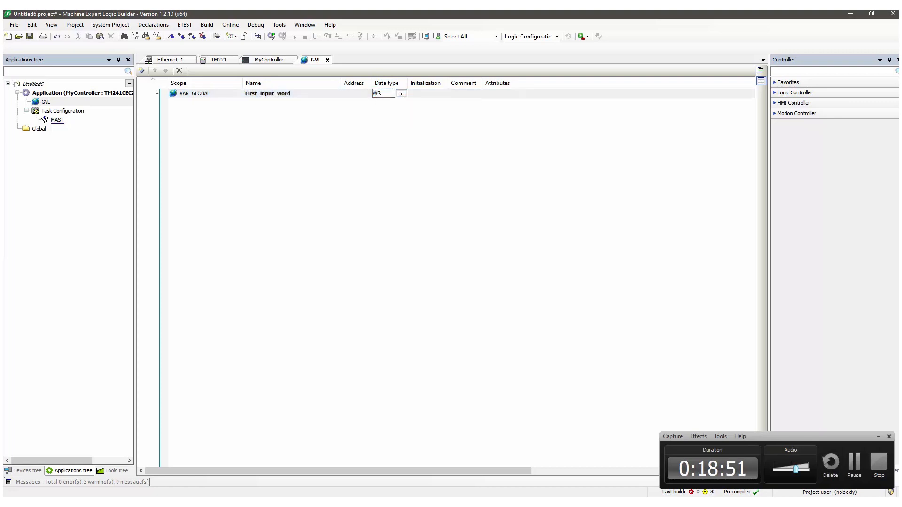
key("Return")
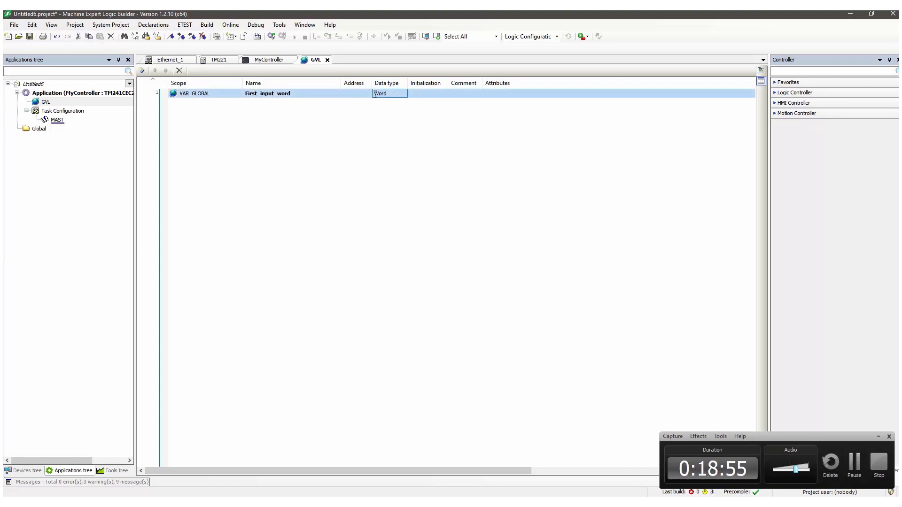
Add global Word variables named Second_input_word and Third_input_word to the GVL
left_click(142, 71)
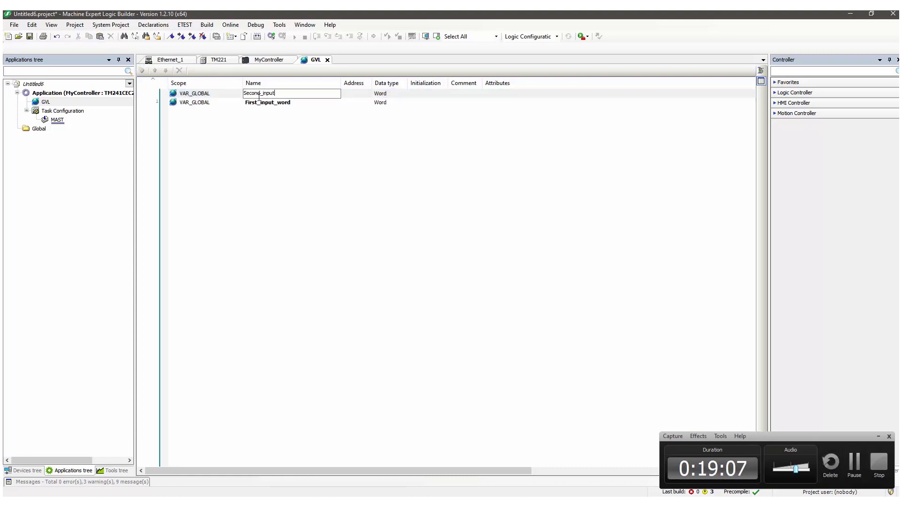
type("Second_input_word")
key("Return")
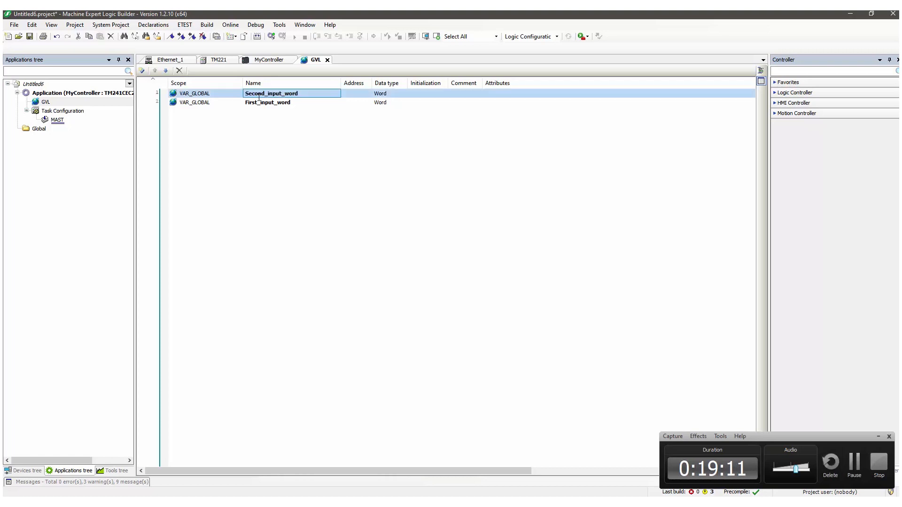
left_click(142, 71)
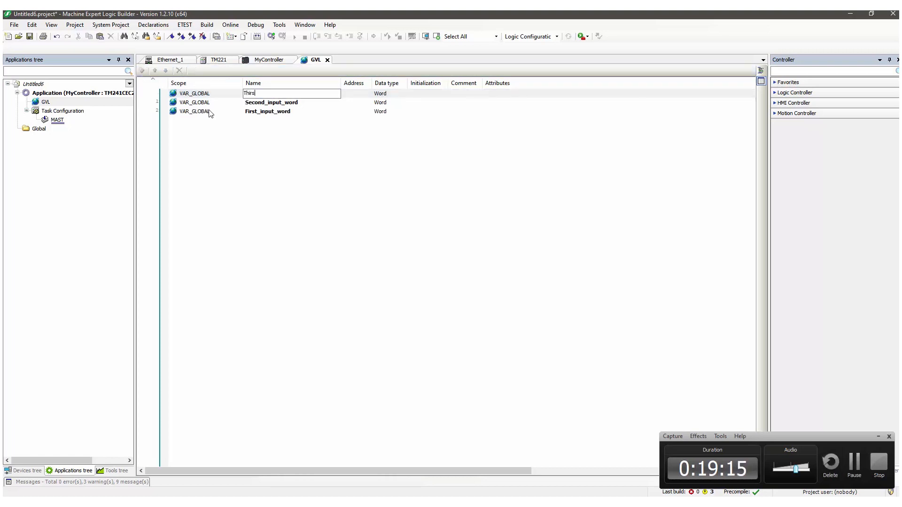
type("Third_input_word")
key("Return")
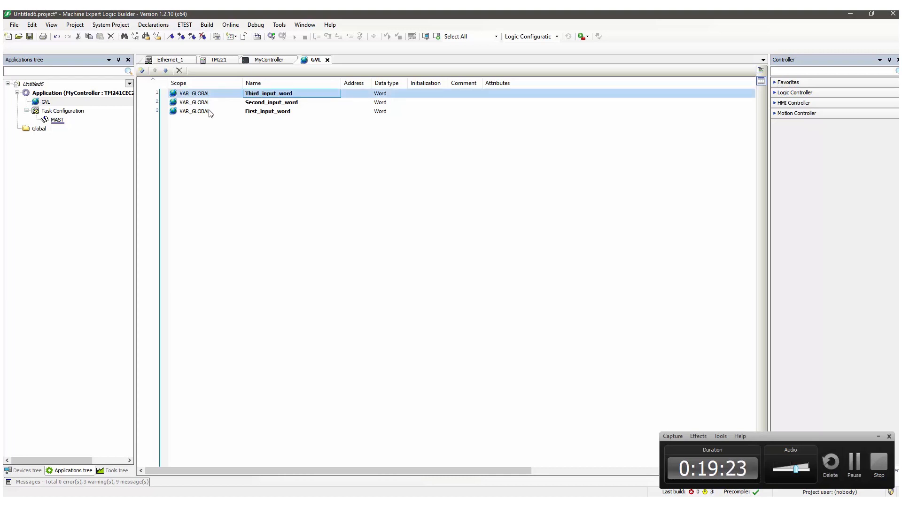
Add global Word variables named Forth_input_word and First_output_word to the GVL
left_click(142, 70)
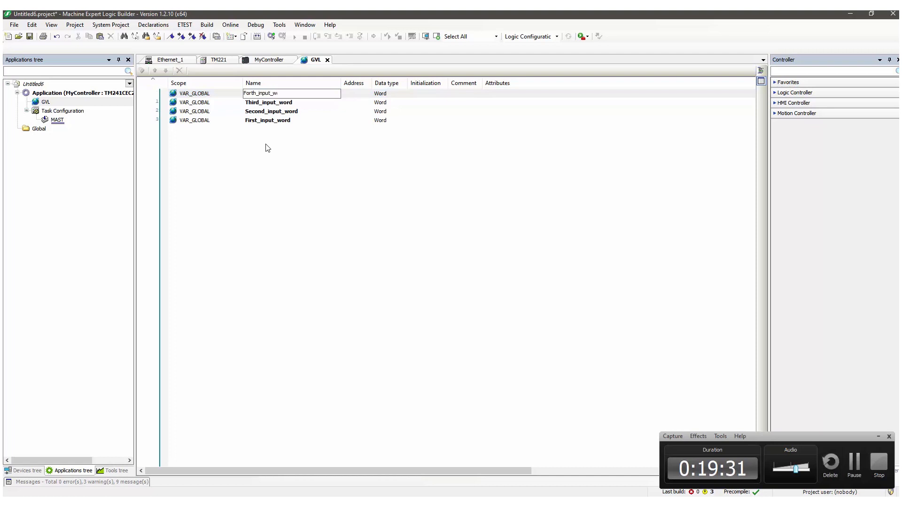
key("Return")
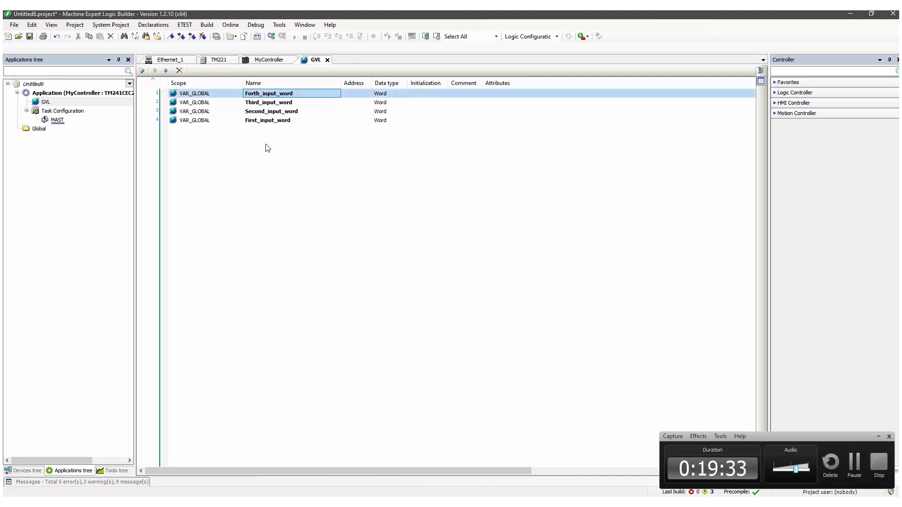
left_click(141, 69)
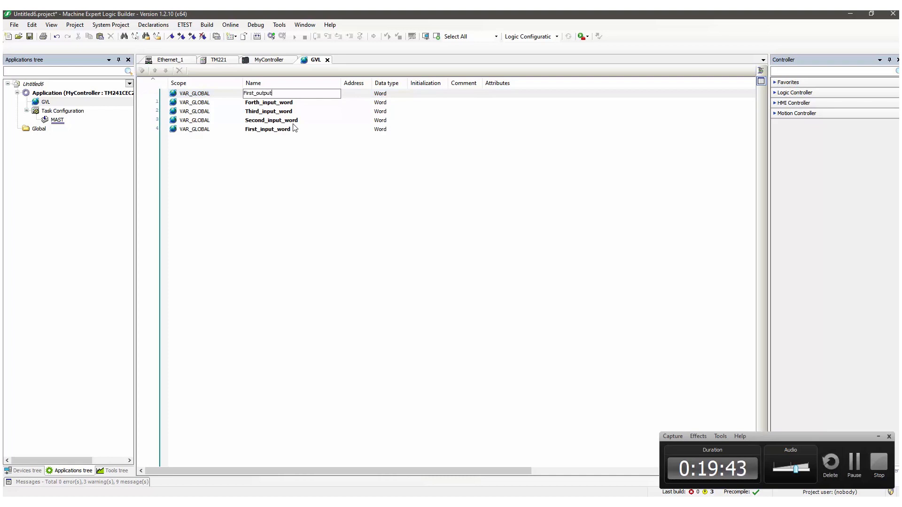
key("Return")
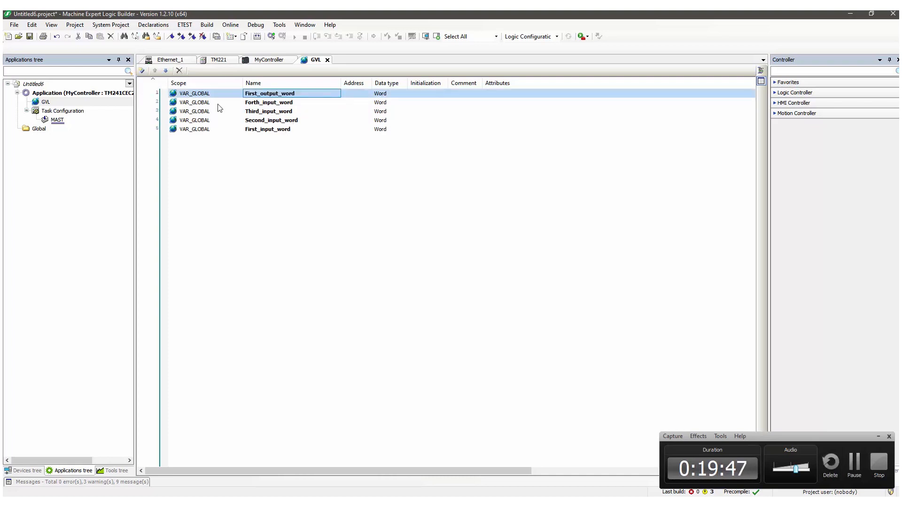
Add global Word variables named Second_output_word and Thisrd_output_word to the GVL
left_click(141, 70)
type("Second_")
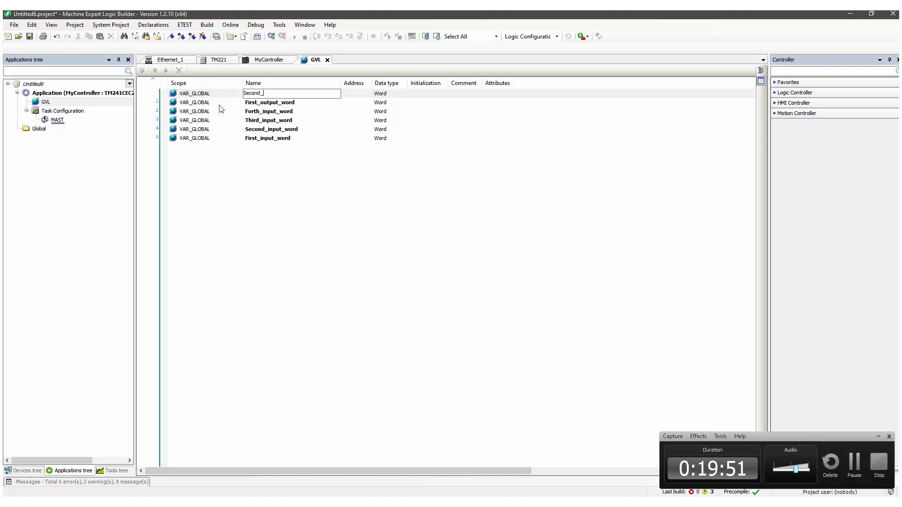
type("output_word")
key("Return")
left_click(142, 70)
type("Th")
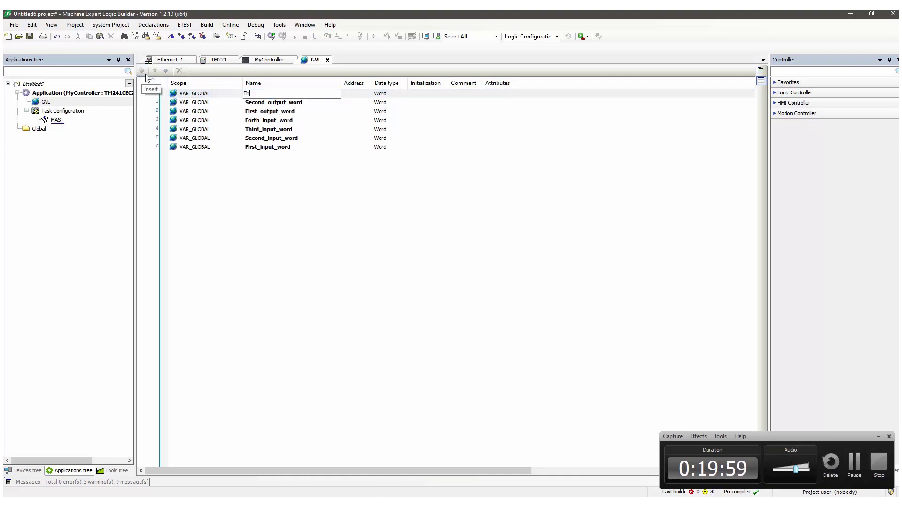
type("isrd_output")
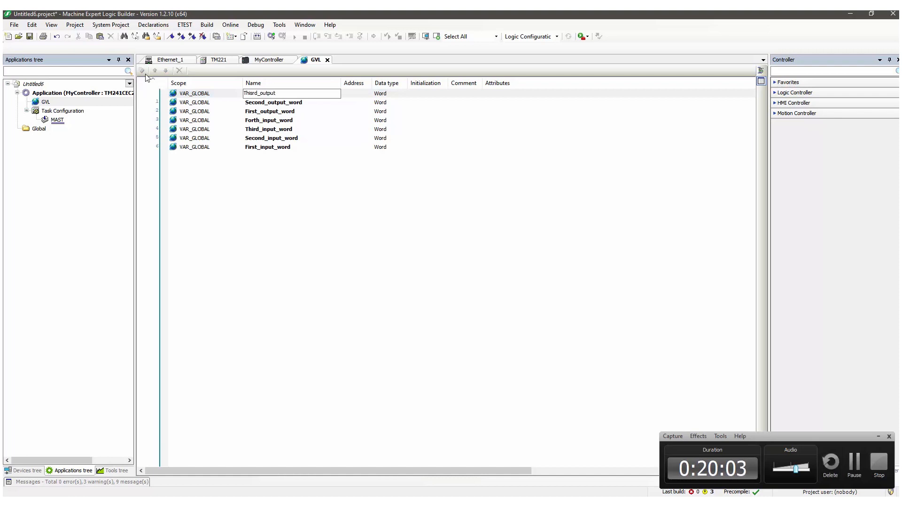
type("_word")
key("Return")
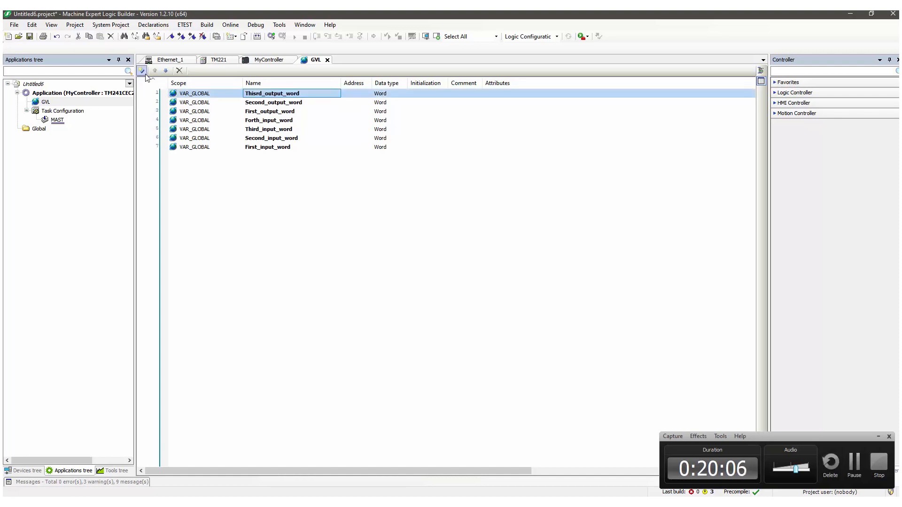
Correct the global variable name Thisrd_output_word to Third_output_word in the GVL and apply the refactoring
double_click(253, 94)
left_click(252, 94)
key("BackSpace")
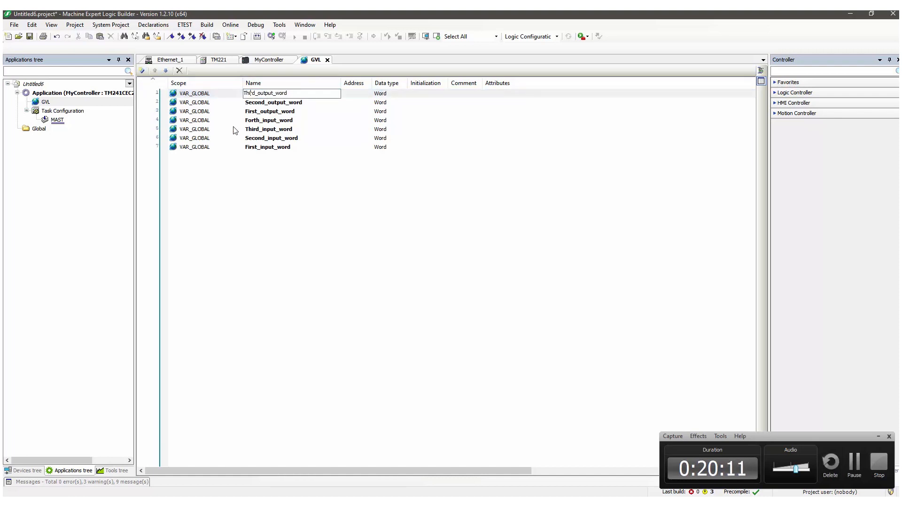
left_click(234, 127)
left_click(467, 278)
left_click_drag(832, 435, 836, 476)
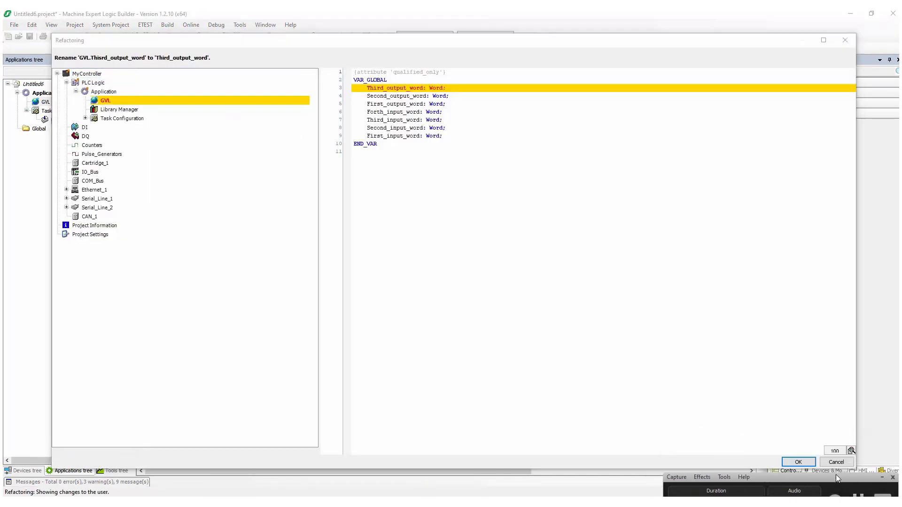
left_click(798, 462)
Add a global Word variable named Forth_output_word to the GVL and move it to the first row
left_click(142, 70)
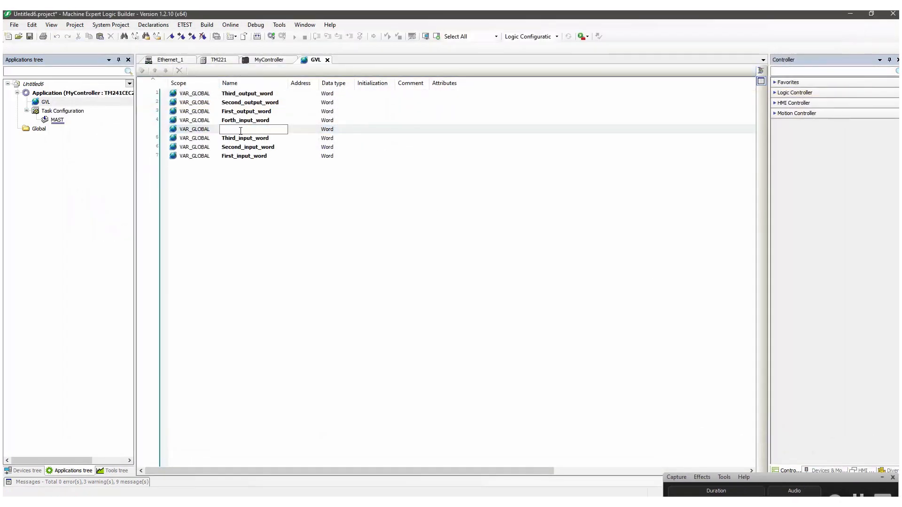
type("Forth_output_word")
key("Return")
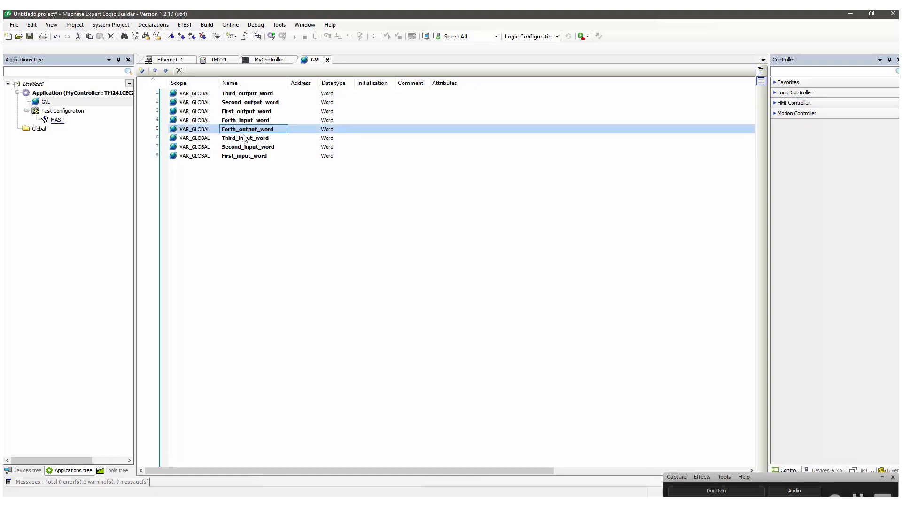
left_click(155, 71)
left_click(155, 70)
left_click(155, 71)
left_click(155, 70)
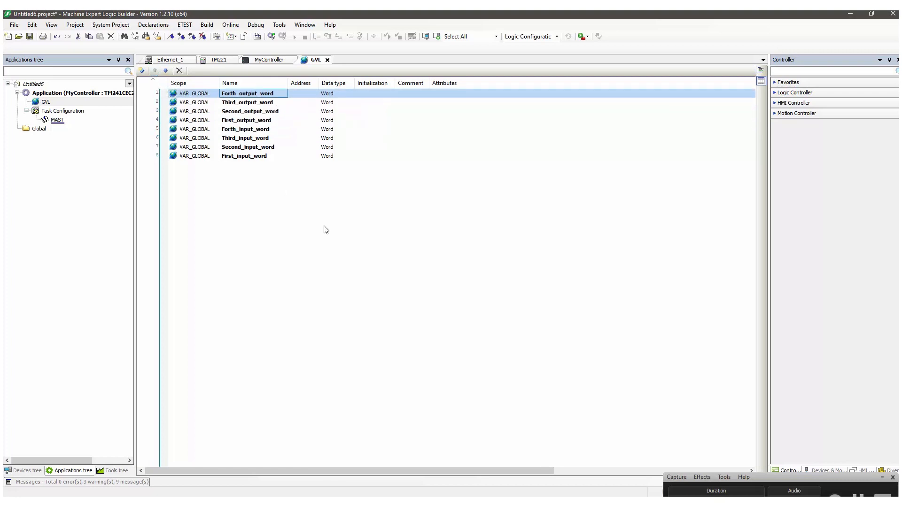
left_click(333, 229)
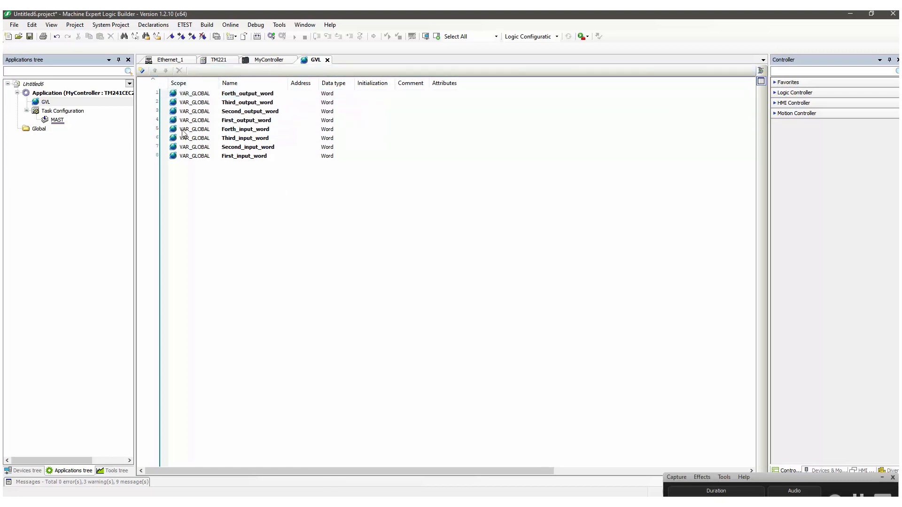
In the TM221 EtherNet/IP I/O mapping, assign the existing variable GVL.First_input_word to input channel [0]
left_click(217, 60)
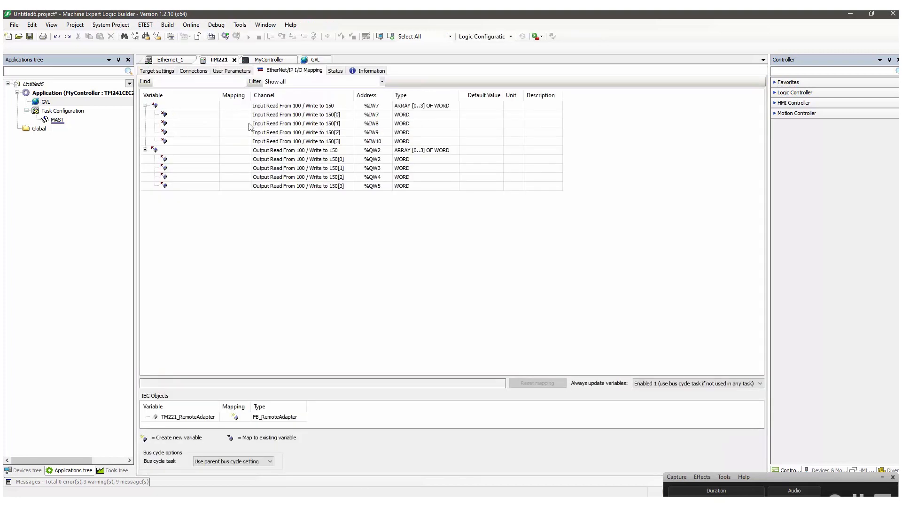
left_click(183, 116)
left_click(183, 116)
left_click(213, 115)
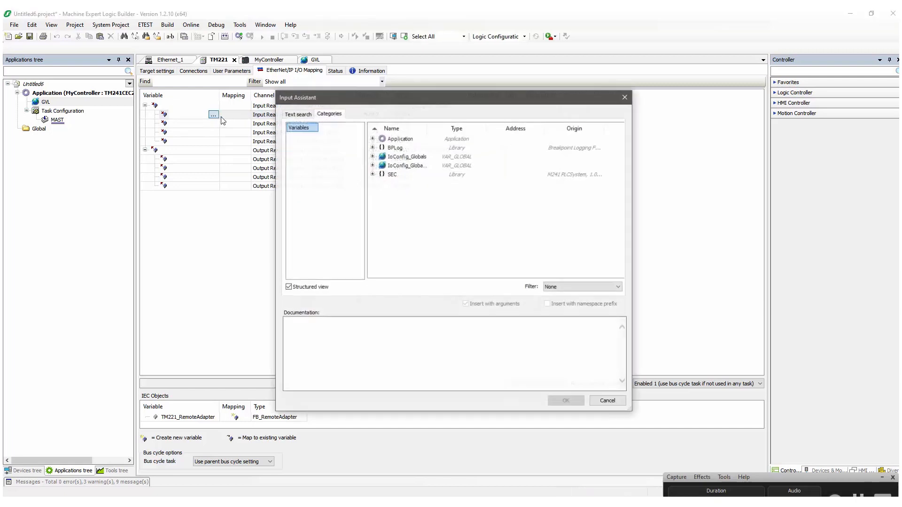
left_click(372, 139)
left_click(391, 148)
left_click(382, 148)
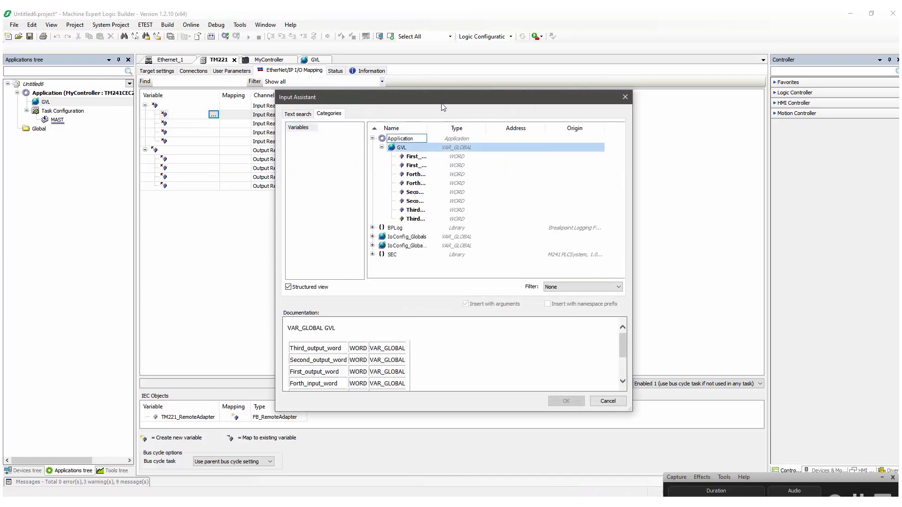
left_click_drag(443, 105, 636, 130)
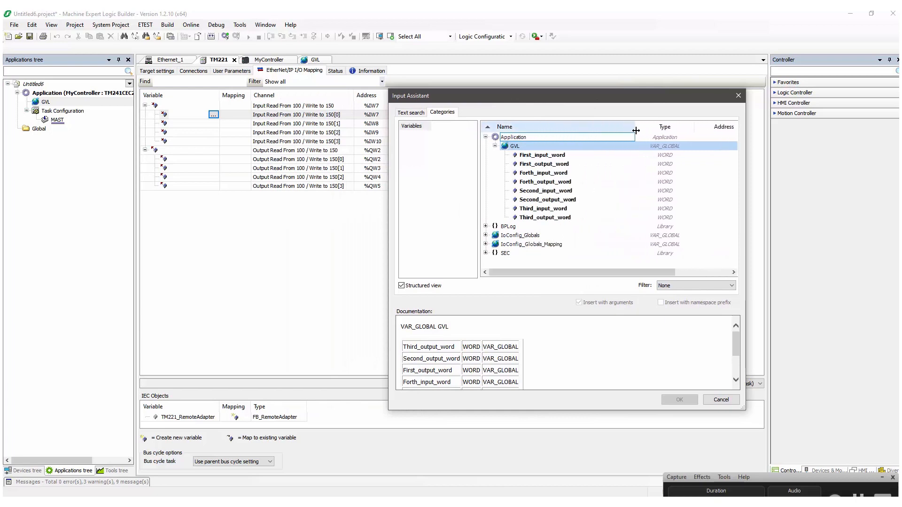
double_click(543, 156)
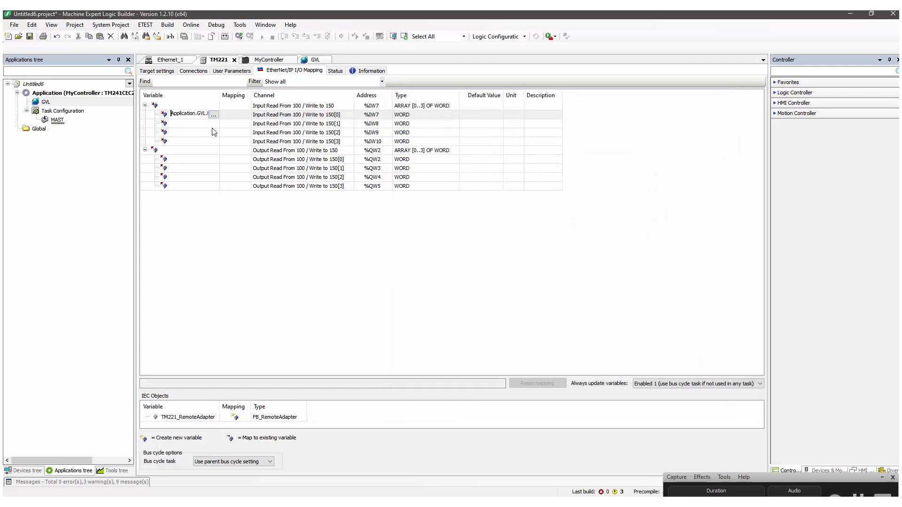
Map GVL.Second_input_word to the TM221's input channel [1] and GVL.Third_input_word to input channel [2]
left_click(213, 123)
left_click(214, 124)
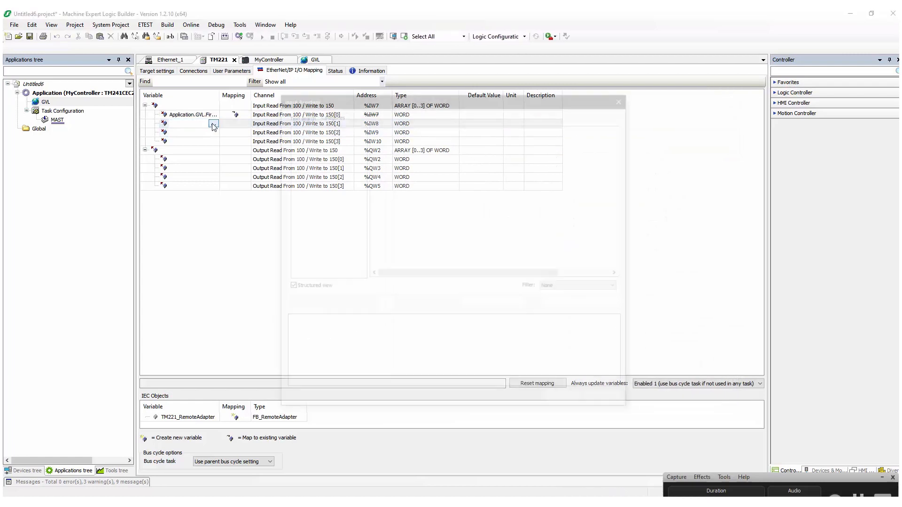
double_click(427, 192)
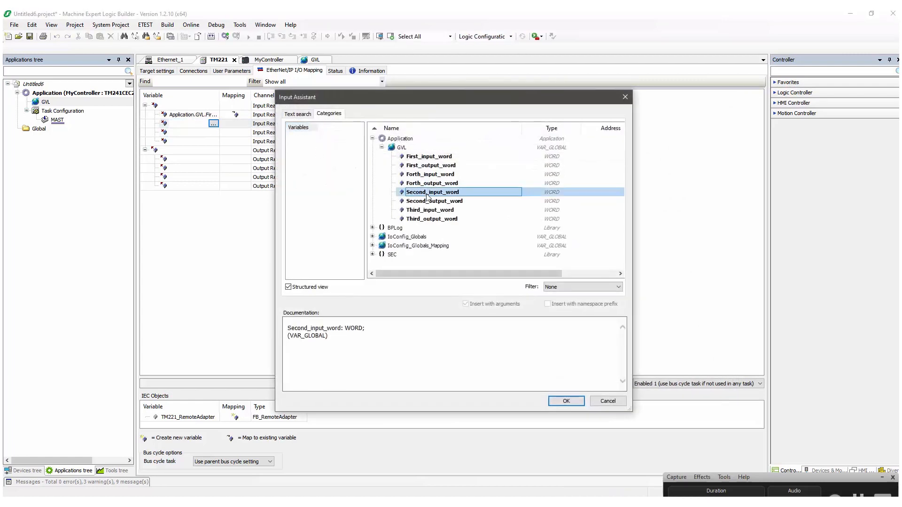
left_click(214, 133)
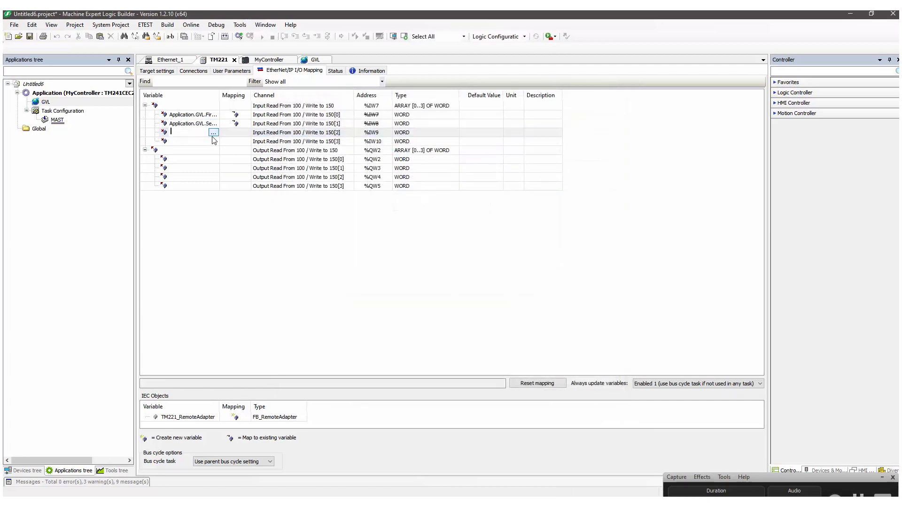
left_click(214, 132)
double_click(443, 211)
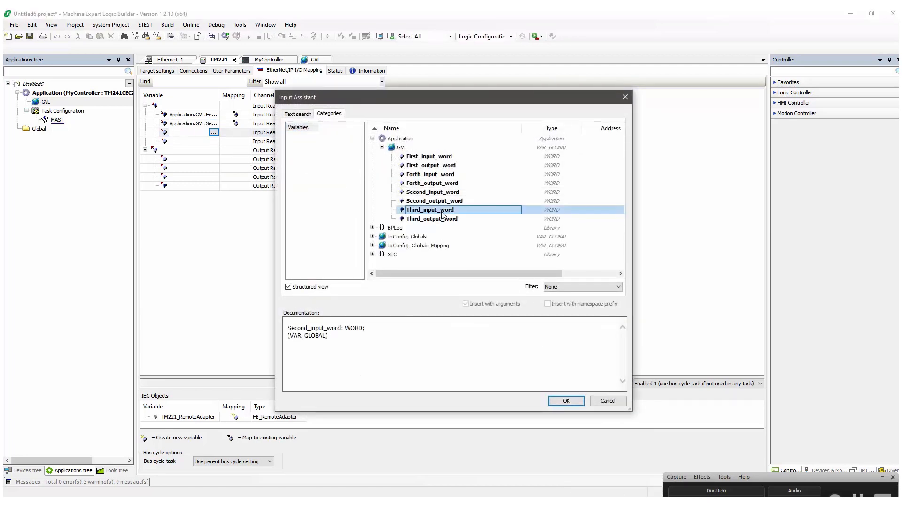
Map GVL.Forth_input_word to the TM221's input channel [3] and widen the Variable column to fit the names
left_click(214, 141)
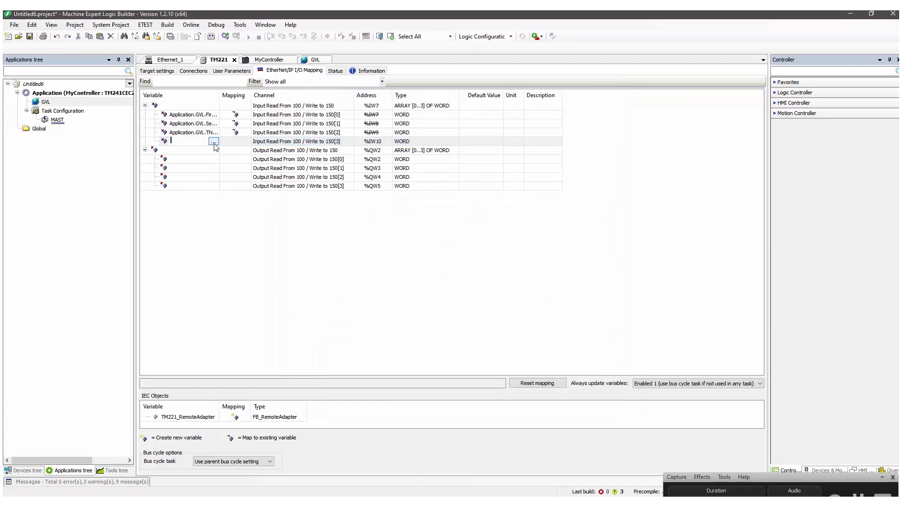
left_click(214, 140)
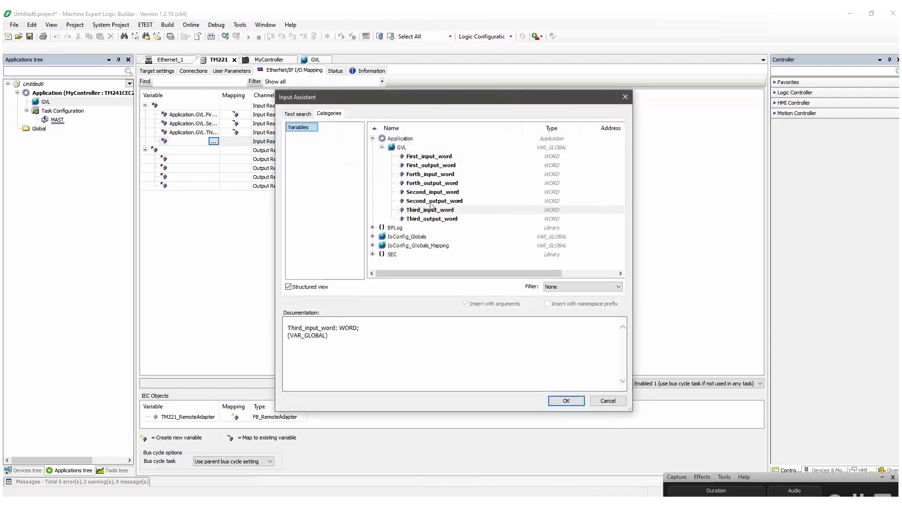
double_click(426, 175)
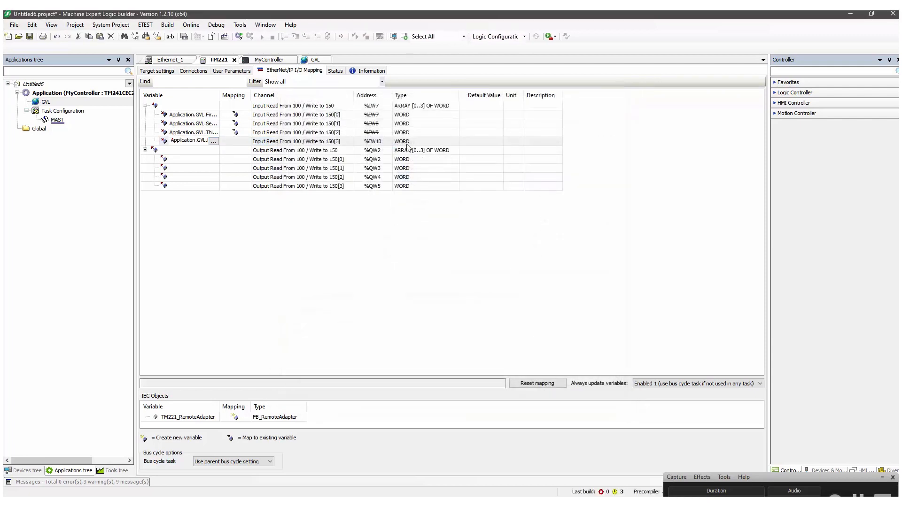
double_click(225, 92)
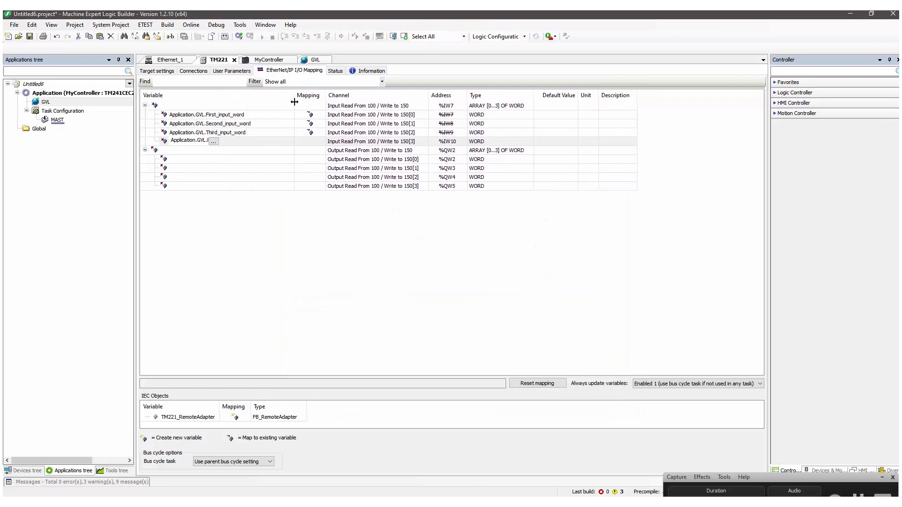
left_click(205, 141)
Map GVL.First_output_word to the TM221's output channel [0] and GVL.Second_output_word to output channel [1]
left_click(200, 163)
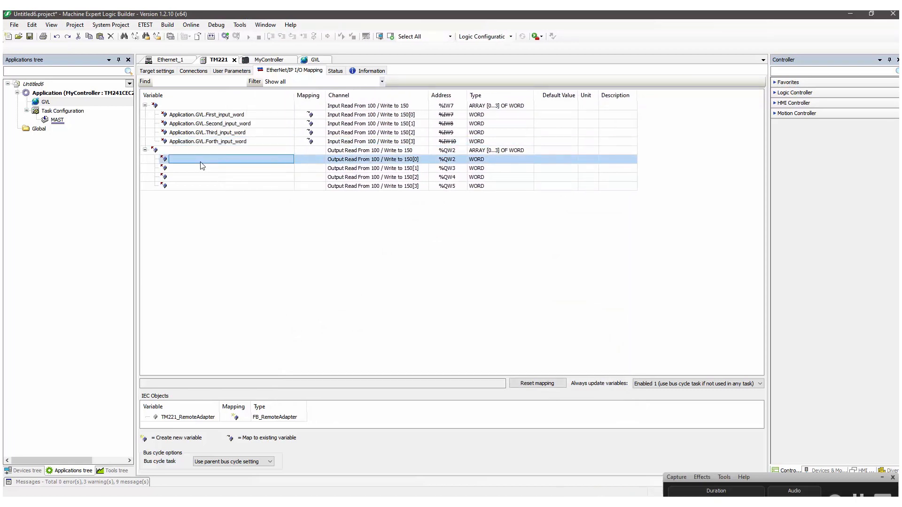
left_click(268, 160)
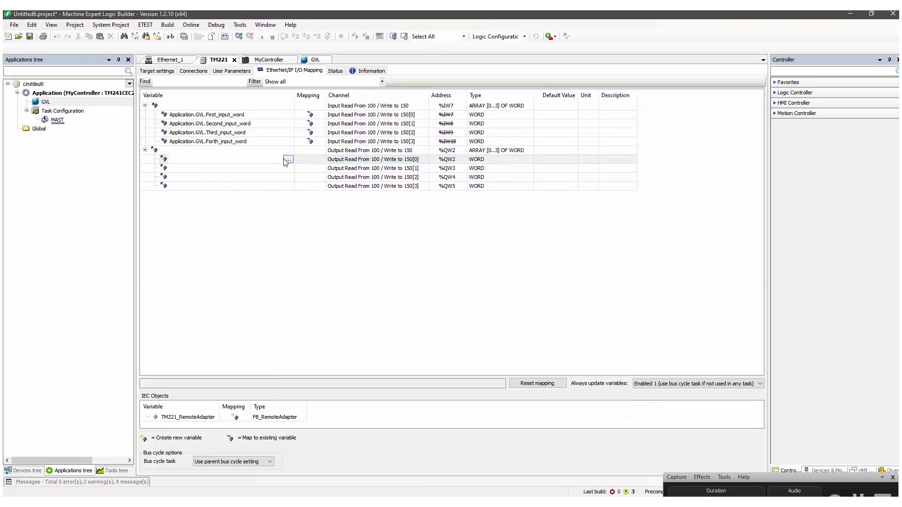
left_click(287, 159)
left_click(423, 164)
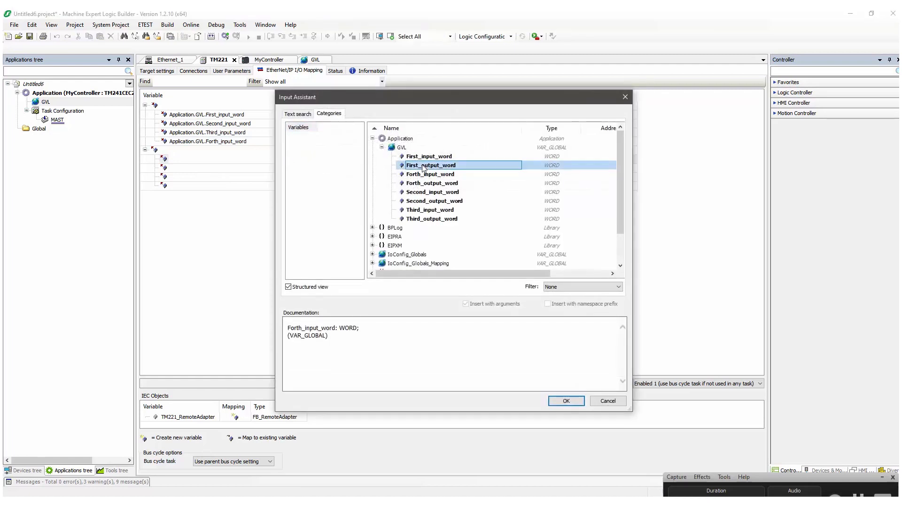
left_click(566, 402)
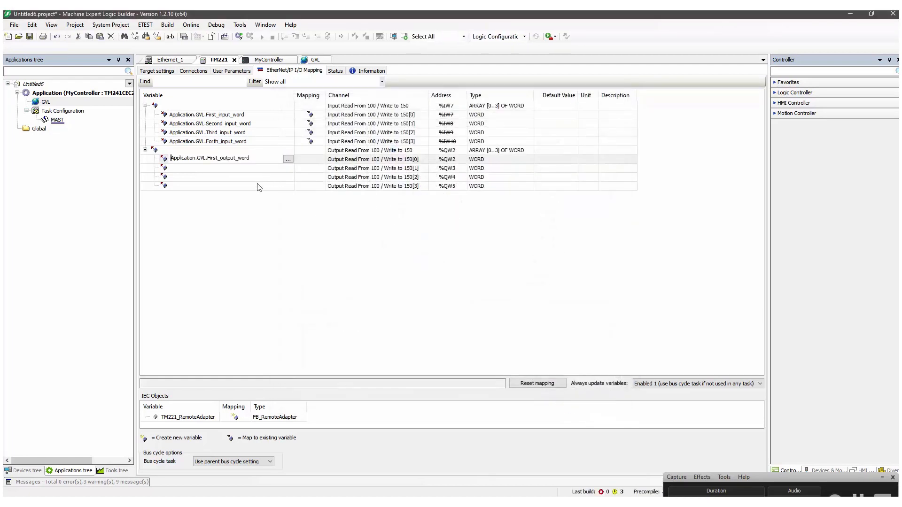
left_click(257, 177)
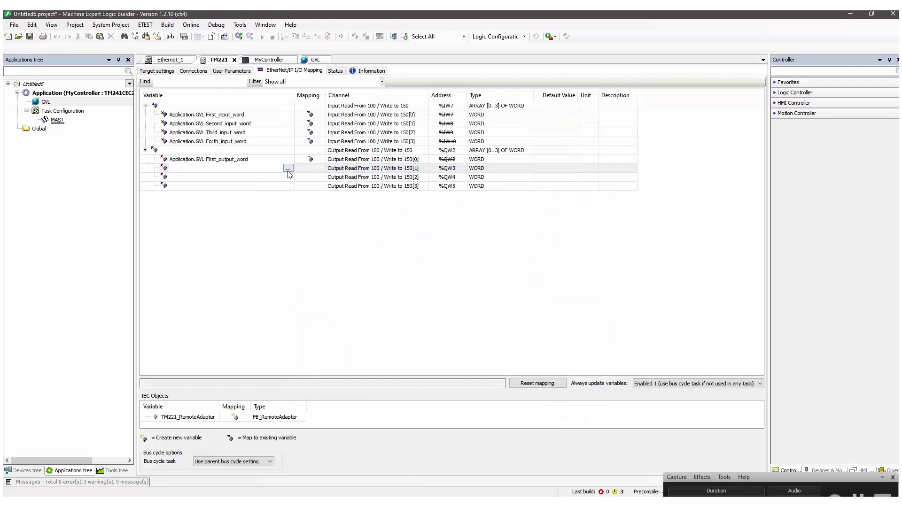
left_click(288, 174)
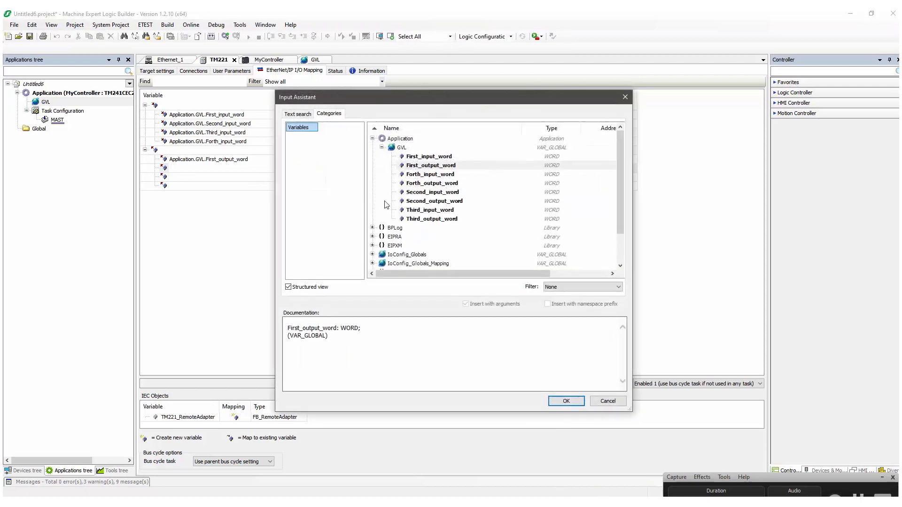
left_click(435, 202)
left_click(569, 401)
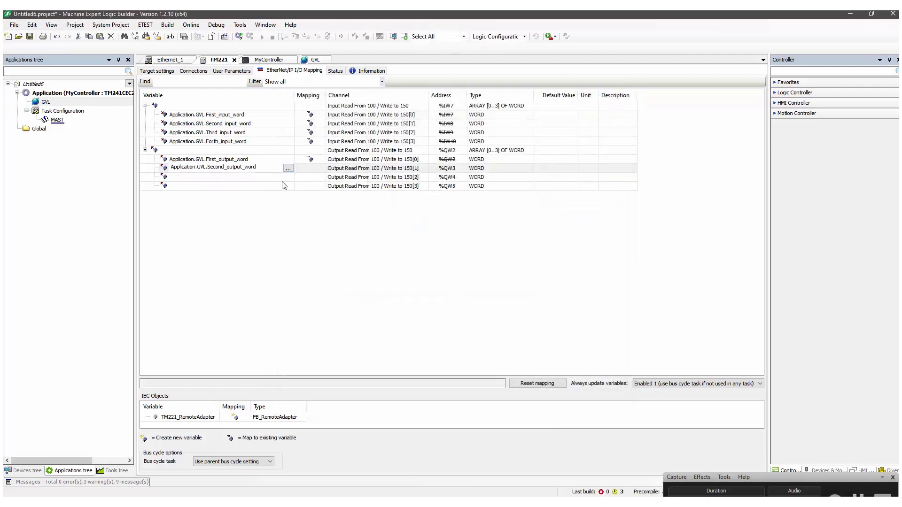
Map GVL.Third_output_word to the TM221's output channel [2] and GVL.Forth_output_word to output channel [3]
left_click(282, 178)
left_click(288, 177)
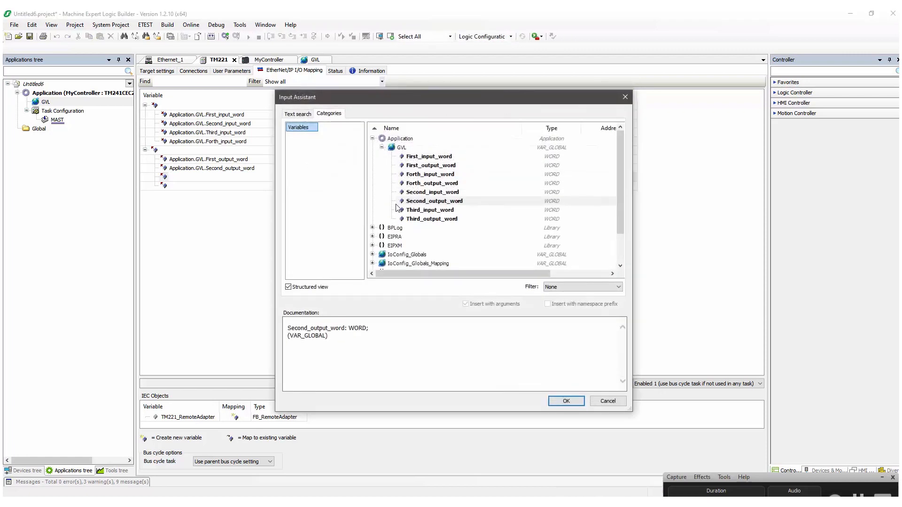
left_click(432, 219)
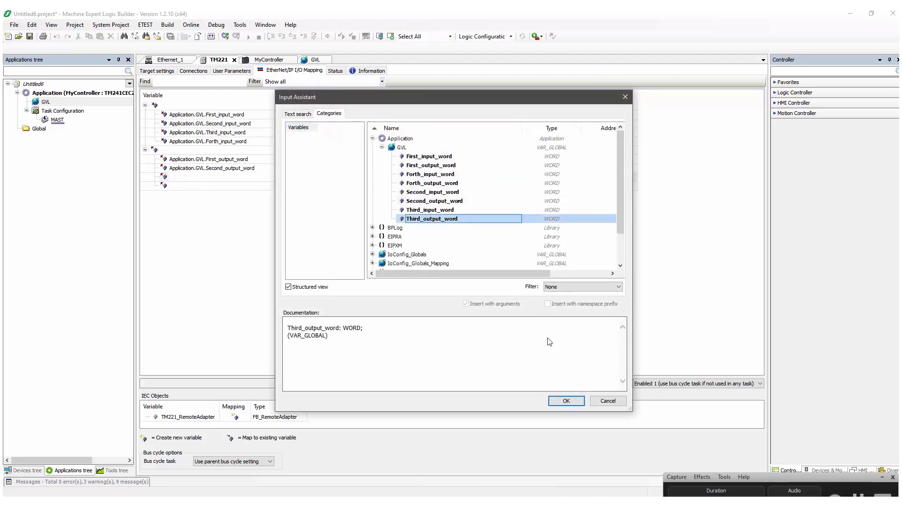
left_click(566, 401)
left_click(288, 187)
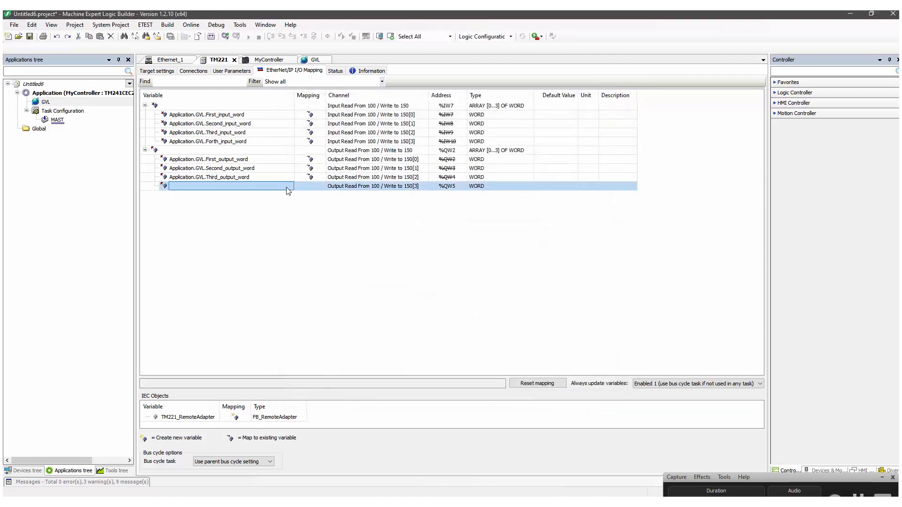
left_click(289, 186)
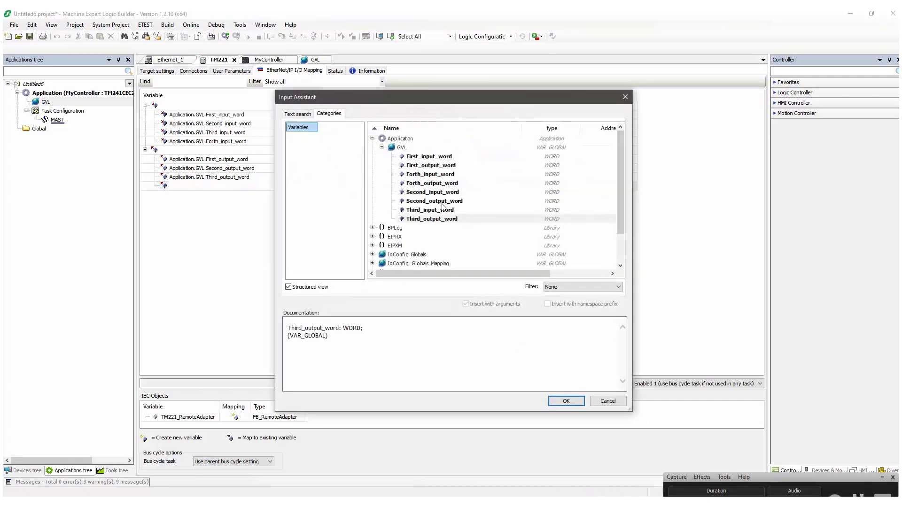
left_click(436, 185)
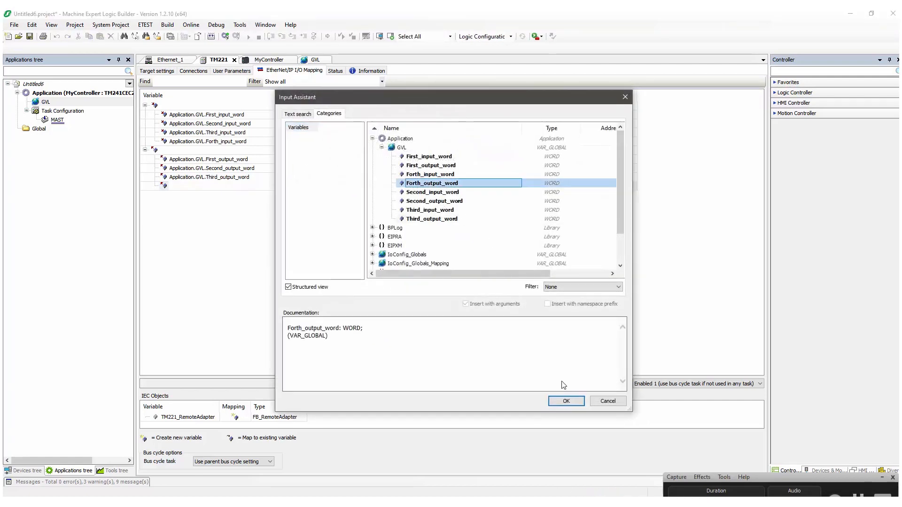
left_click(566, 400)
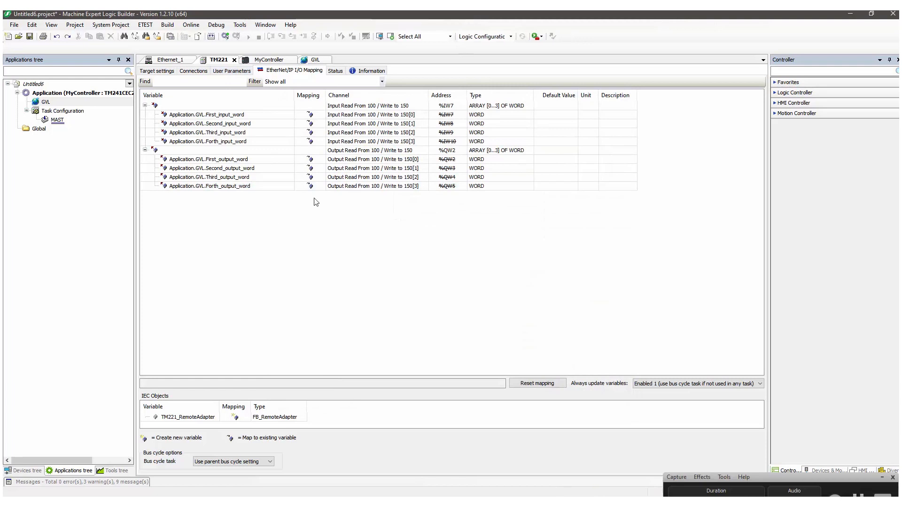
Build the application, log in to the TM241CEC24T_U with online change, and open the GVL variable list
left_click(167, 24)
left_click(172, 37)
left_click(218, 26)
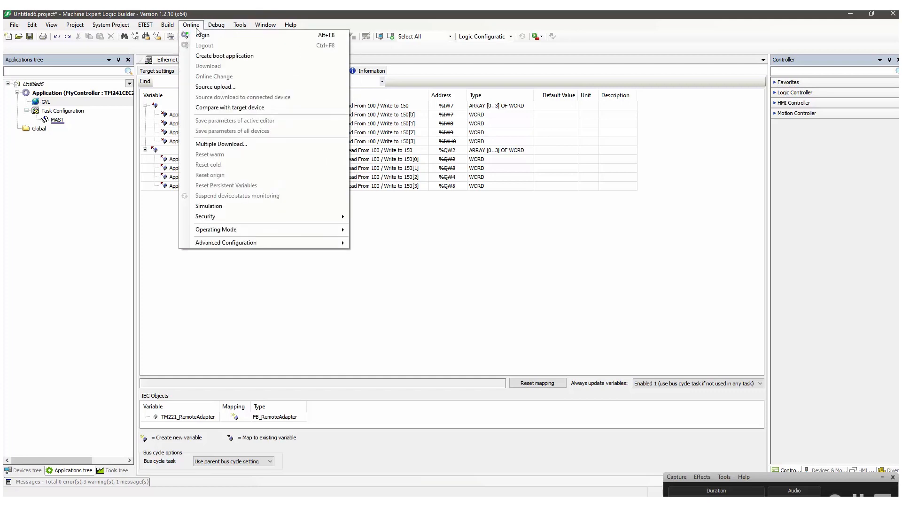
left_click(202, 35)
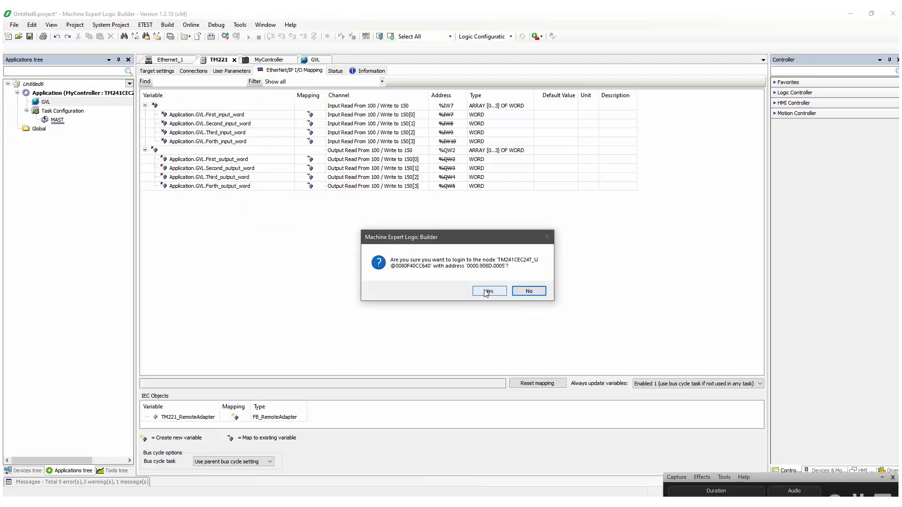
left_click(502, 291)
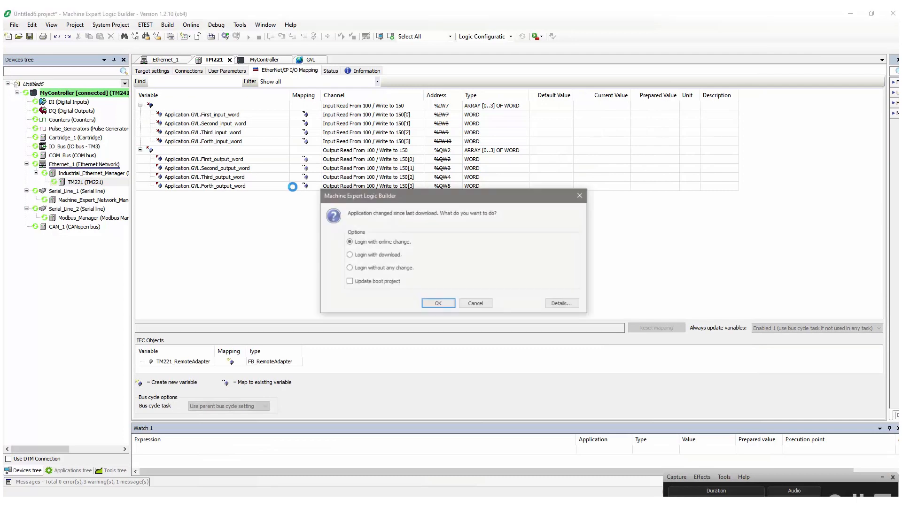
left_click(438, 304)
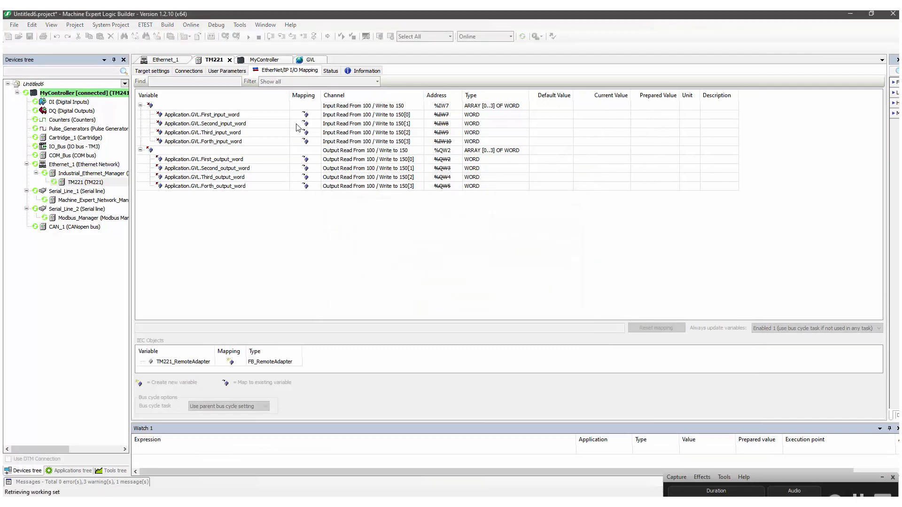
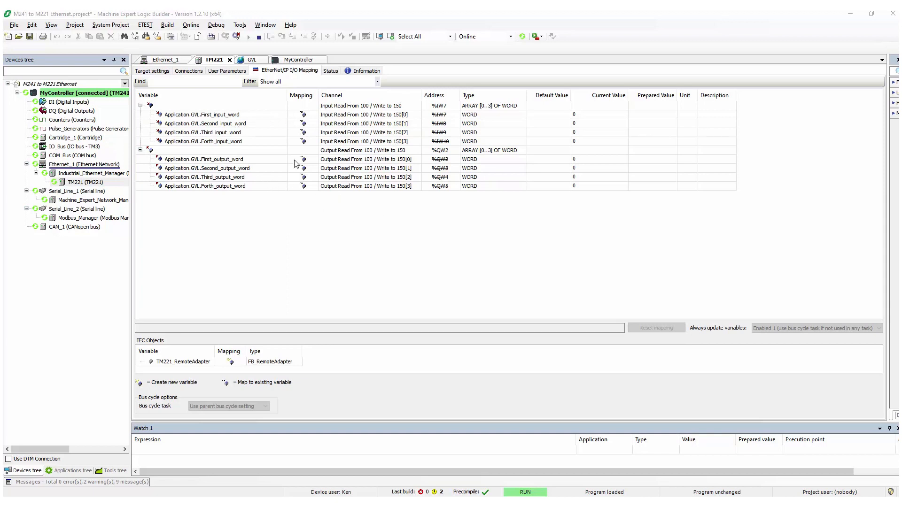
left_click(249, 60)
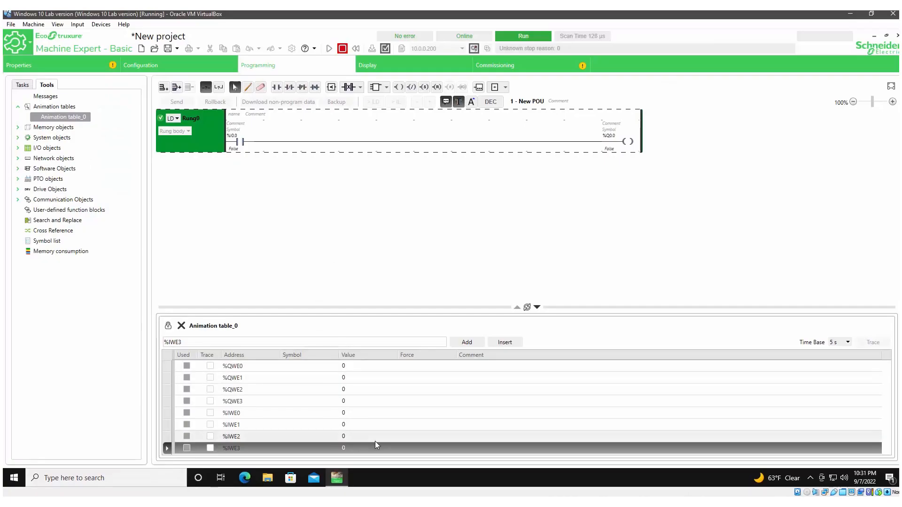
Switch to Machine Expert - Basic and set %QWE0 to 123 and %QWE1 to 654 in Animation table_0
double_click(347, 366)
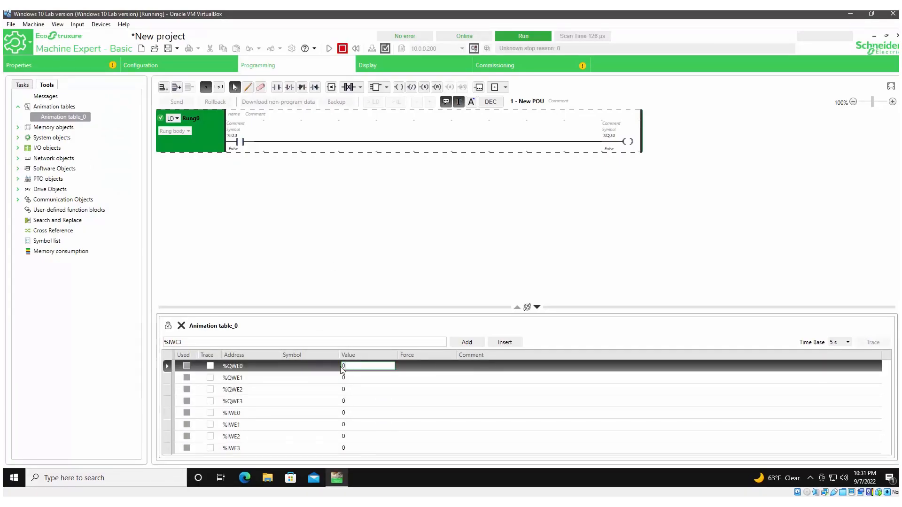
type("123")
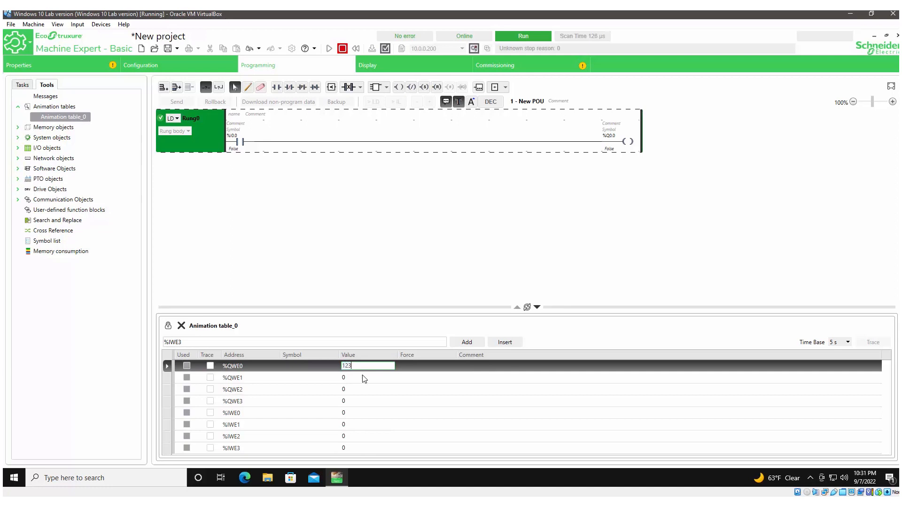
key("Return")
double_click(347, 378)
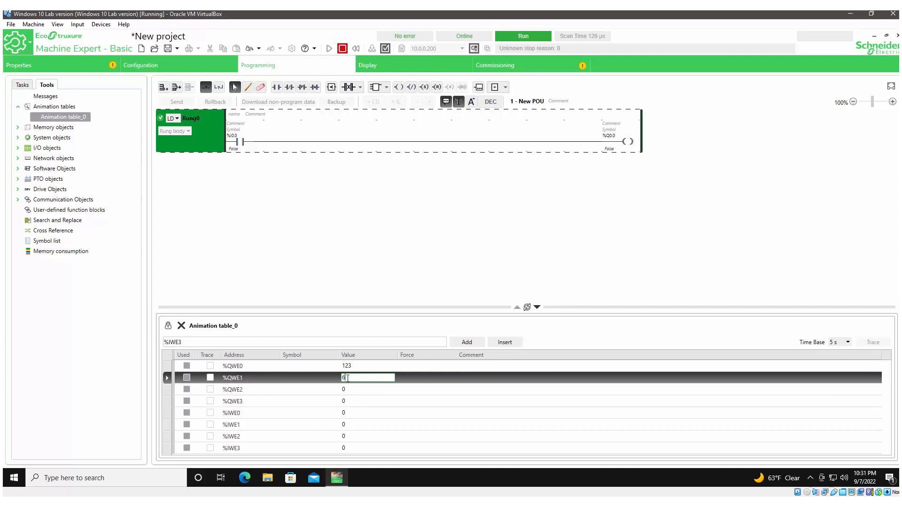
key("Return")
Set %QWE2 to 789 and %QWE3 to 432 in Animation table_0
double_click(347, 389)
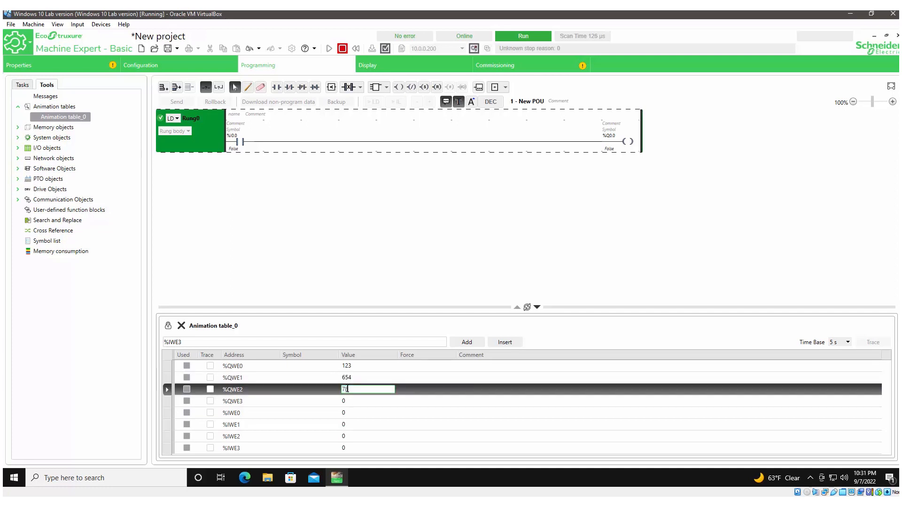
key("Return")
double_click(344, 401)
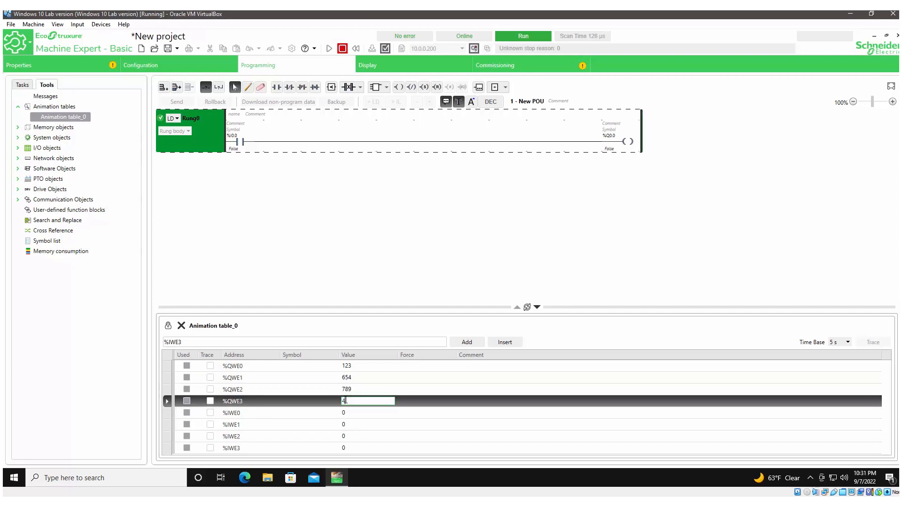
key("Return")
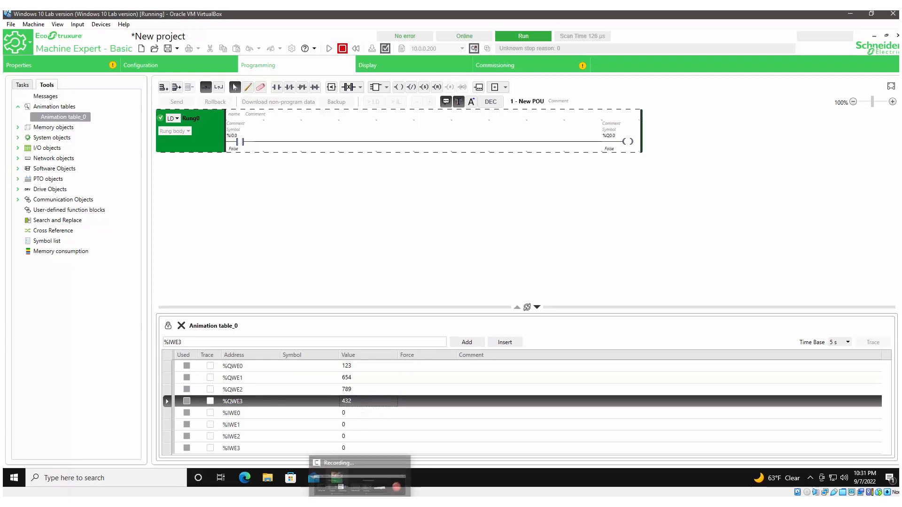
Switch to Machine Expert Logic Builder and prepare the value 111 for First_output_word and 222 for Second_output_word in GVL
left_click(293, 503)
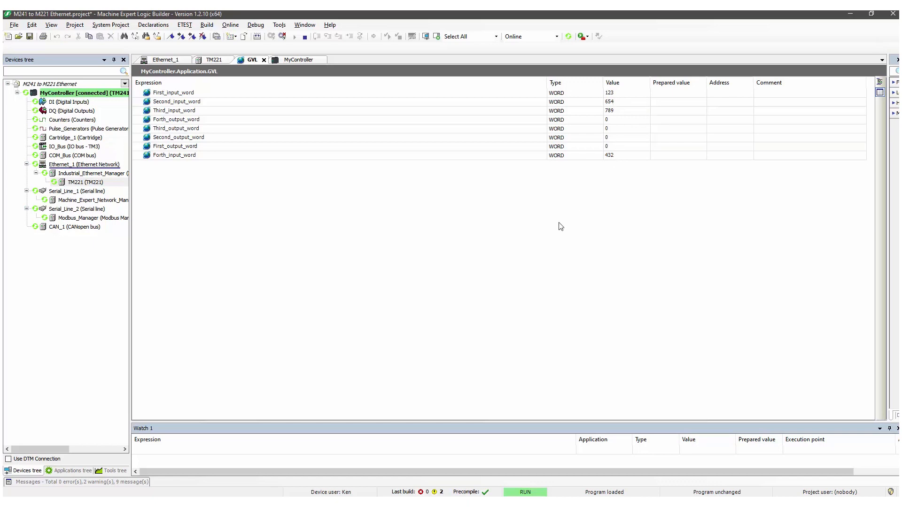
left_click(661, 121)
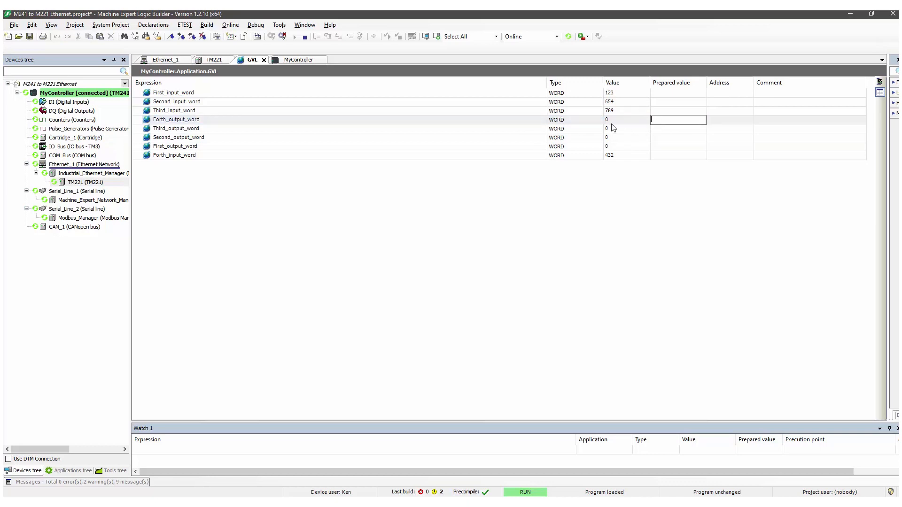
left_click(209, 147)
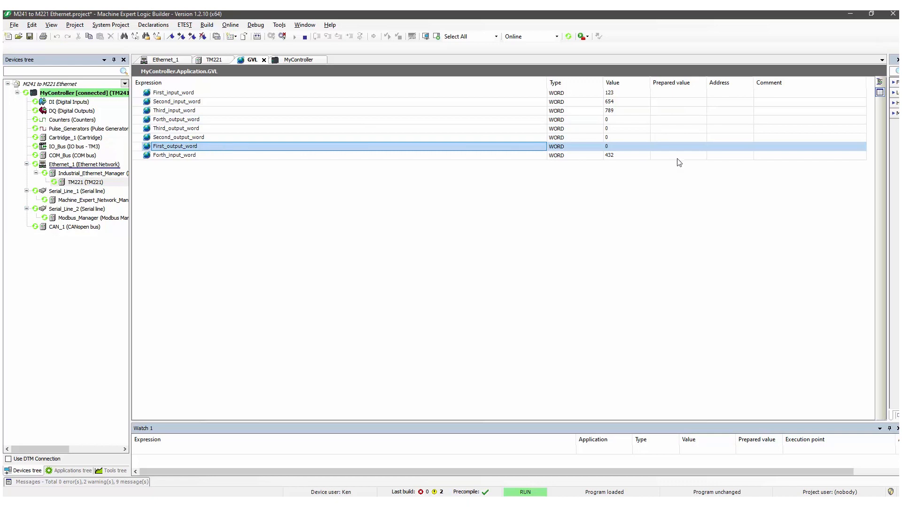
left_click(668, 146)
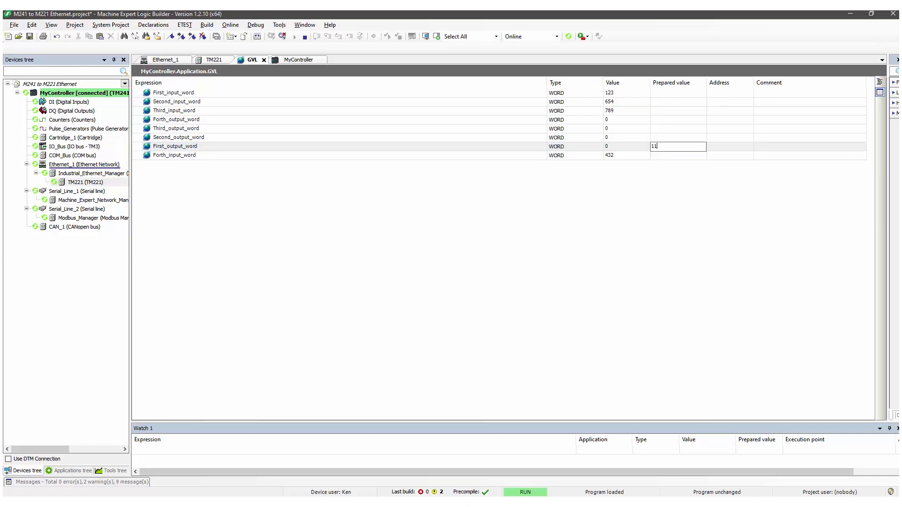
key("Return")
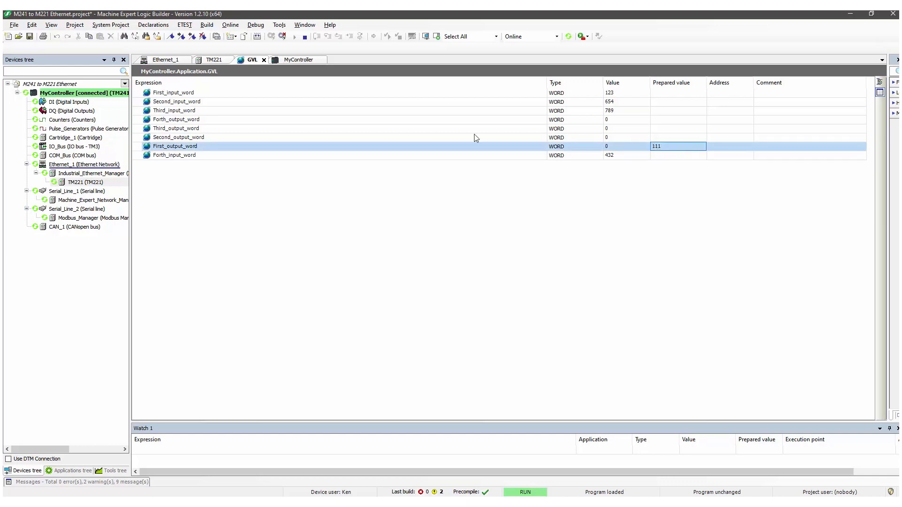
left_click(662, 139)
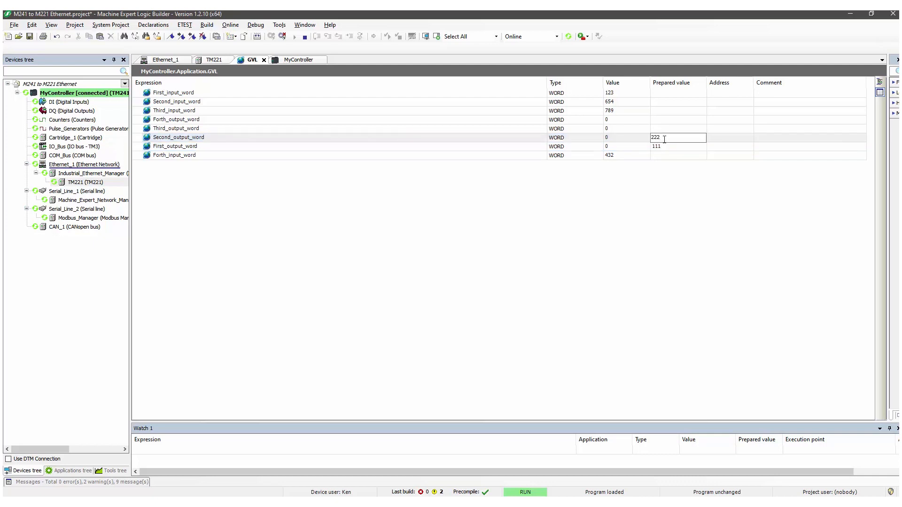
key("Return")
Prepare the value 333 for Third_output_word and 444 for Forth_output_word in GVL
left_click(655, 132)
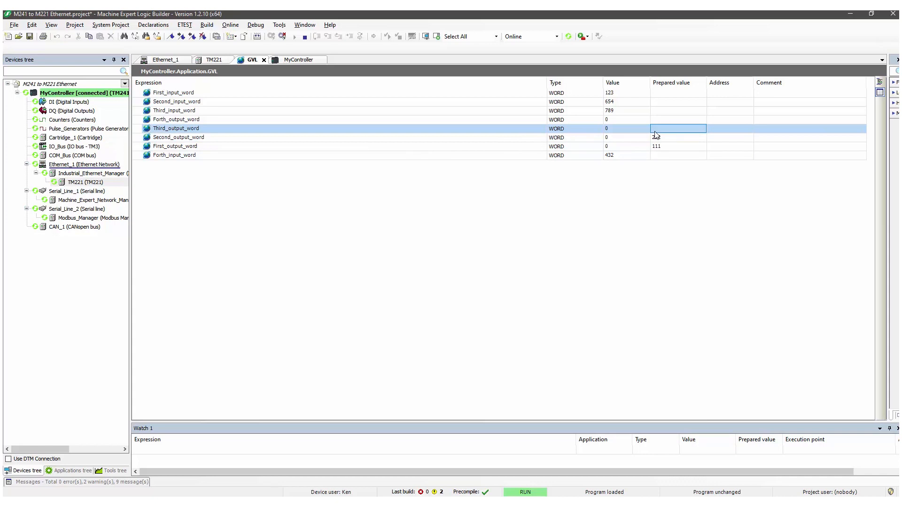
left_click(658, 130)
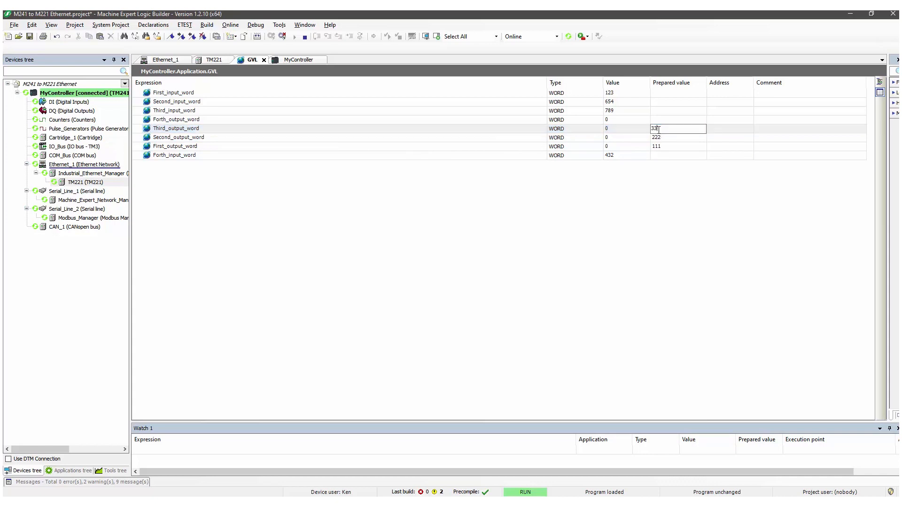
type("333")
key("Return")
left_click(655, 121)
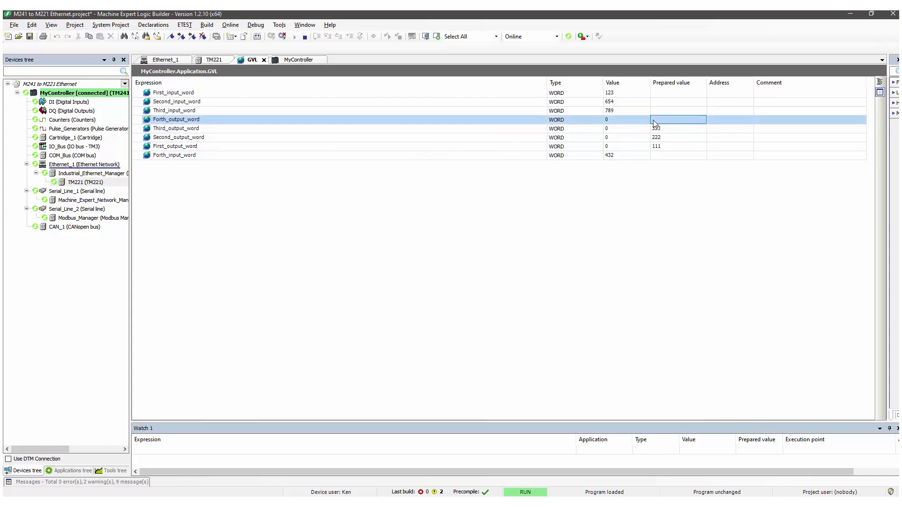
left_click(656, 121)
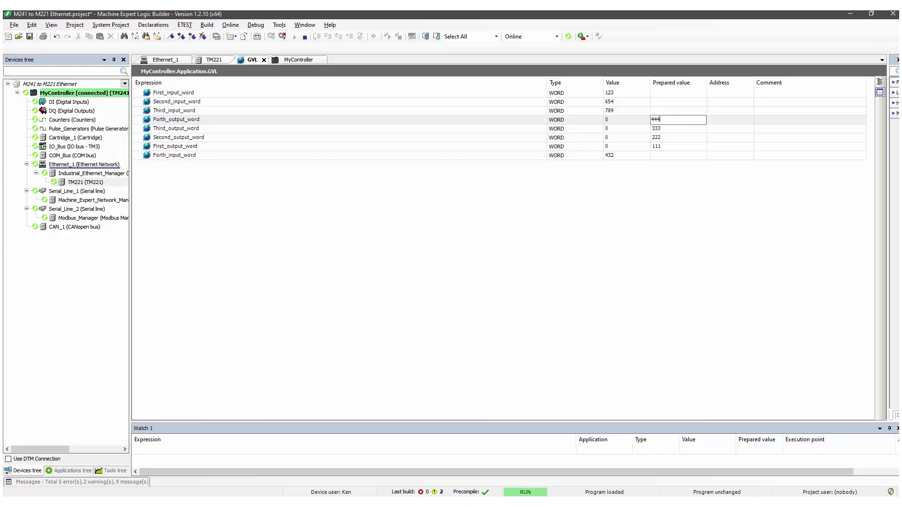
key("Return")
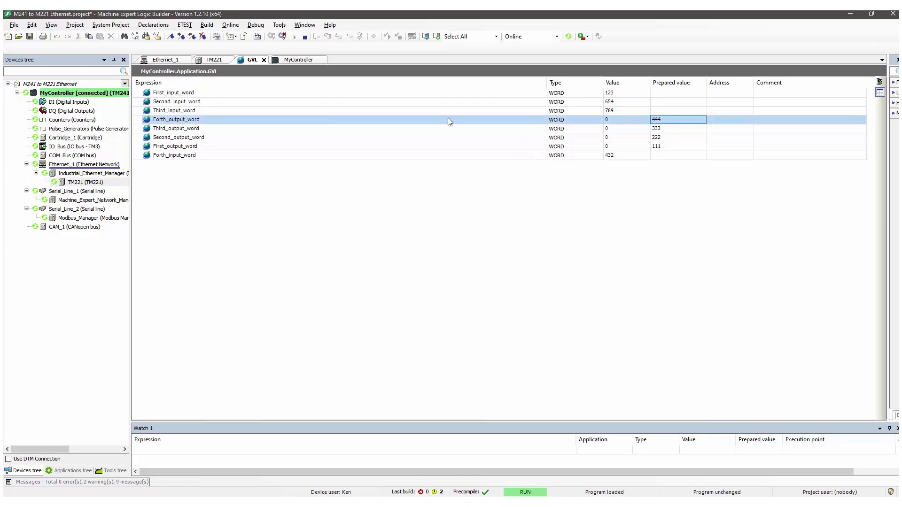
Write the prepared values of the four GVL output words to the controller
left_click(236, 29)
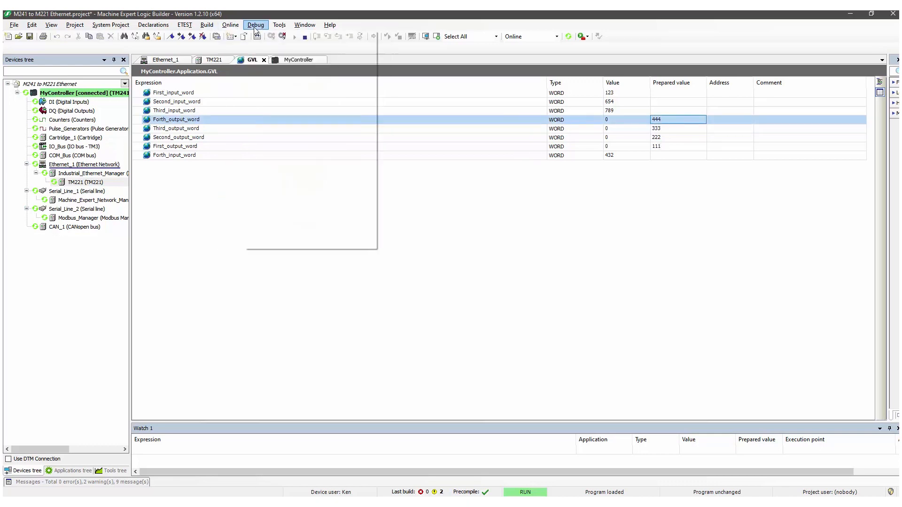
mouse_move(255, 25)
left_click(274, 193)
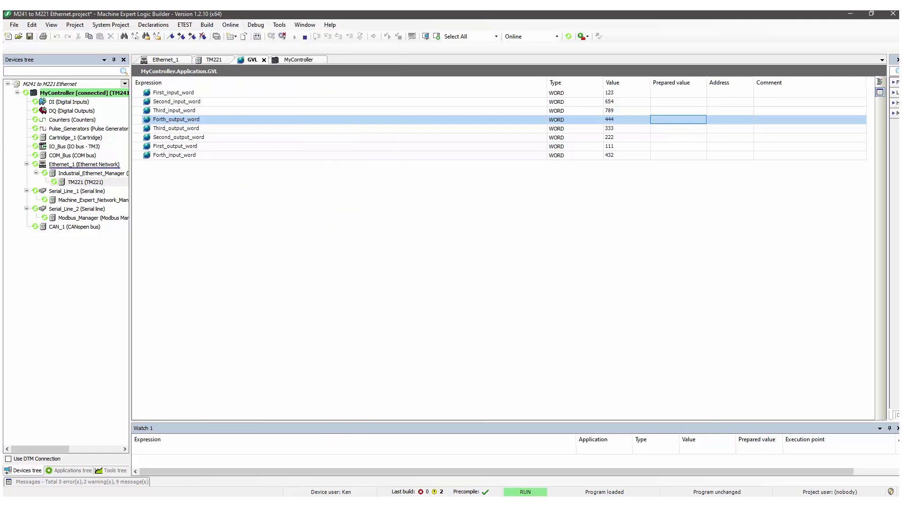
Check %IWE0 to %IWE3 in Machine Expert - Basic's Animation table_0 and return to GVL in Machine Expert Logic Builder
left_click(314, 503)
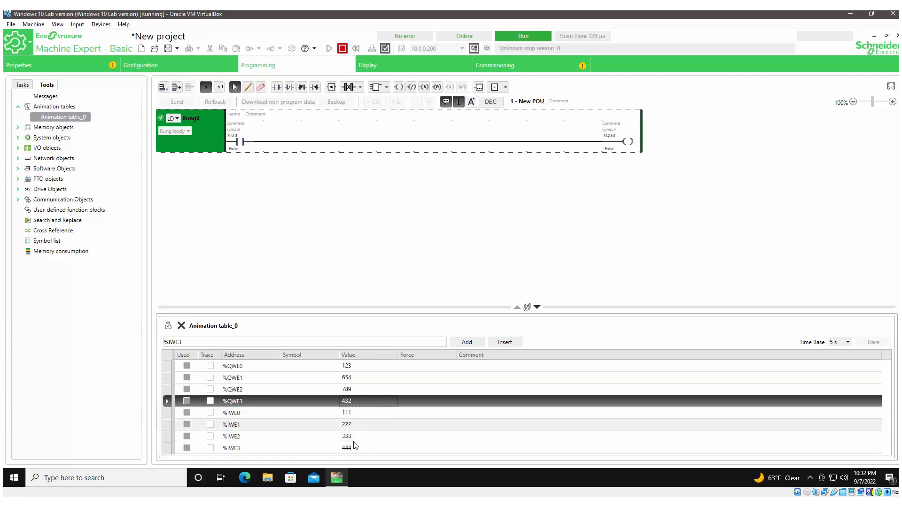
left_click(344, 503)
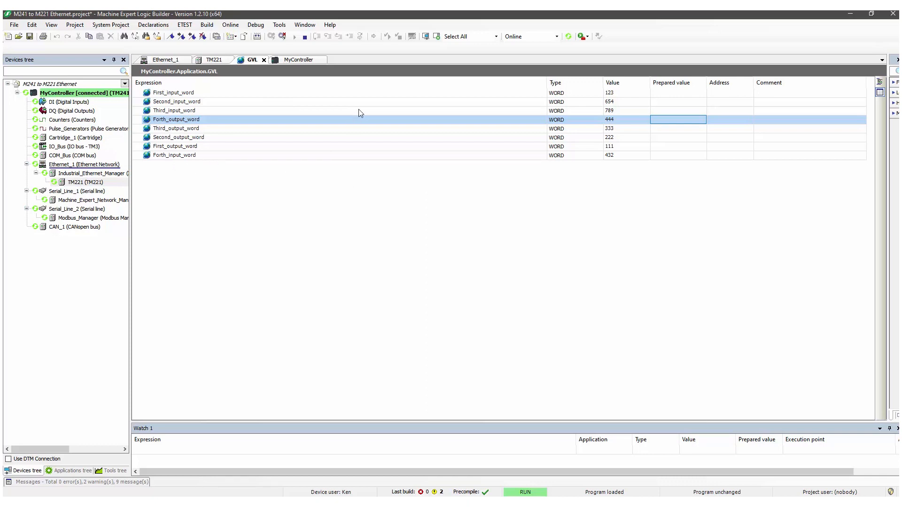
left_click(639, 502)
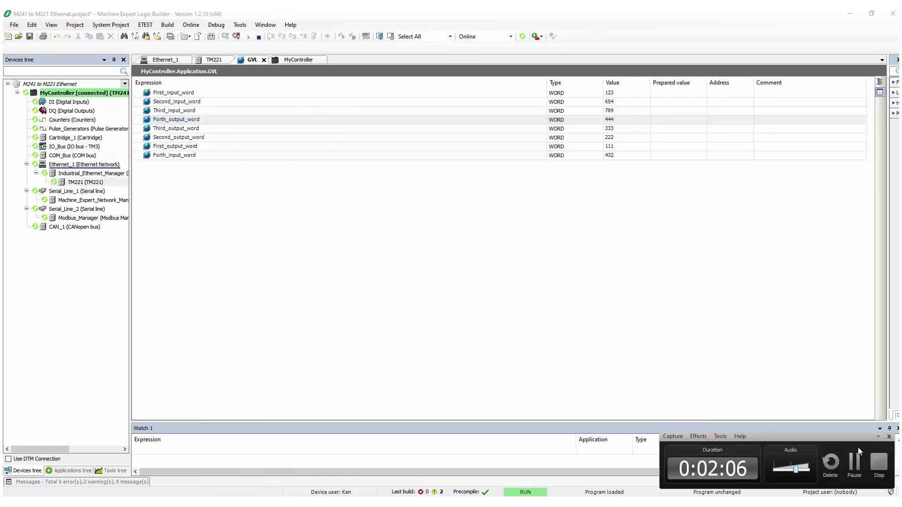